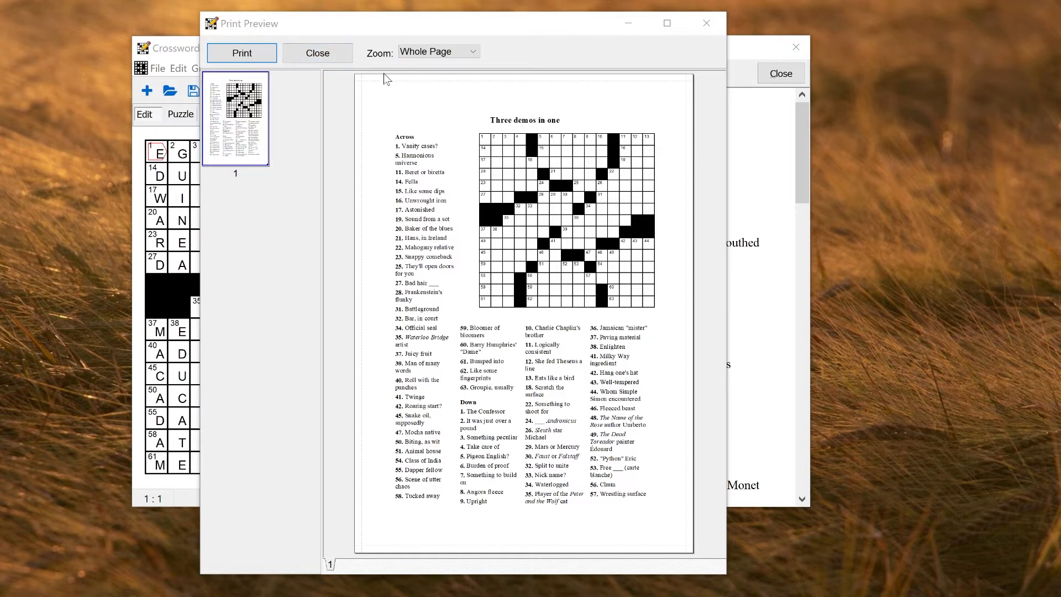
Step: Close the print preview, the worksheet print/export dialog and the clue review window of the demo puzzle
left_click(329, 52)
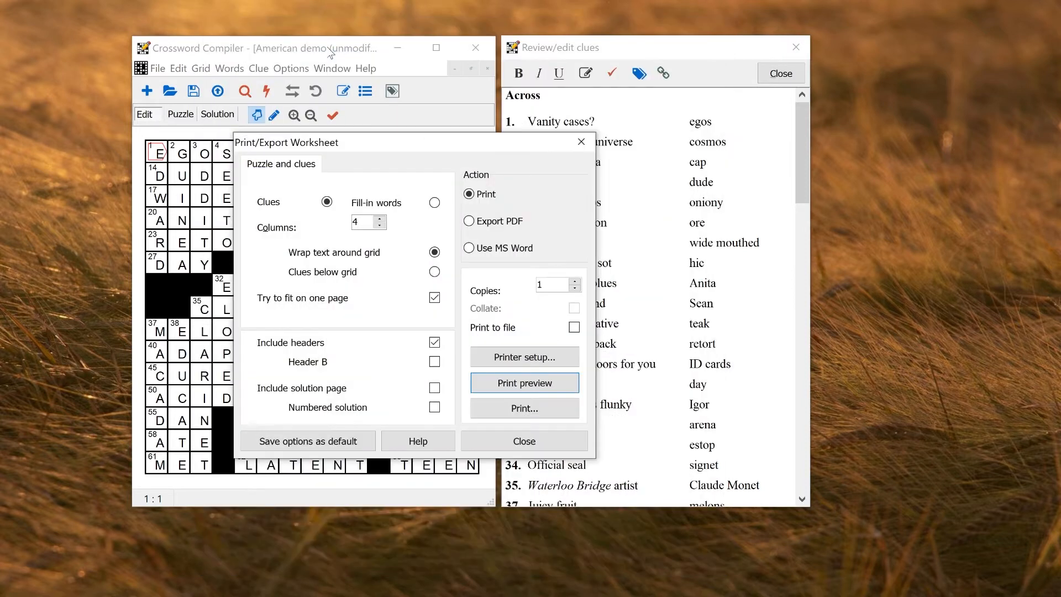
left_click(581, 141)
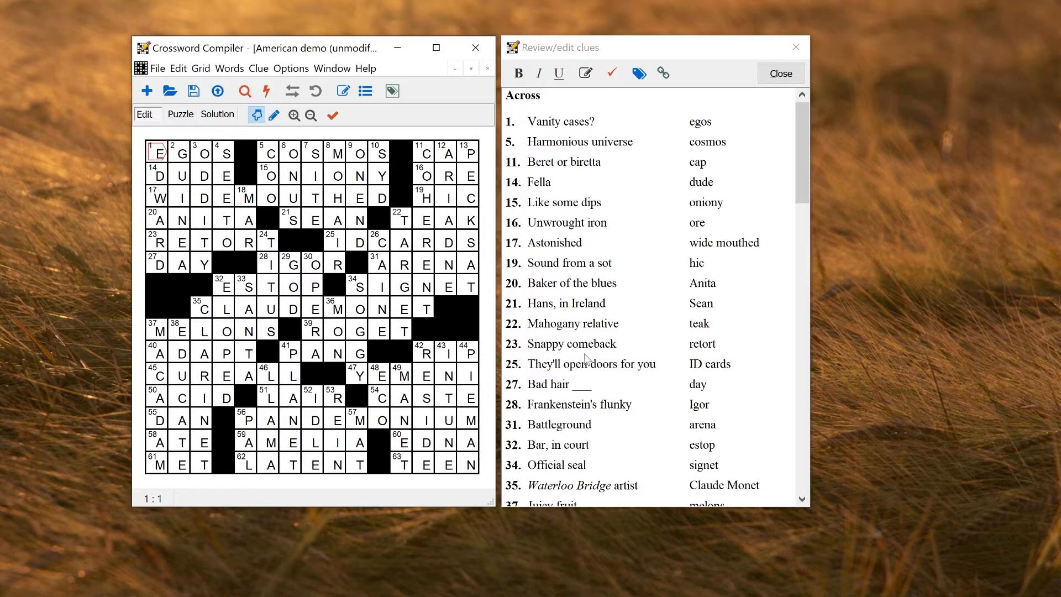
left_click(796, 78)
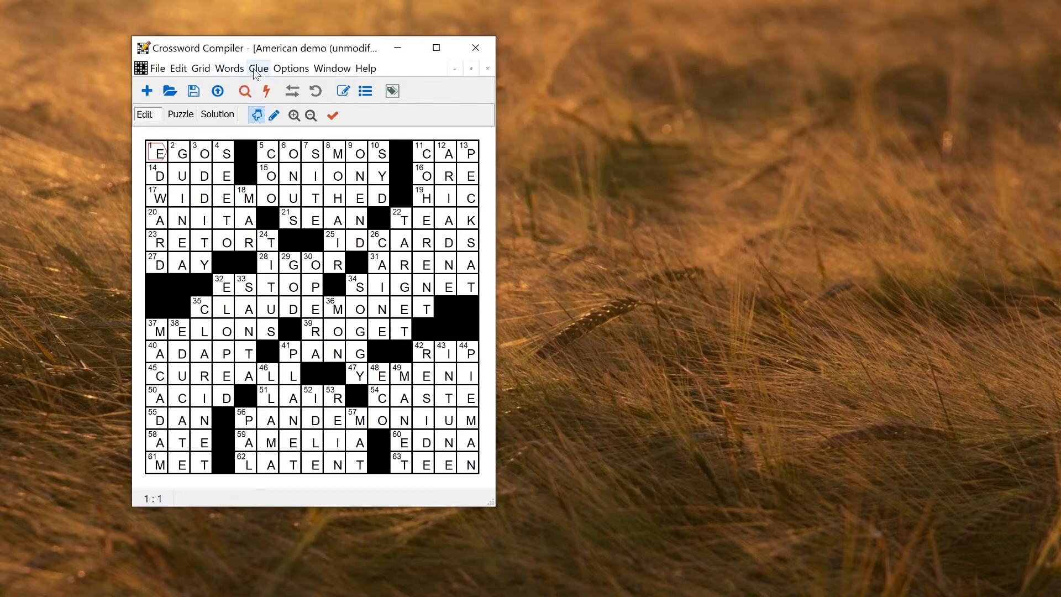
left_click(364, 95)
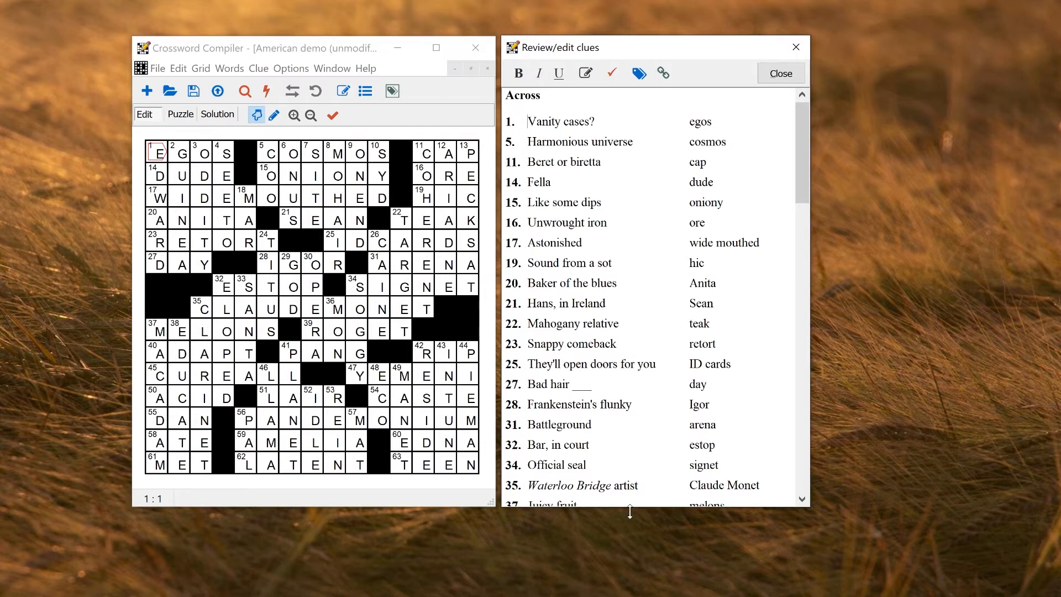
left_click(781, 73)
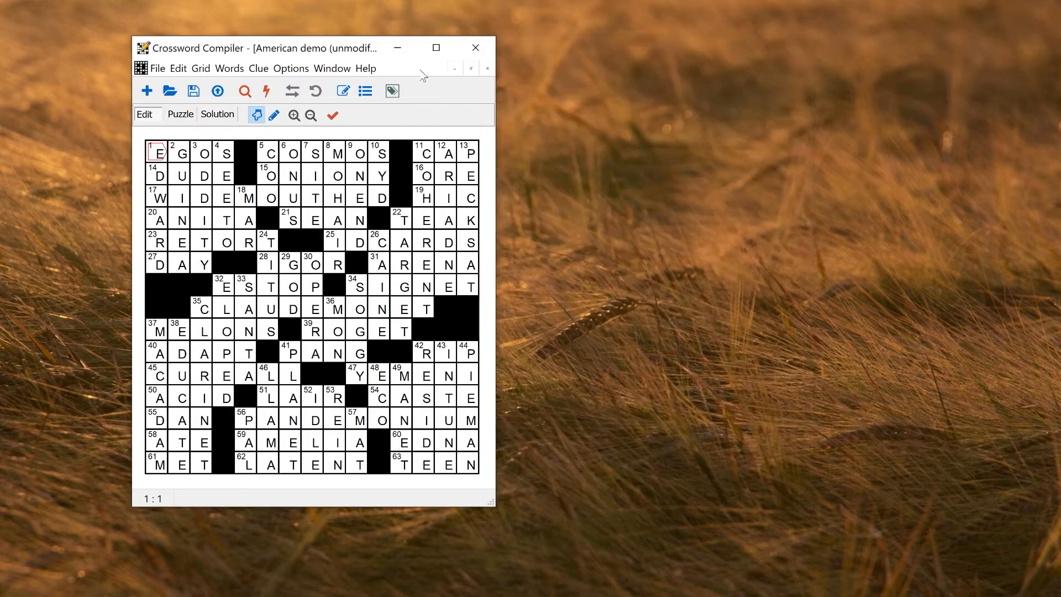
Step: Start a new American puzzle with a 15 x 15 grid
left_click(147, 94)
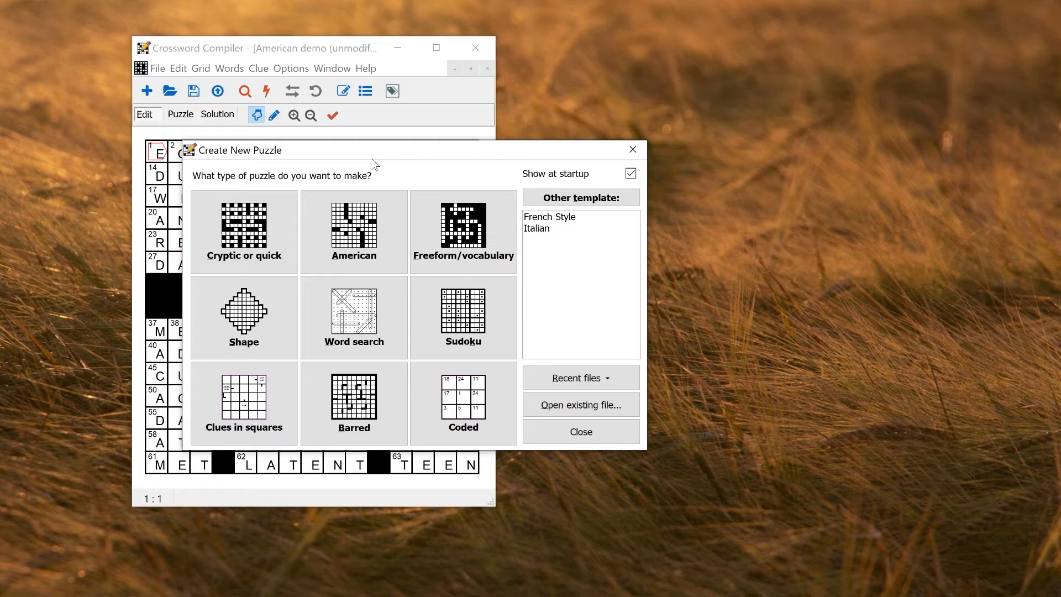
left_click(362, 243)
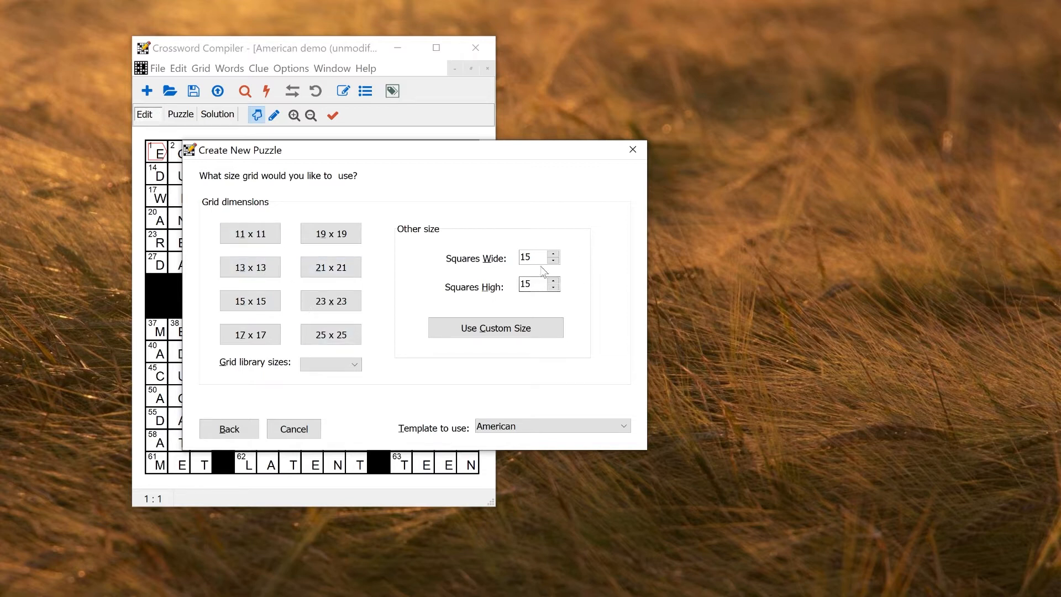
left_click(354, 367)
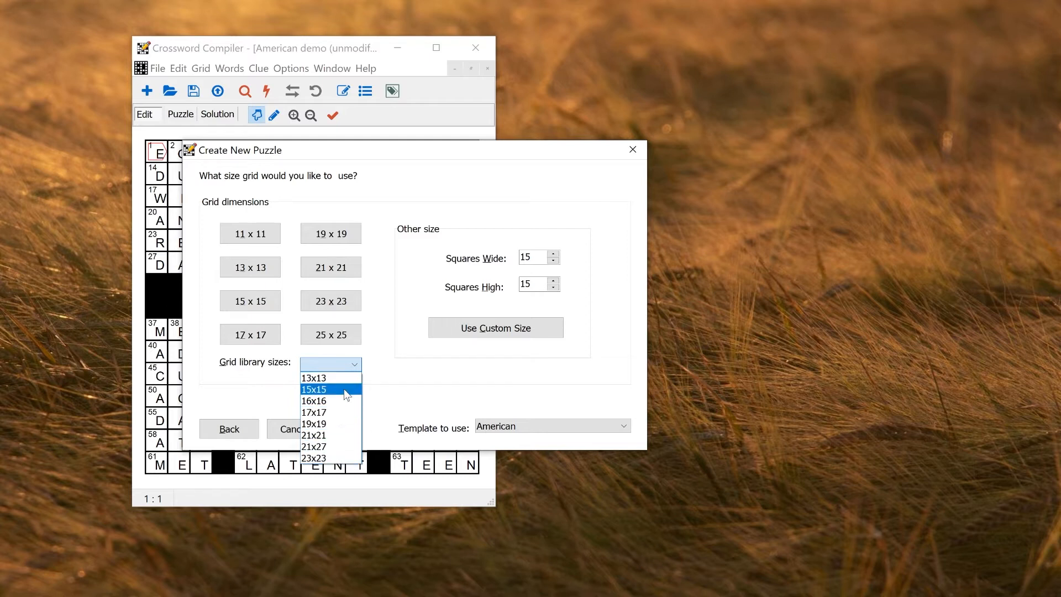
left_click(392, 367)
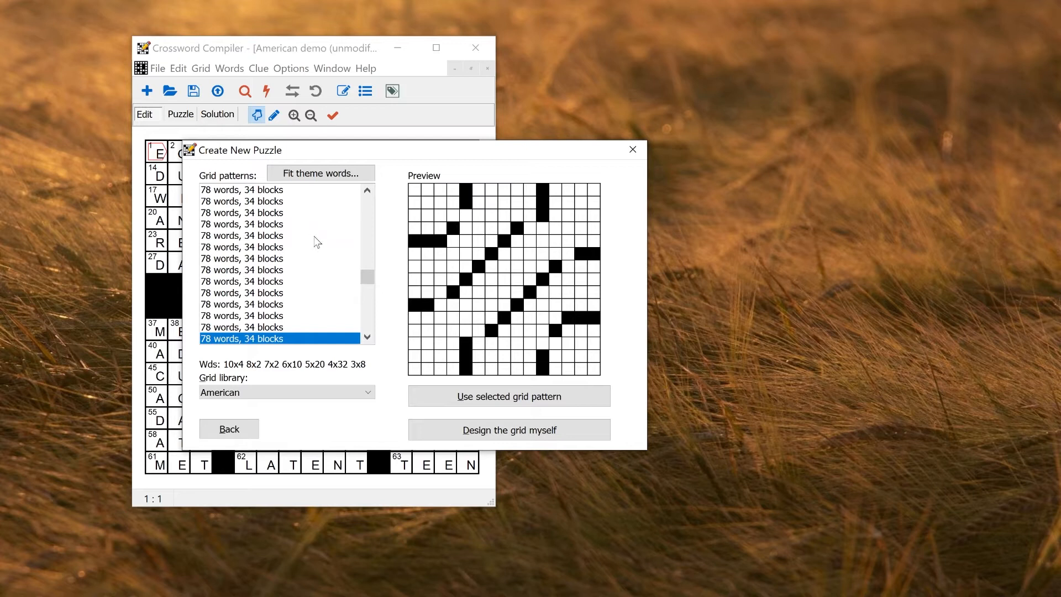
Step: Preview several American grid patterns with 70 and 76 words to compare their block layouts and word lengths
left_click_drag(366, 276, 365, 211)
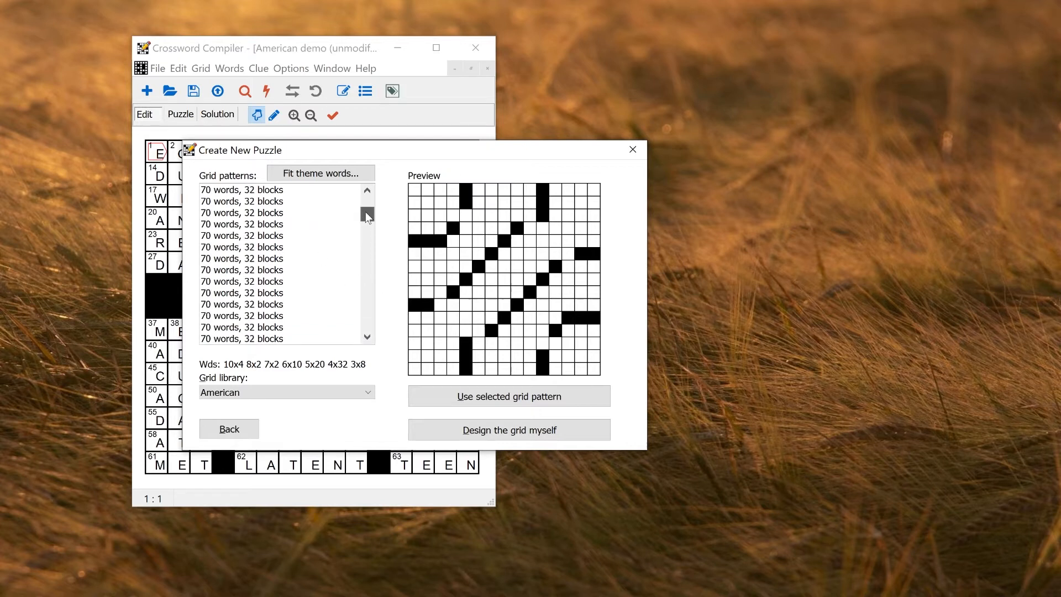
left_click(326, 224)
left_click(322, 201)
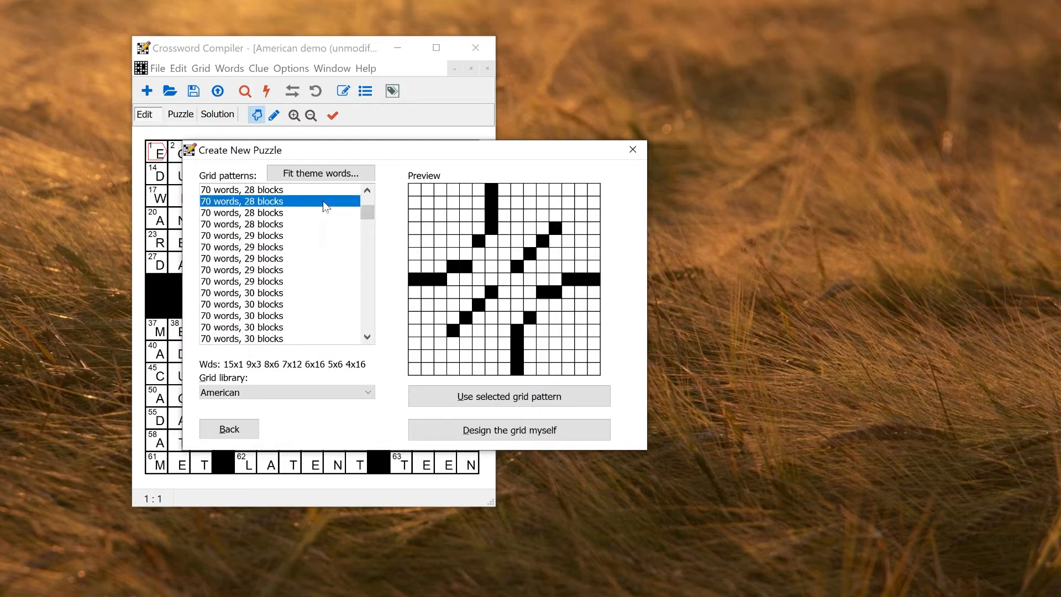
left_click(317, 282)
left_click(322, 327)
left_click_drag(366, 207, 366, 255)
left_click(313, 283)
left_click(309, 328)
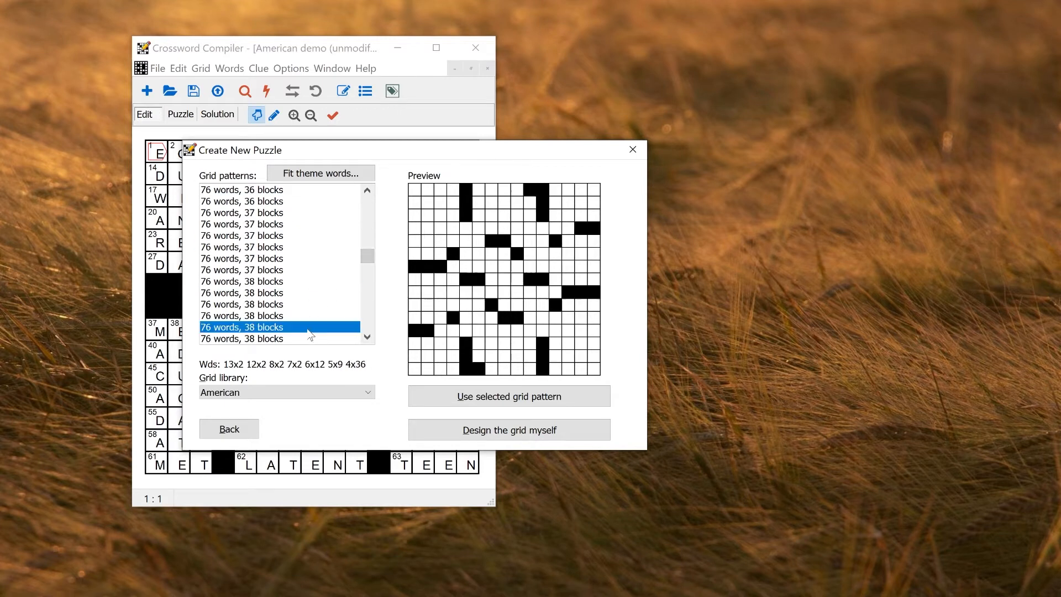
left_click(309, 247)
left_click(308, 214)
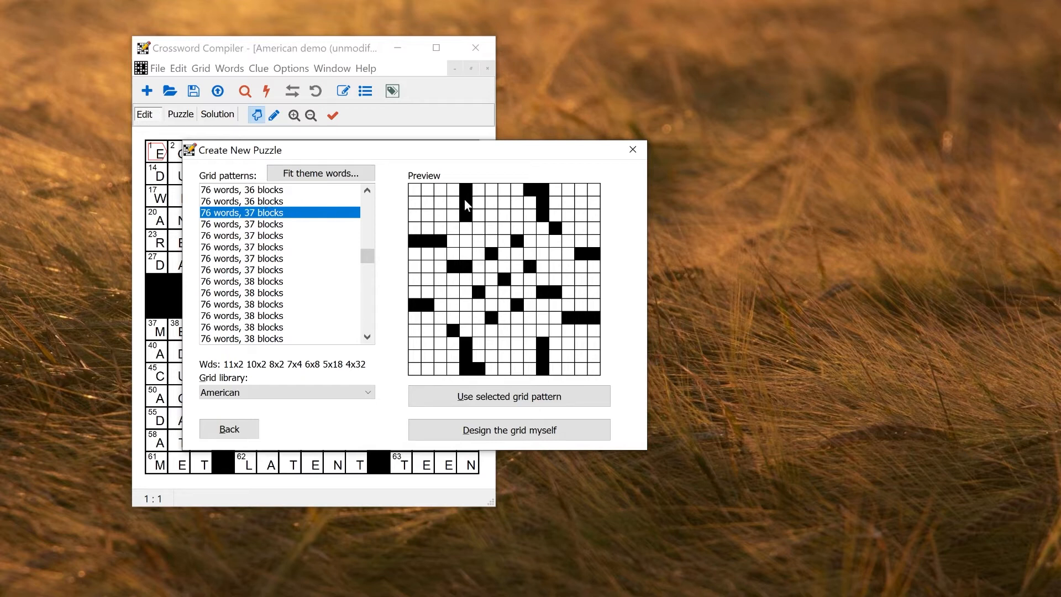
Step: Browse the patterns in the American (by word lengths) grid library, and return to the American library
left_click(367, 395)
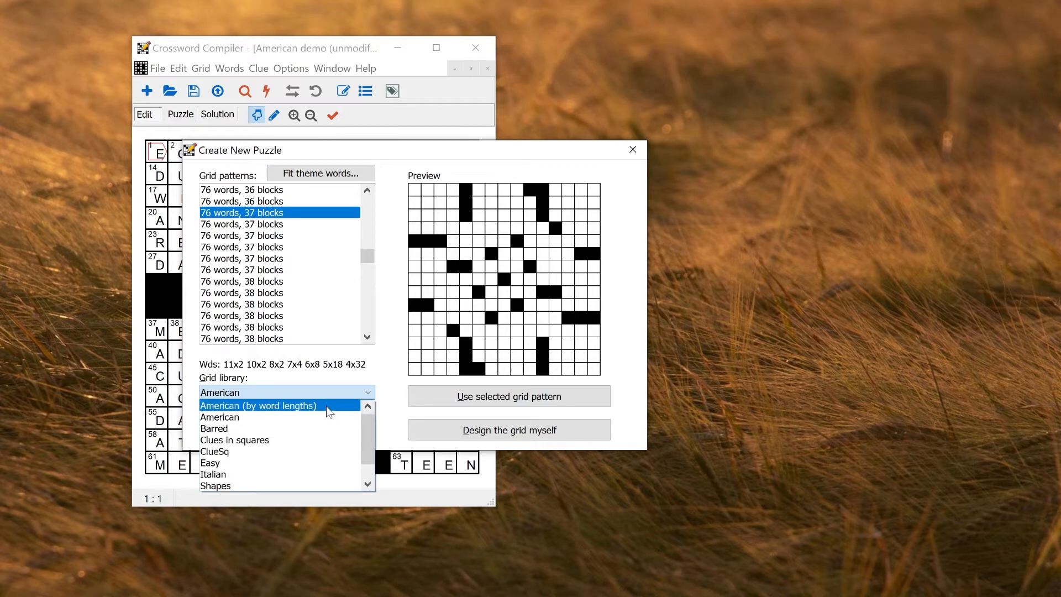
left_click(247, 406)
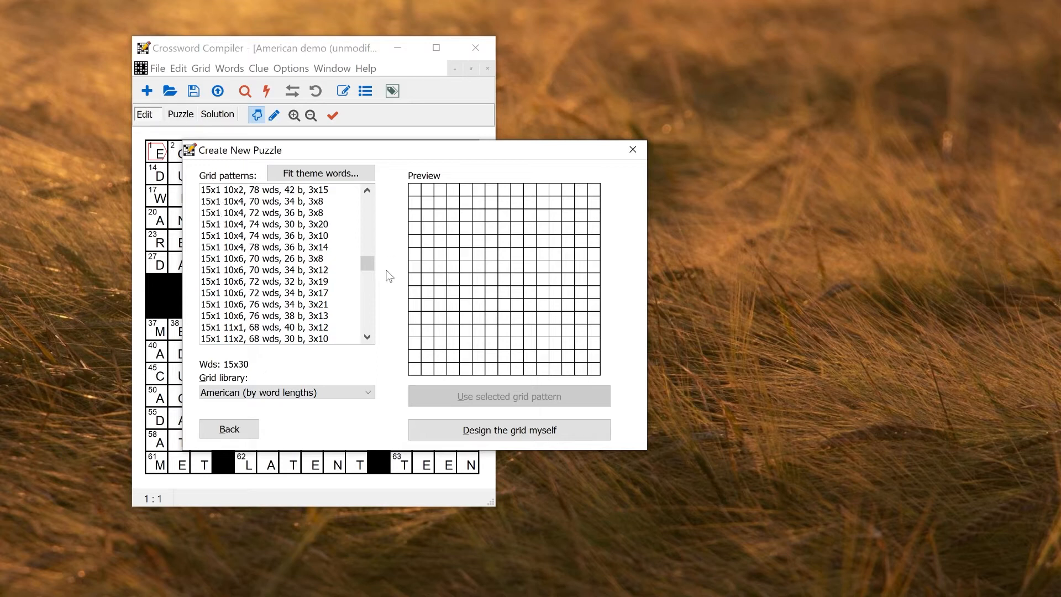
left_click_drag(369, 268, 369, 245)
left_click(368, 395)
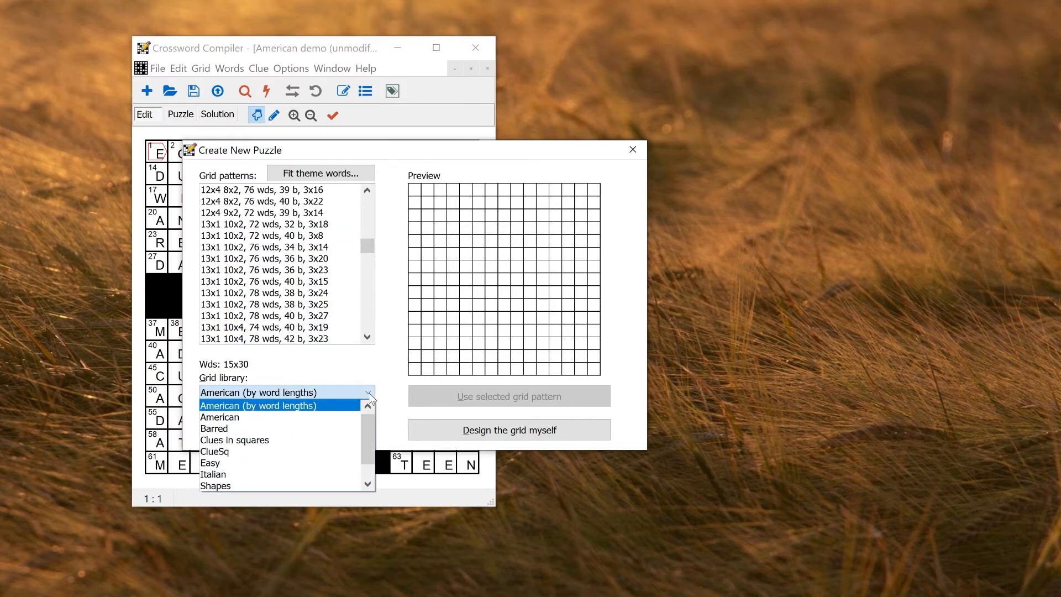
left_click(319, 419)
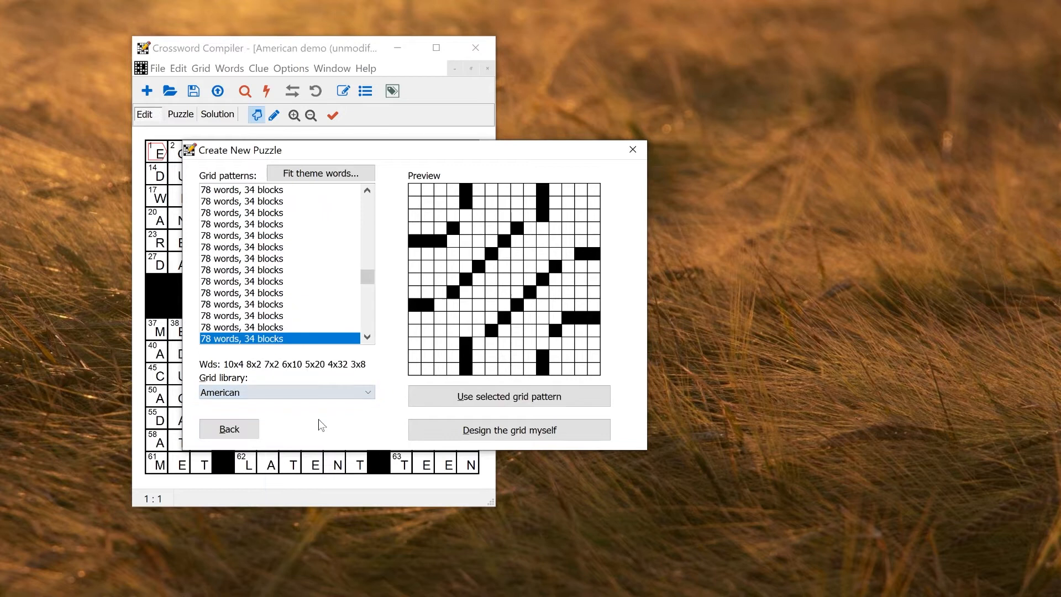
Step: Use a grid pattern with 78 words and 34 blocks, and AutoFill it with the default options
left_click(324, 248)
left_click(320, 281)
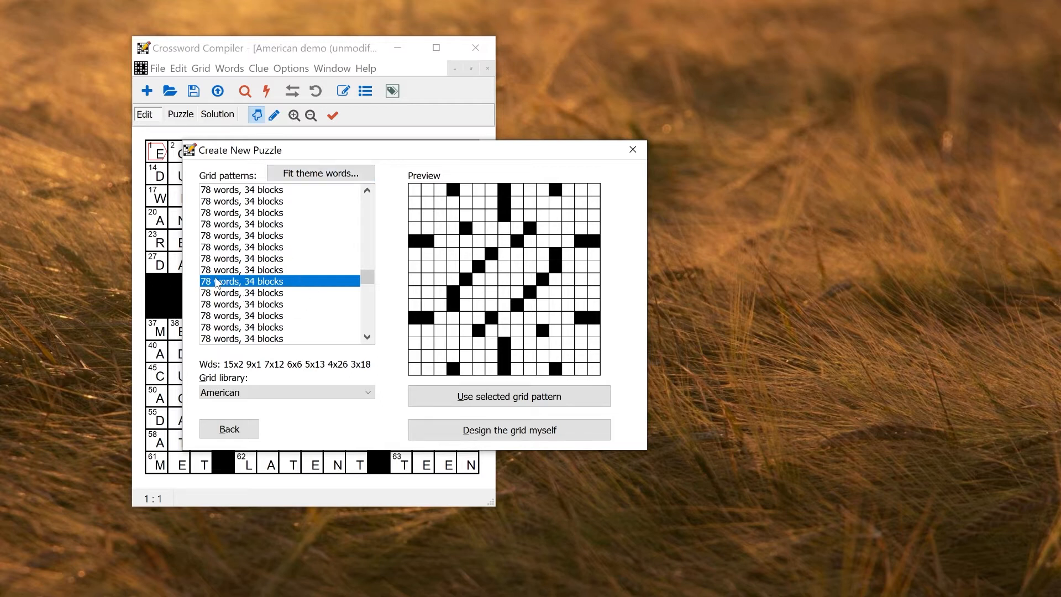
left_click(518, 397)
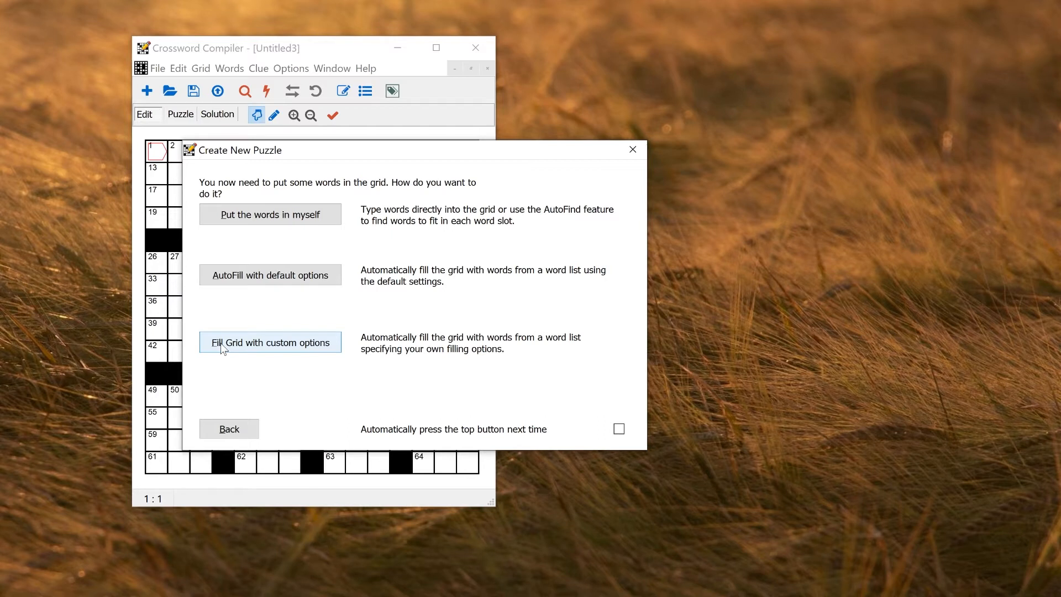
left_click(272, 279)
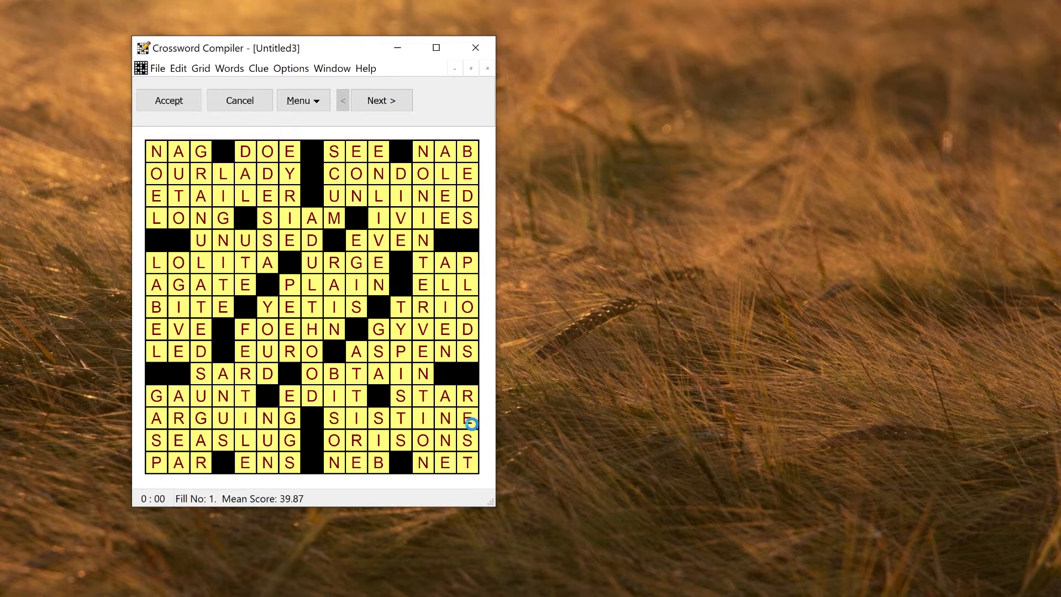
Step: Step through the alternative fills up to fill number 10
left_click(378, 104)
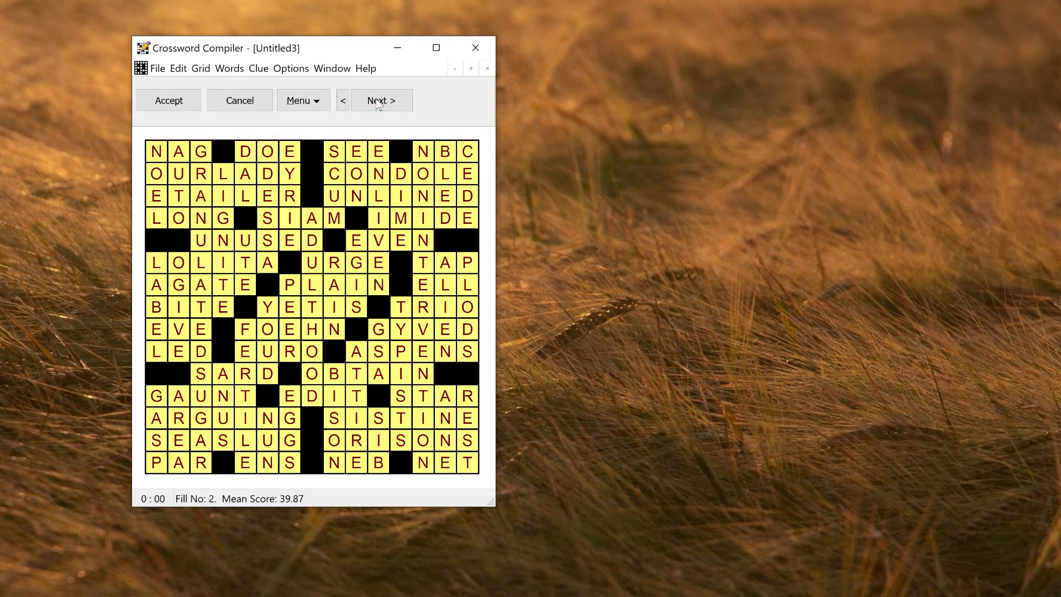
left_click(377, 103)
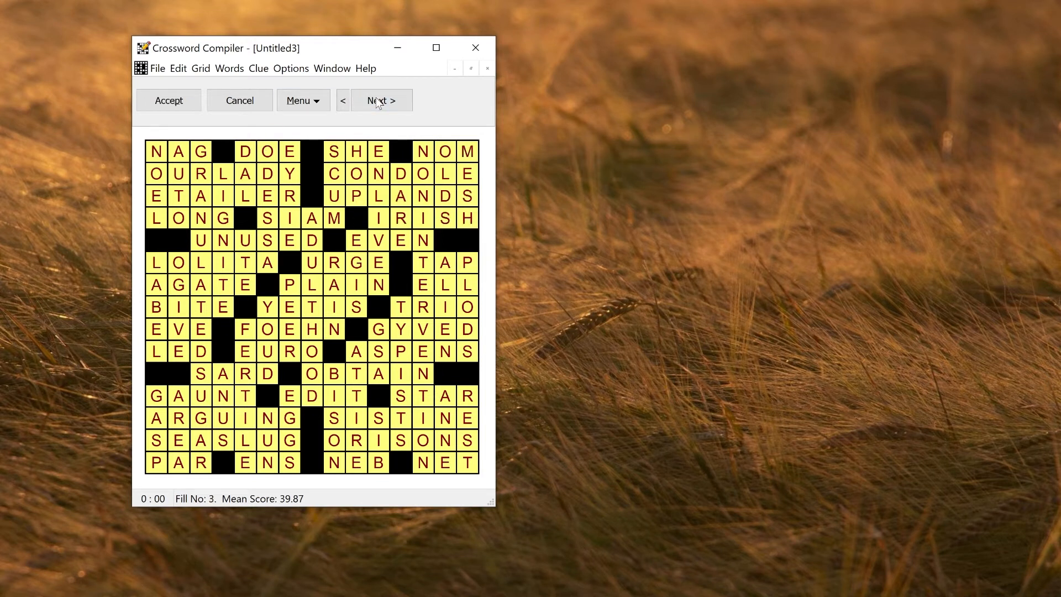
left_click(378, 104)
left_click(378, 104)
left_click(378, 103)
left_click(378, 104)
left_click(378, 104)
left_click(378, 104)
left_click(378, 104)
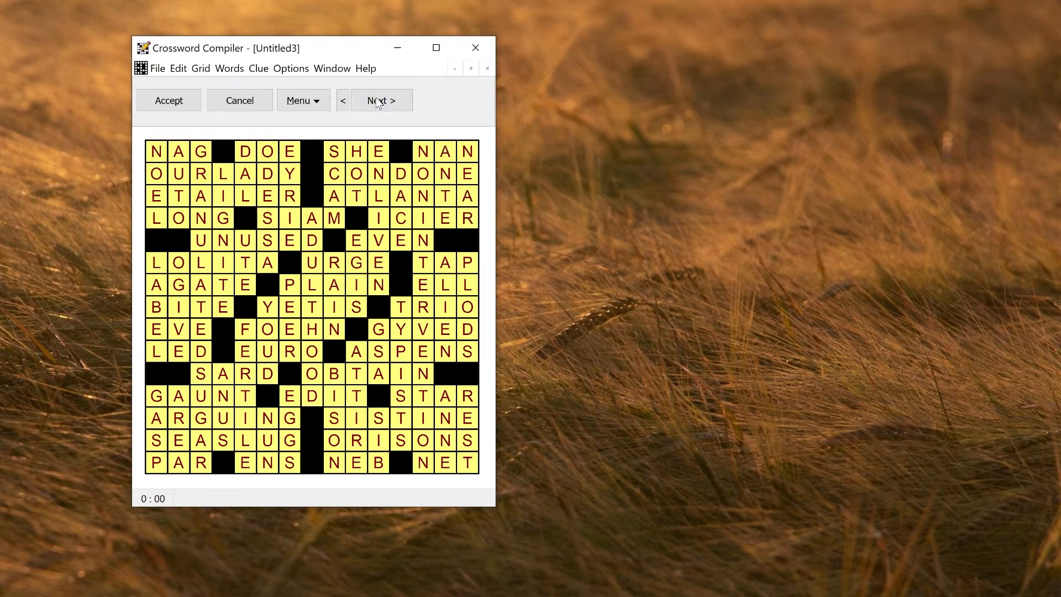
Step: Refill the grid from the beginning, compare the result with the earlier fill, and return to fill number 10
left_click(324, 107)
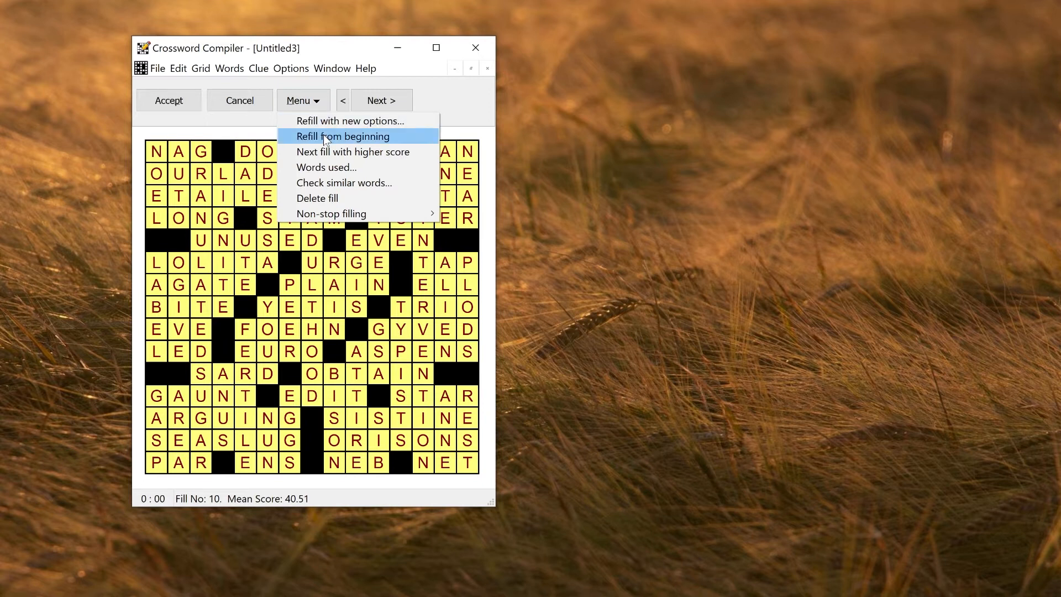
left_click(323, 136)
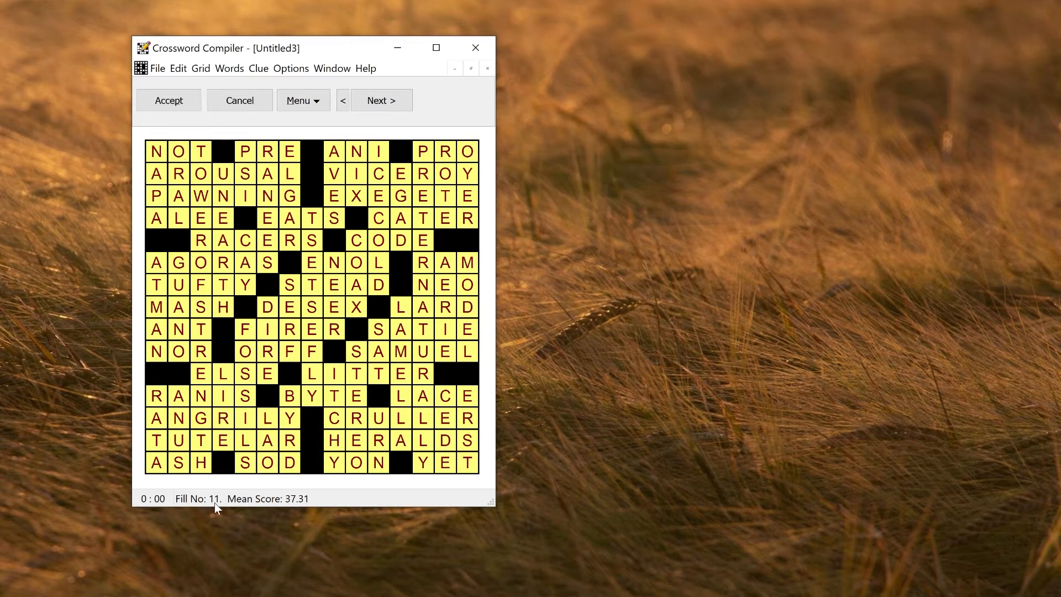
left_click(346, 100)
left_click(375, 104)
left_click(342, 102)
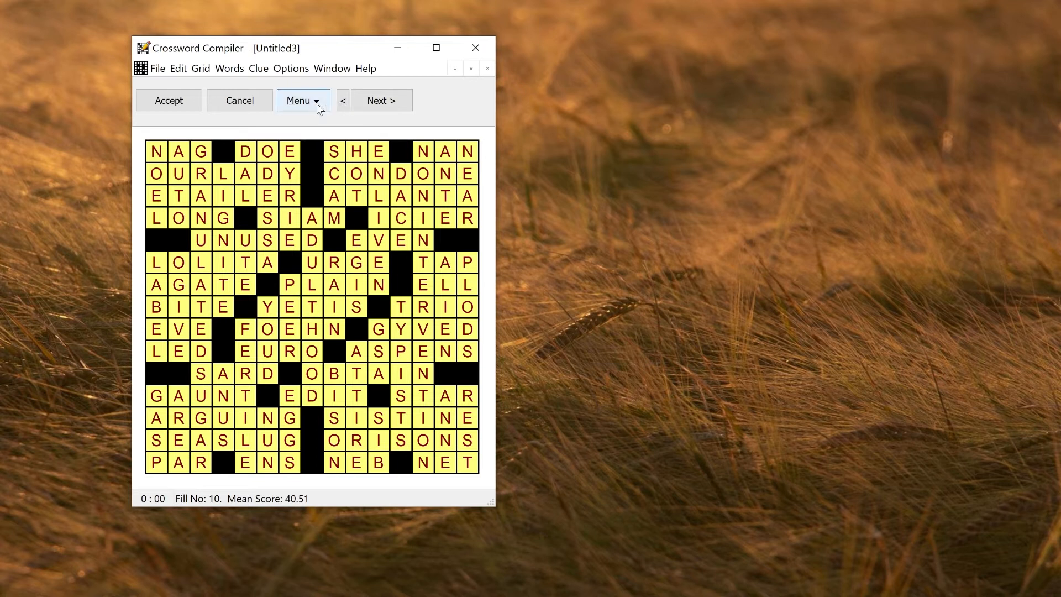
Step: Examine the list of words used in the fill and check it for similar words
left_click(316, 103)
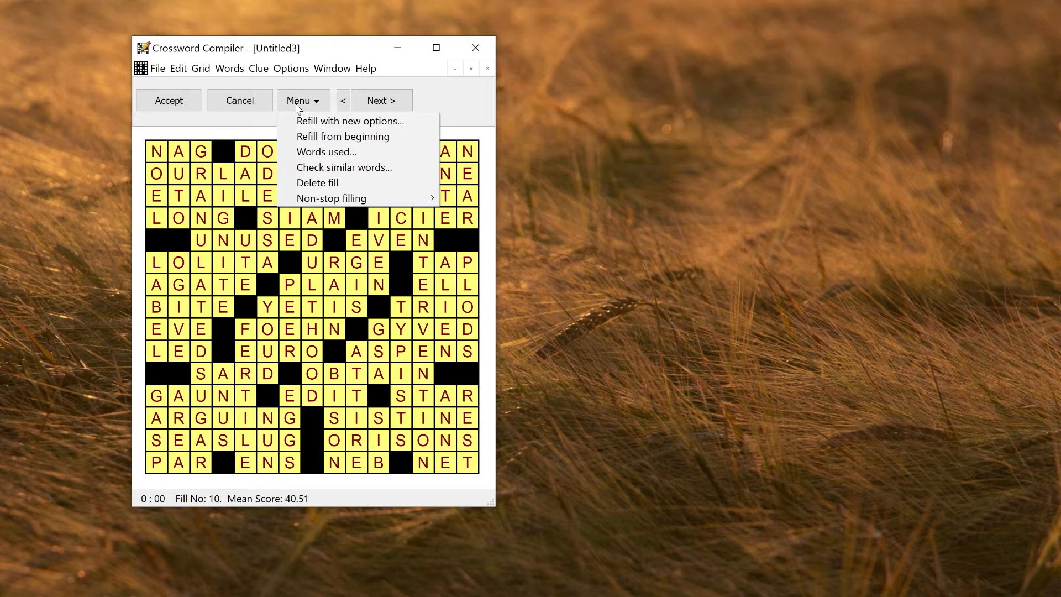
left_click(307, 153)
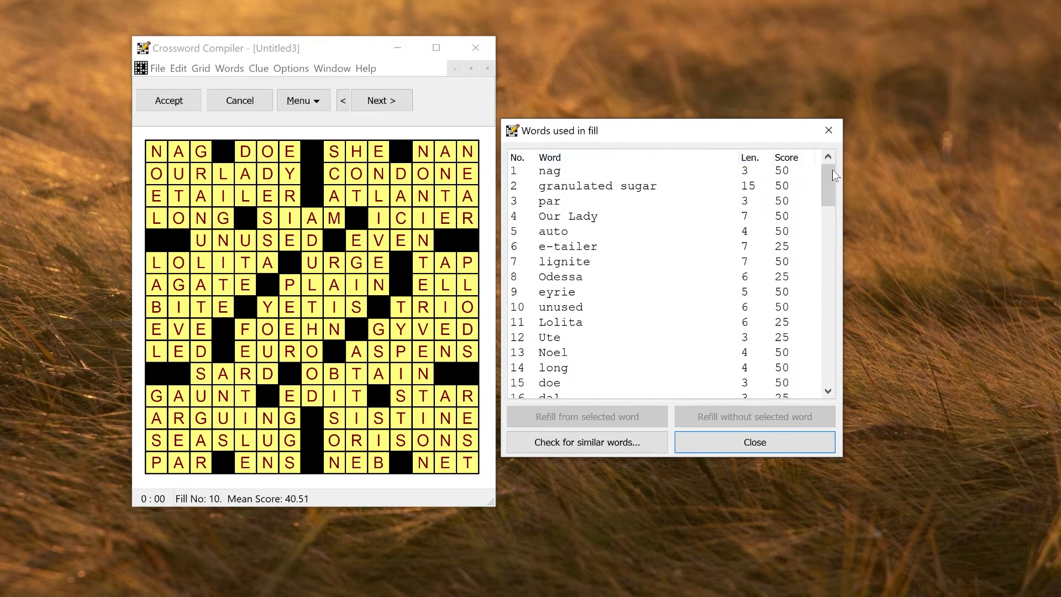
left_click_drag(829, 178, 806, 170)
left_click(574, 447)
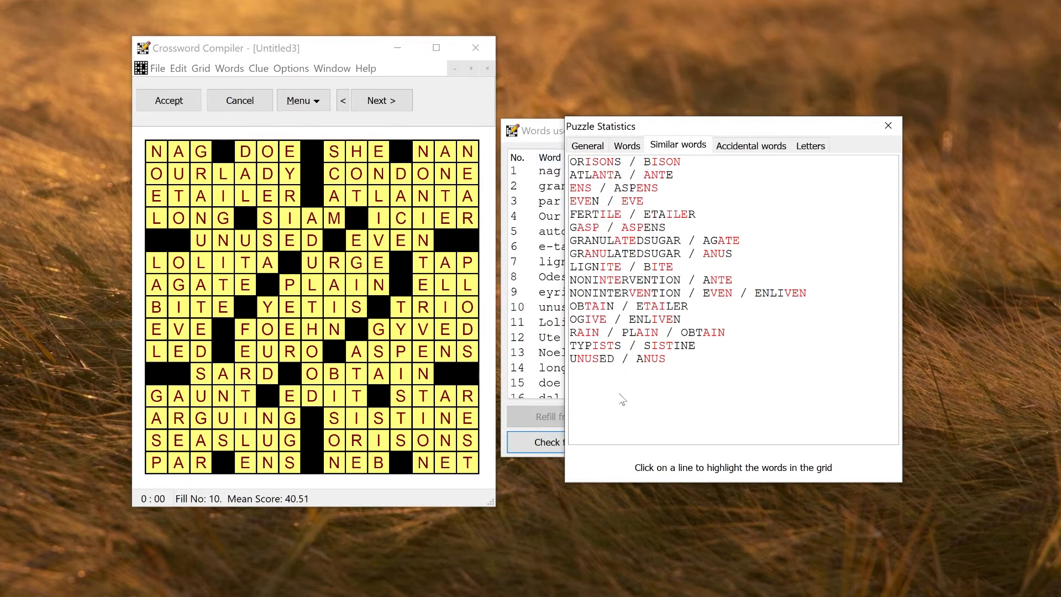
left_click(881, 131)
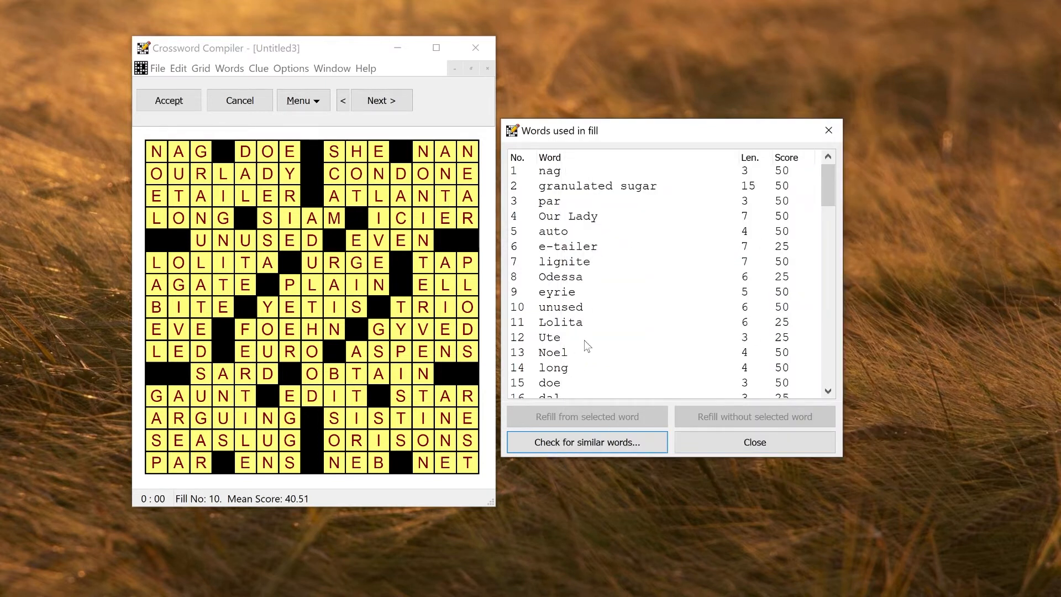
Step: Refill the grid from the word "typists" in the used words list, and accept the new fill
left_click_drag(829, 177, 825, 319)
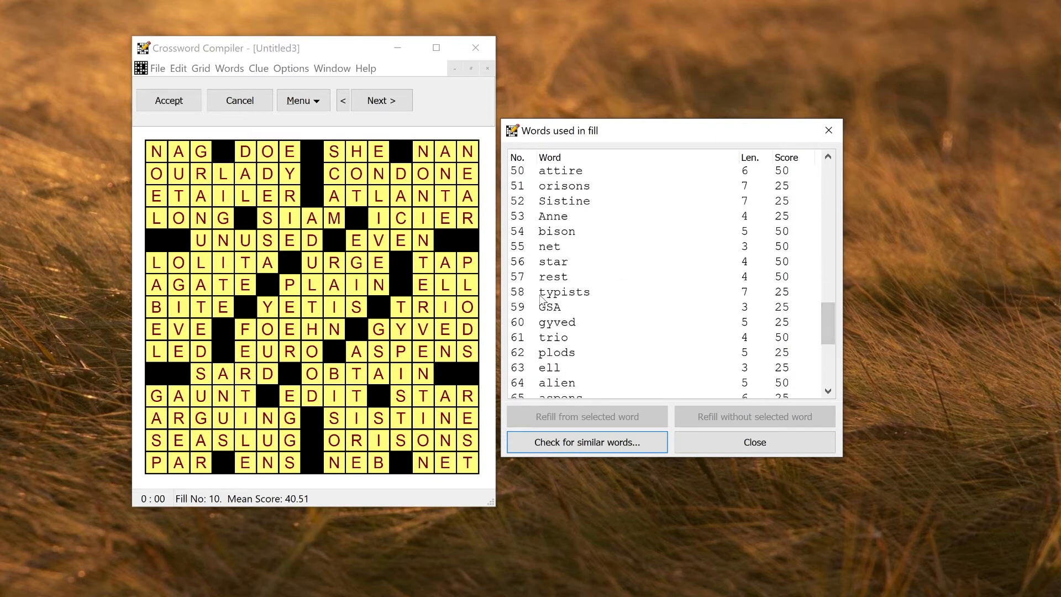
left_click(564, 294)
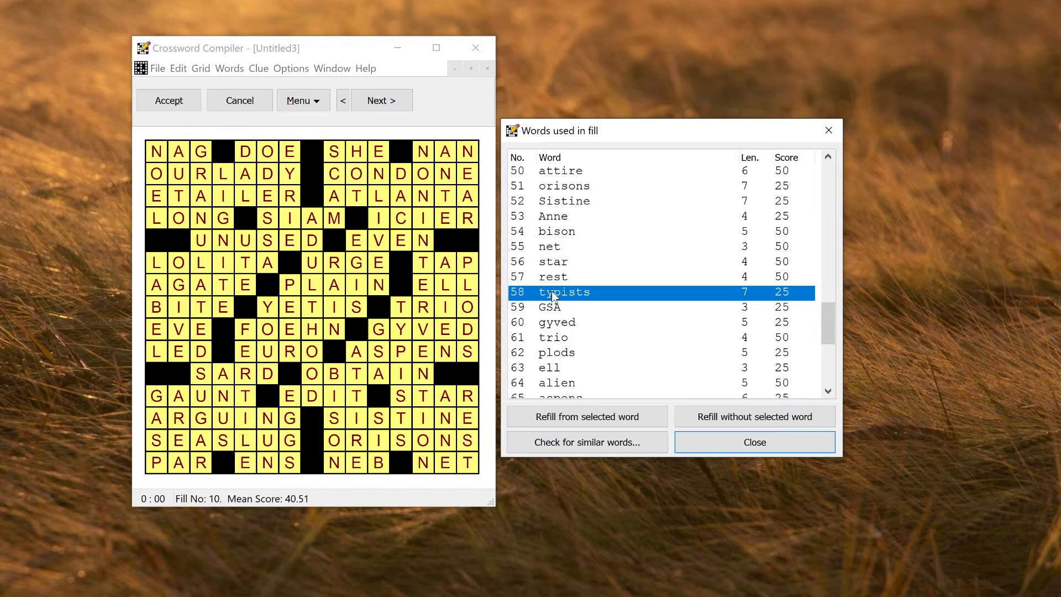
left_click(563, 420)
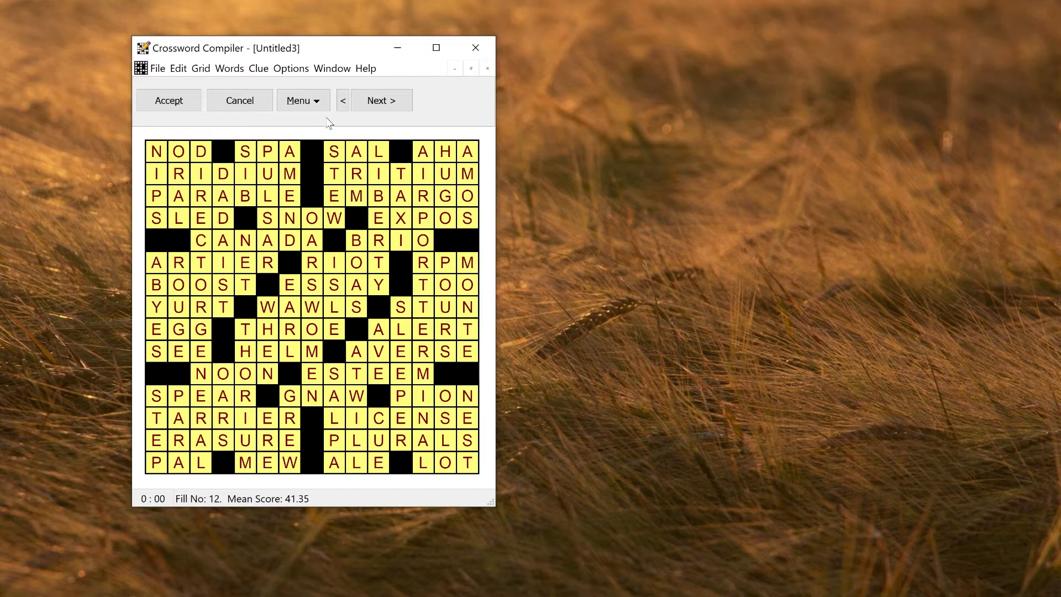
left_click(156, 101)
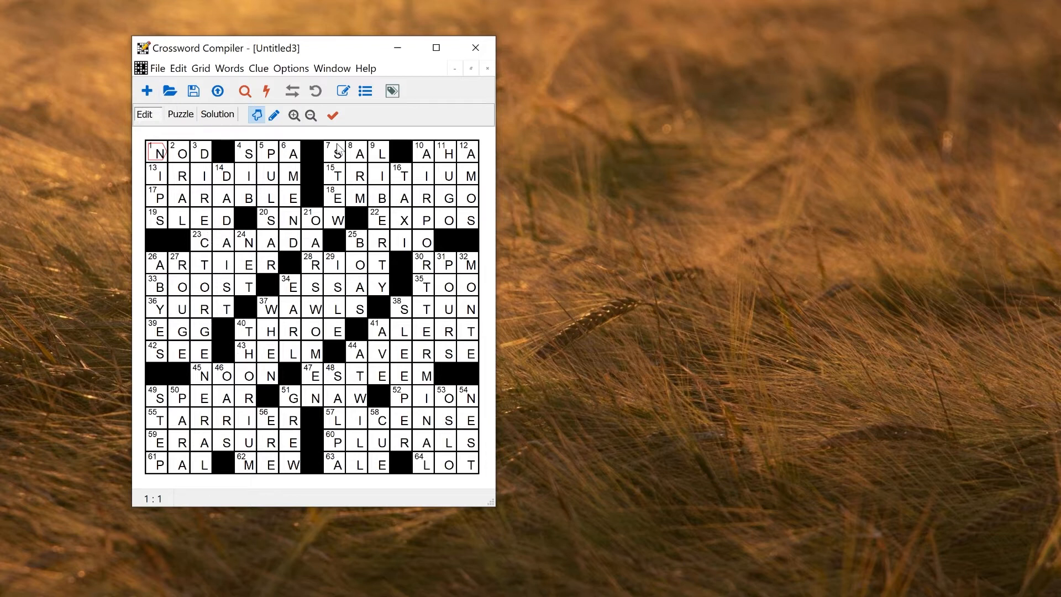
Step: Show the clue review list and open the clue of 37 Across, "wawls", for editing
left_click(259, 68)
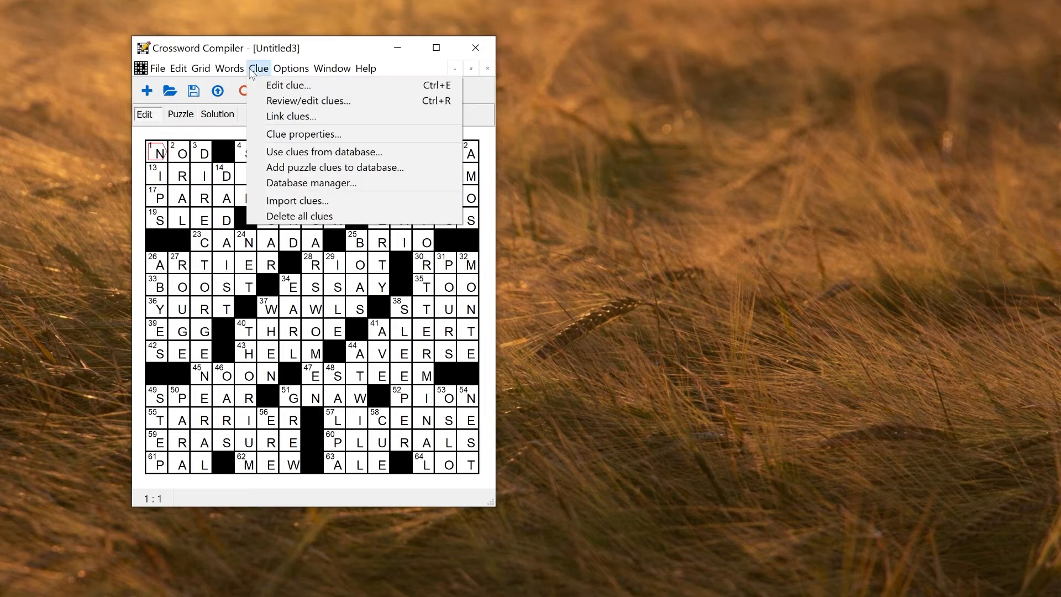
left_click(270, 100)
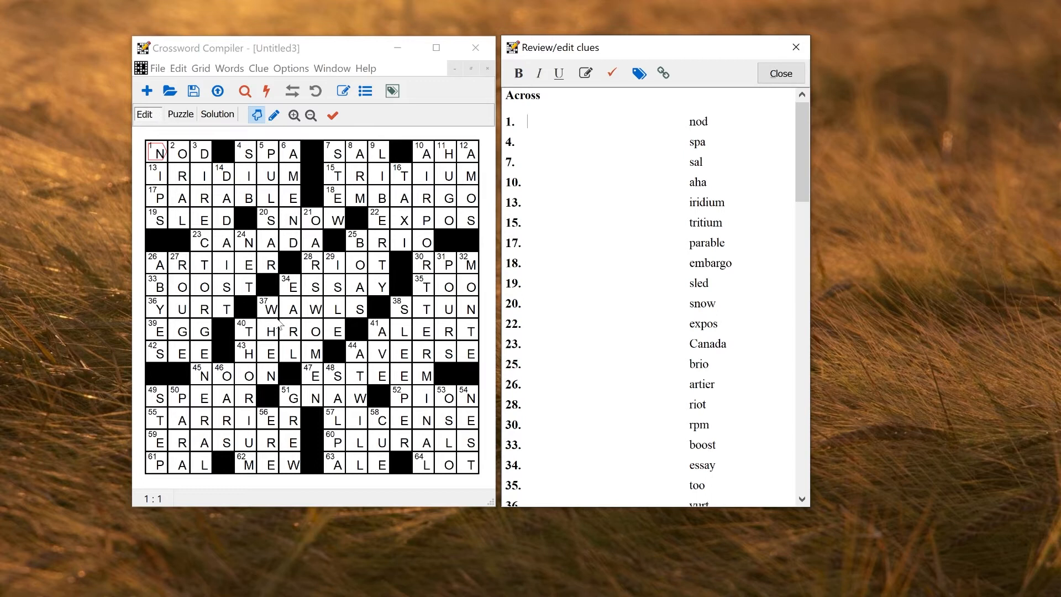
left_click(291, 308)
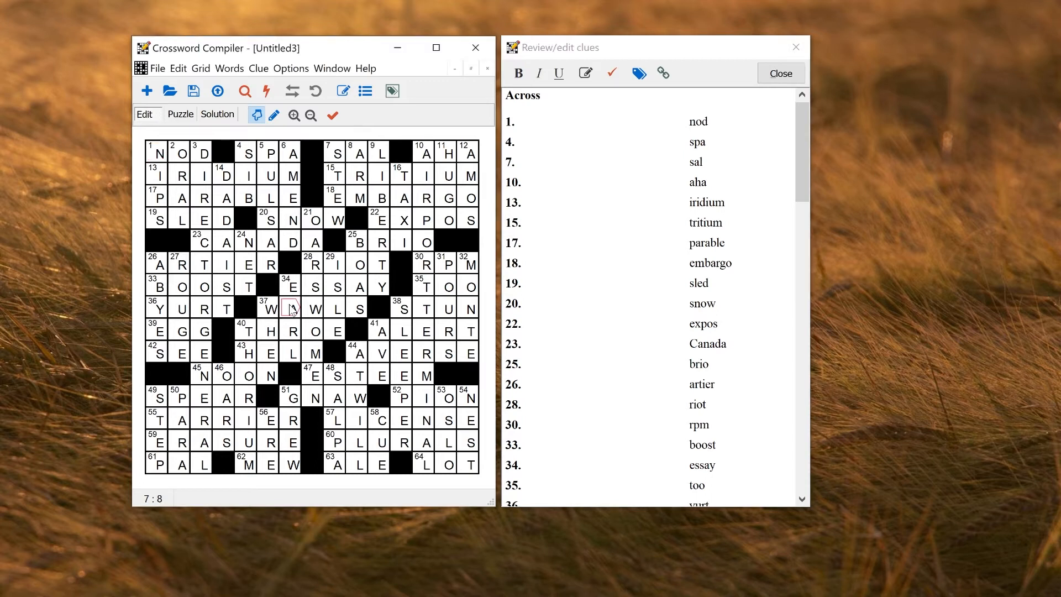
left_click(344, 90)
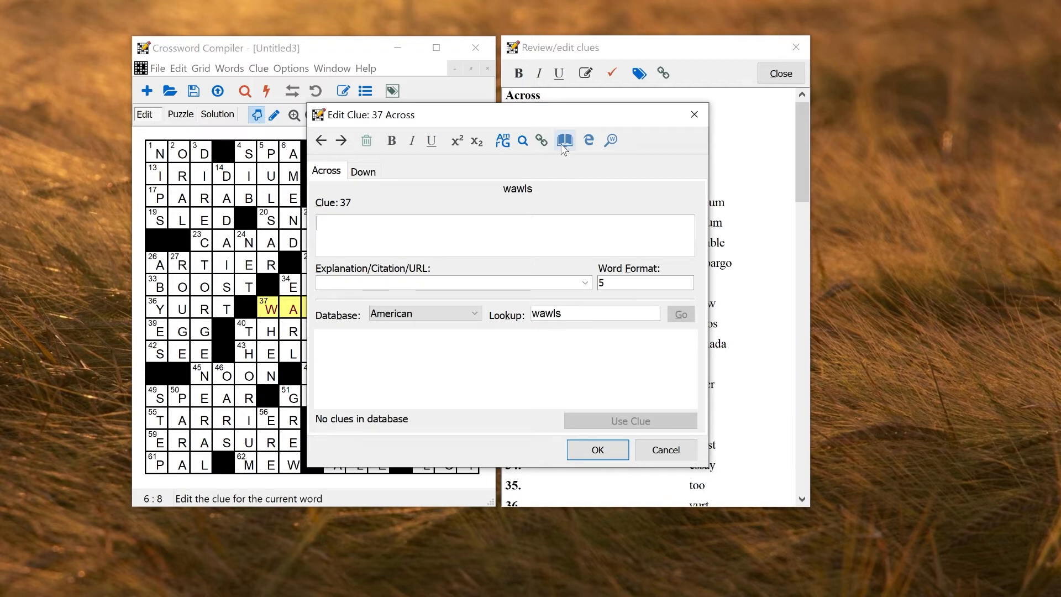
Step: Look up "wawls" in WordWeb Pro, compare the WordWeb and Collins definitions, and return to the clue editor
left_click(607, 144)
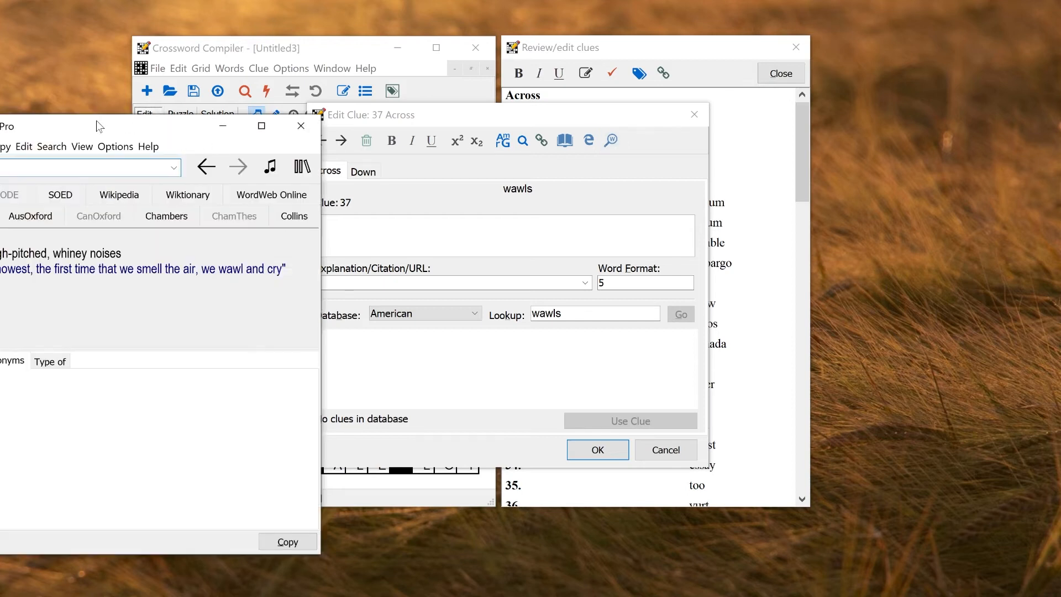
left_click_drag(101, 120, 529, 88)
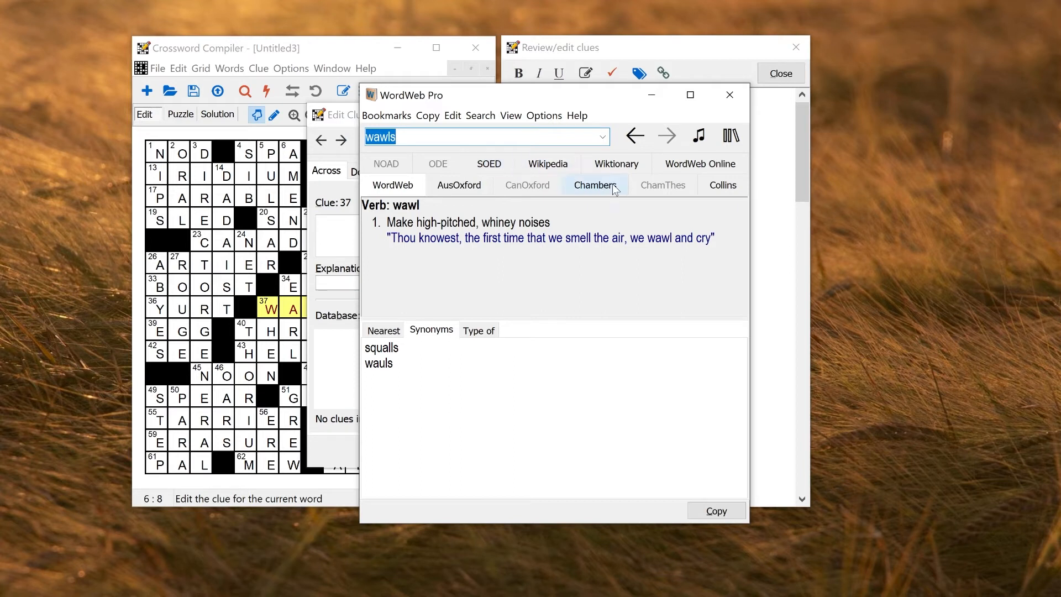
left_click(707, 188)
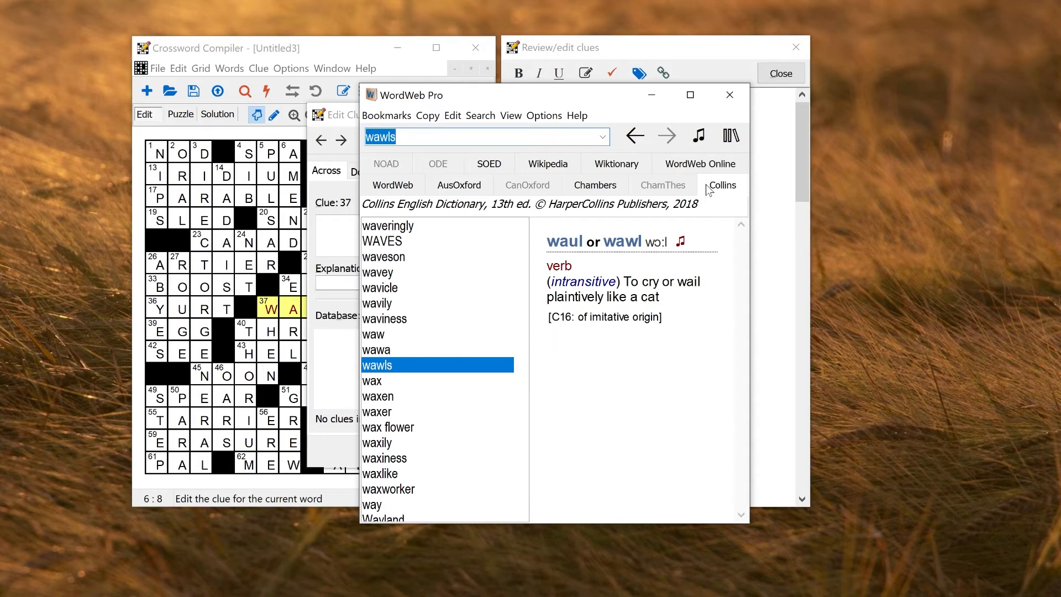
left_click(398, 188)
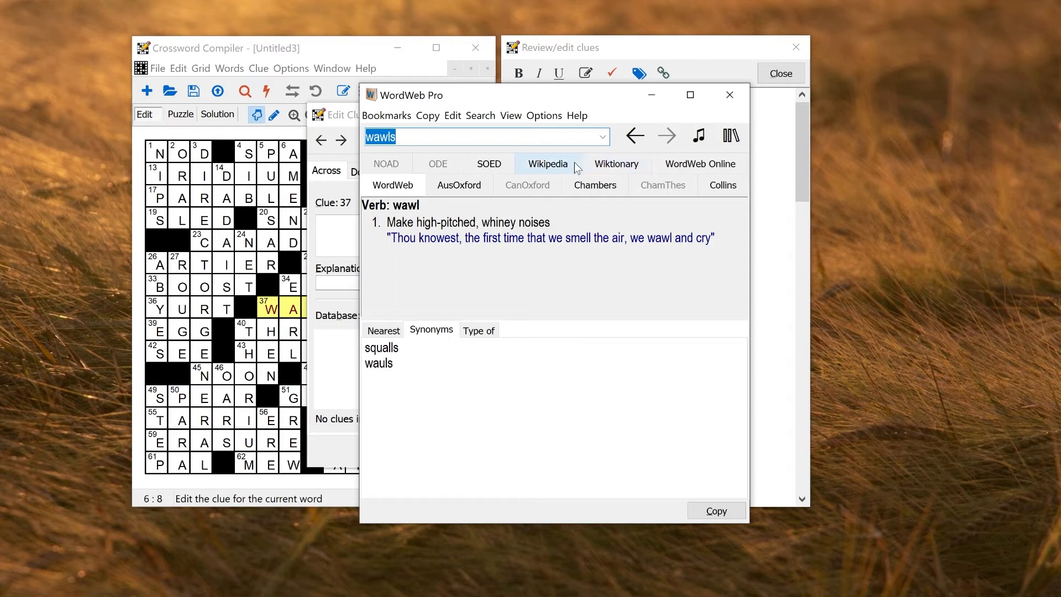
left_click(735, 97)
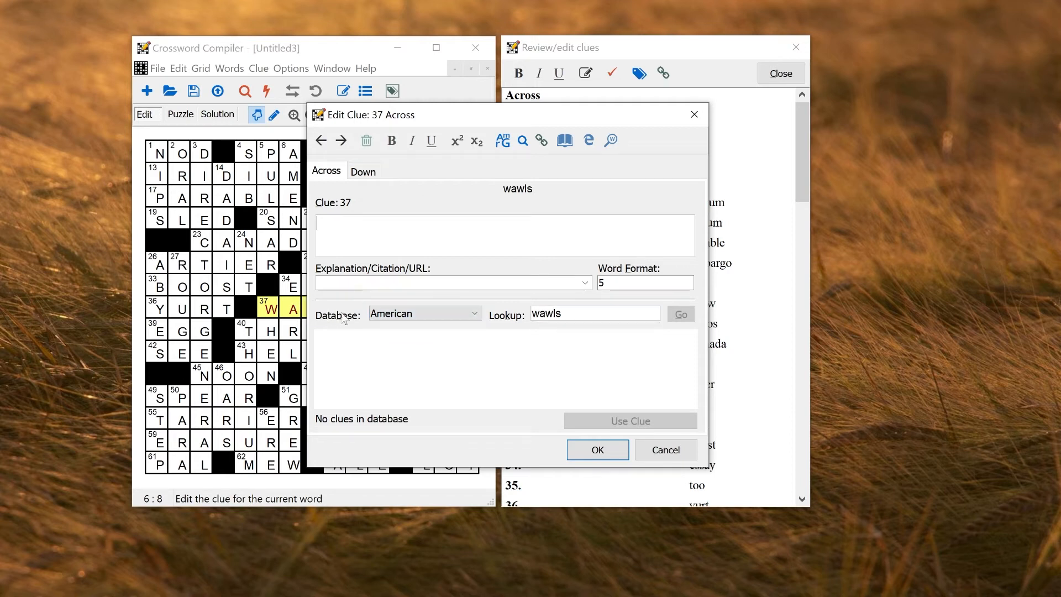
Step: Give 37 Down, "when", the database clue "A question of timing"
left_click(342, 142)
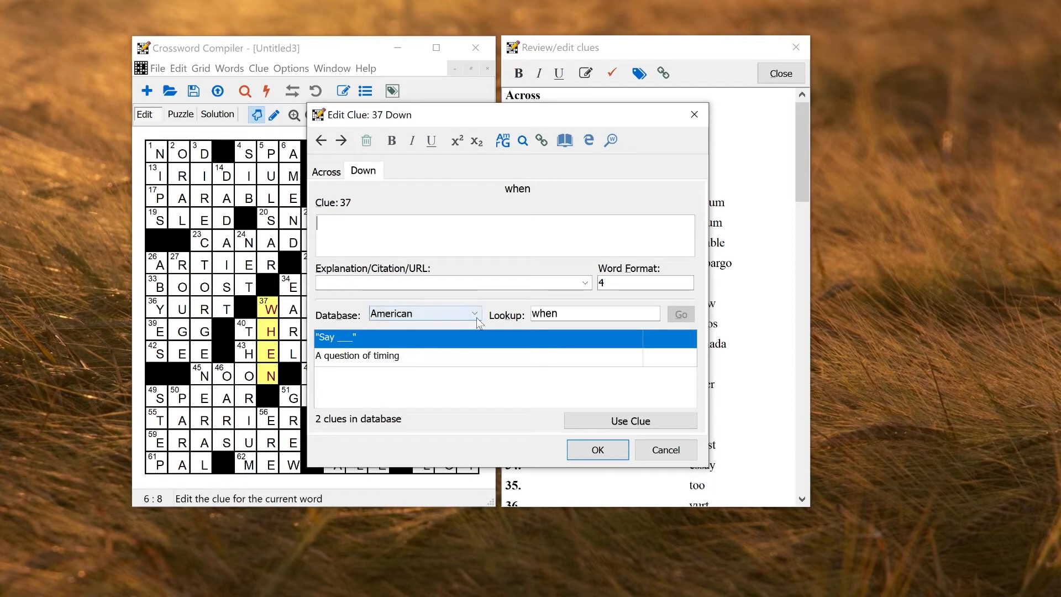
left_click(369, 358)
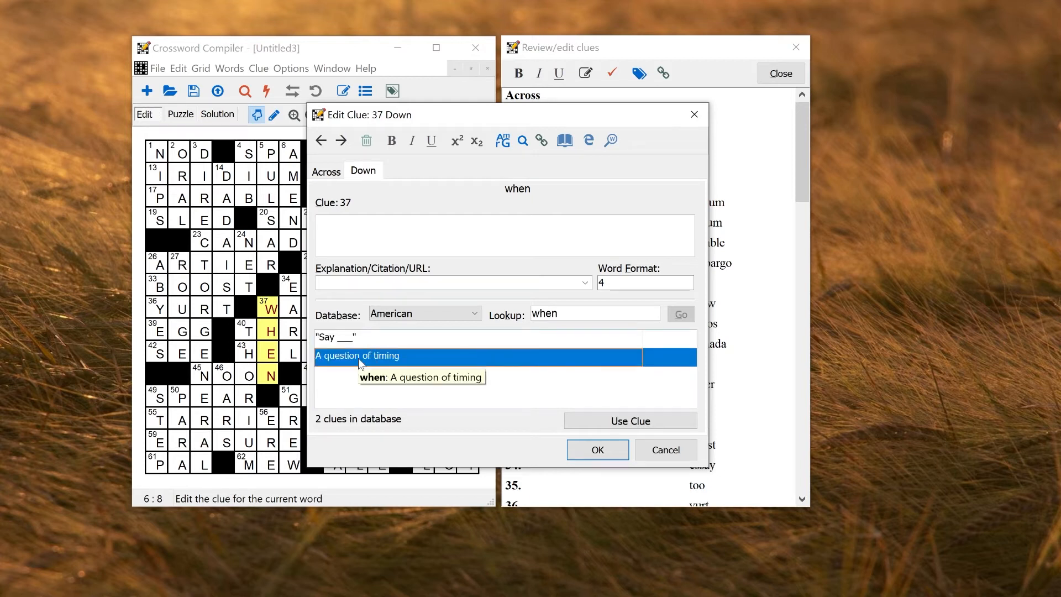
left_click(630, 420)
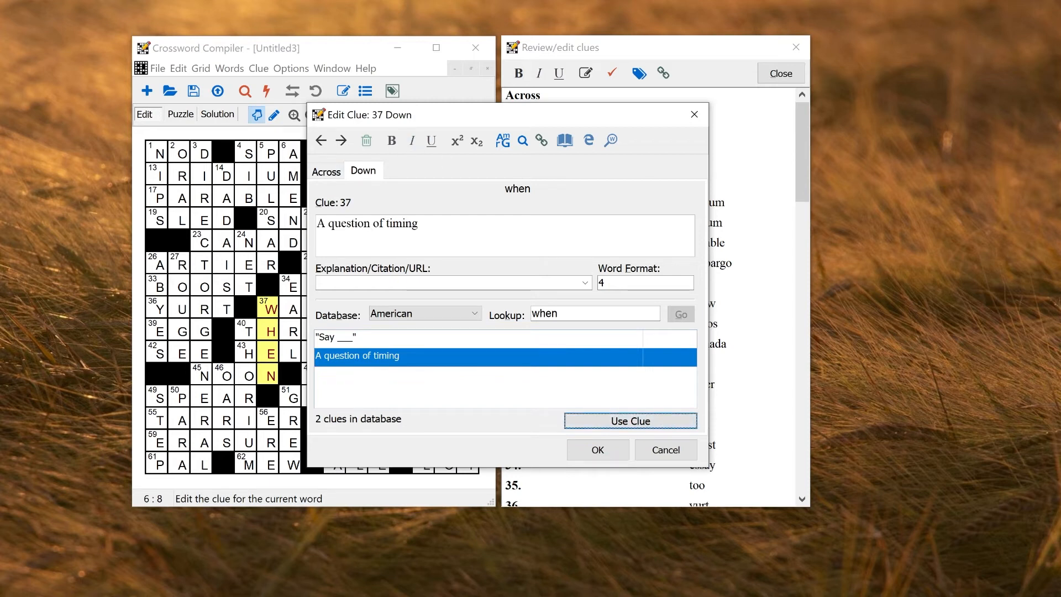
Step: Give 38 Across, "stun", the database clue "Flabbergast"
left_click(341, 140)
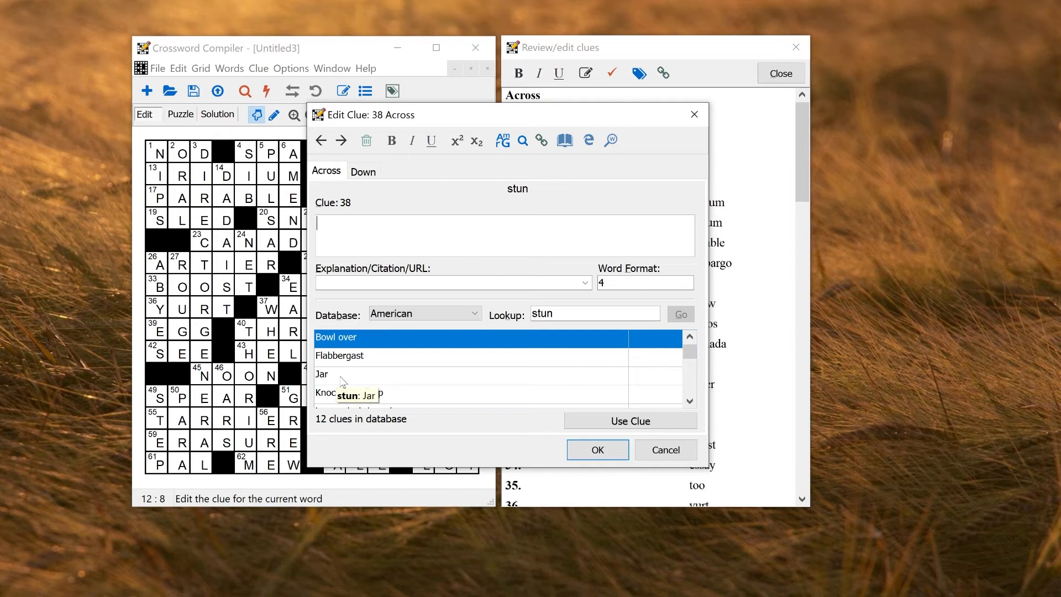
left_click(365, 365)
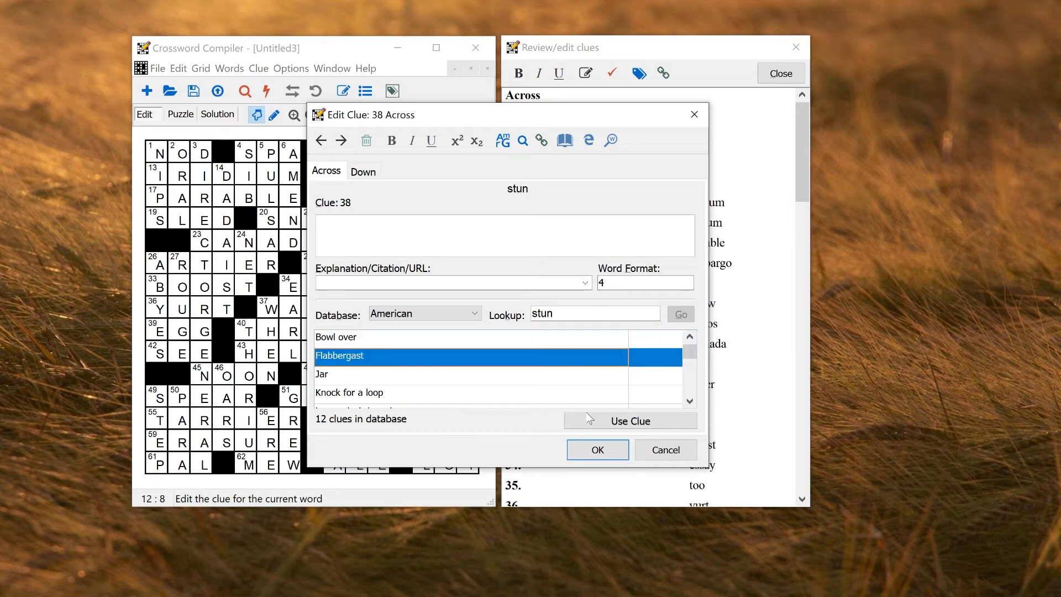
left_click(606, 422)
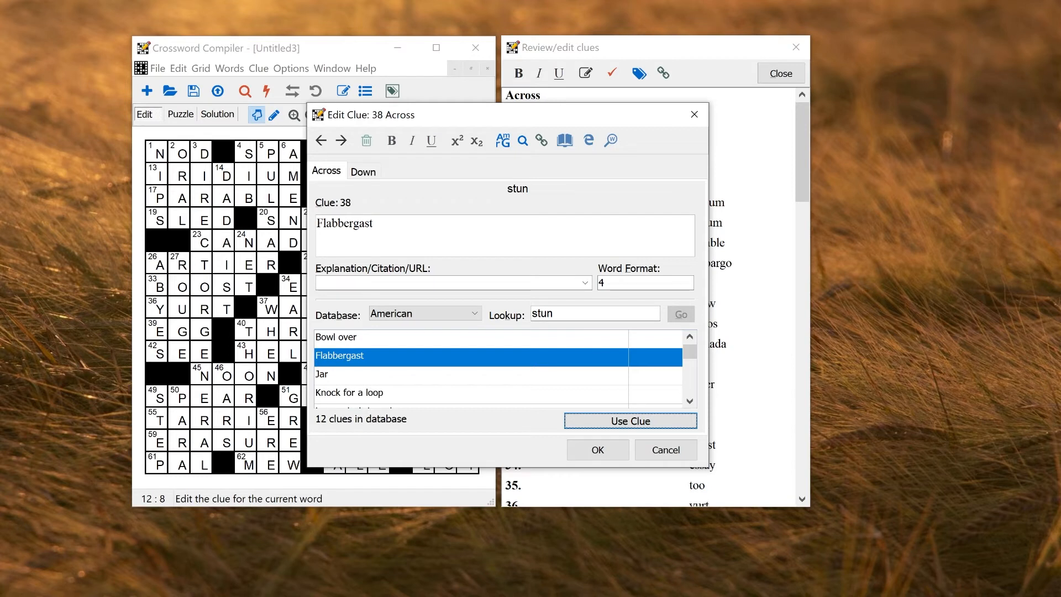
Step: View the database clues offered for 38 Down and 39 Across, and close the clue editor
left_click(359, 174)
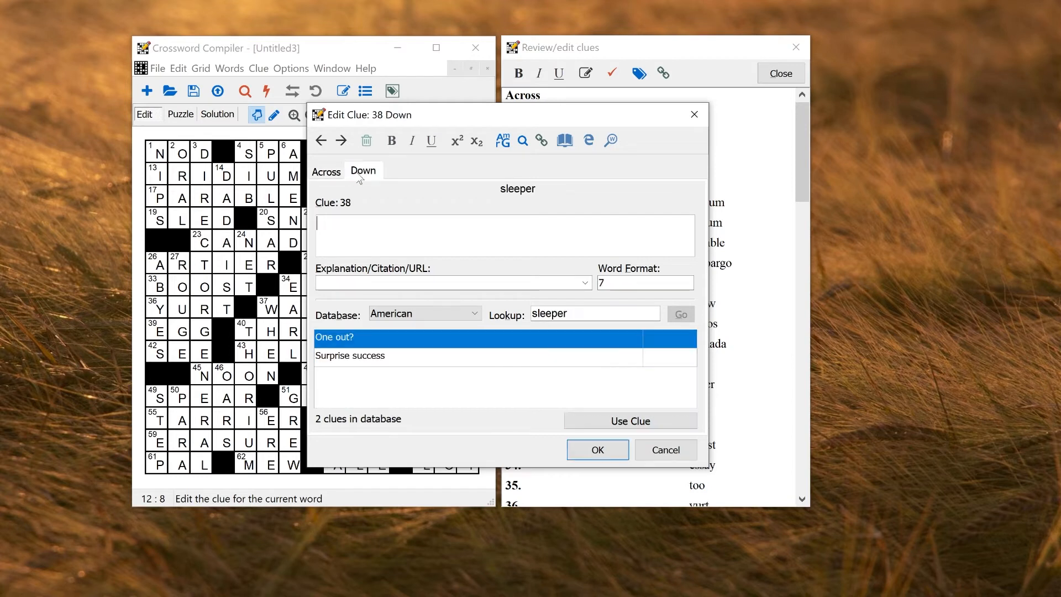
left_click(336, 174)
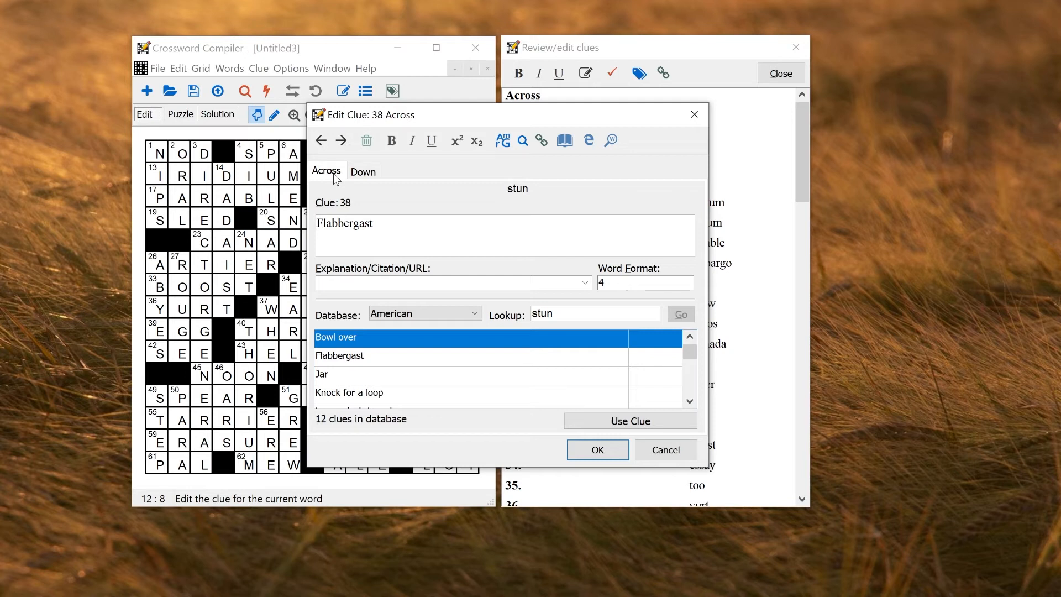
left_click(339, 141)
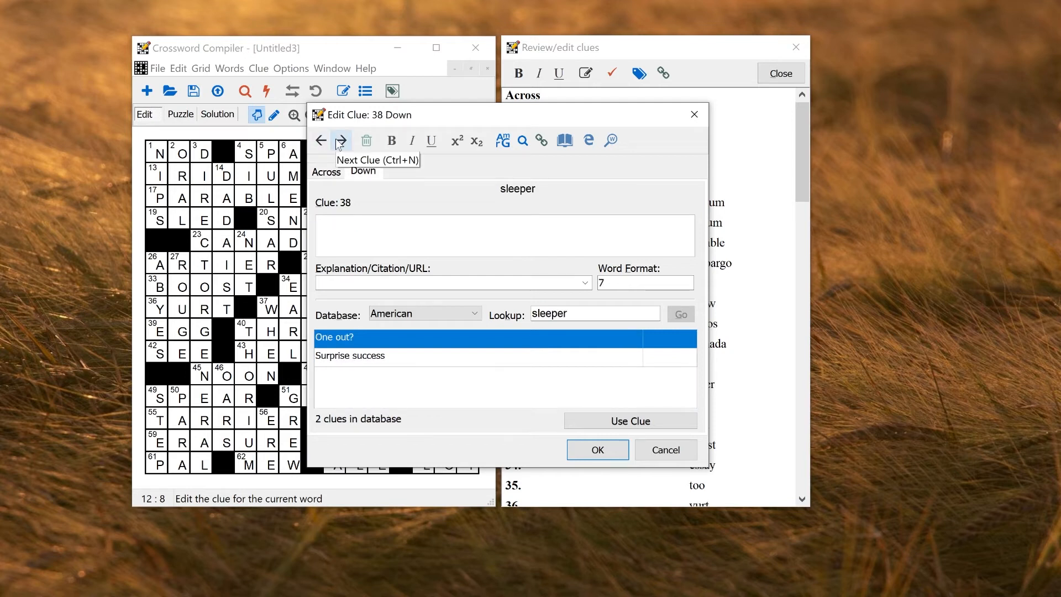
left_click(339, 141)
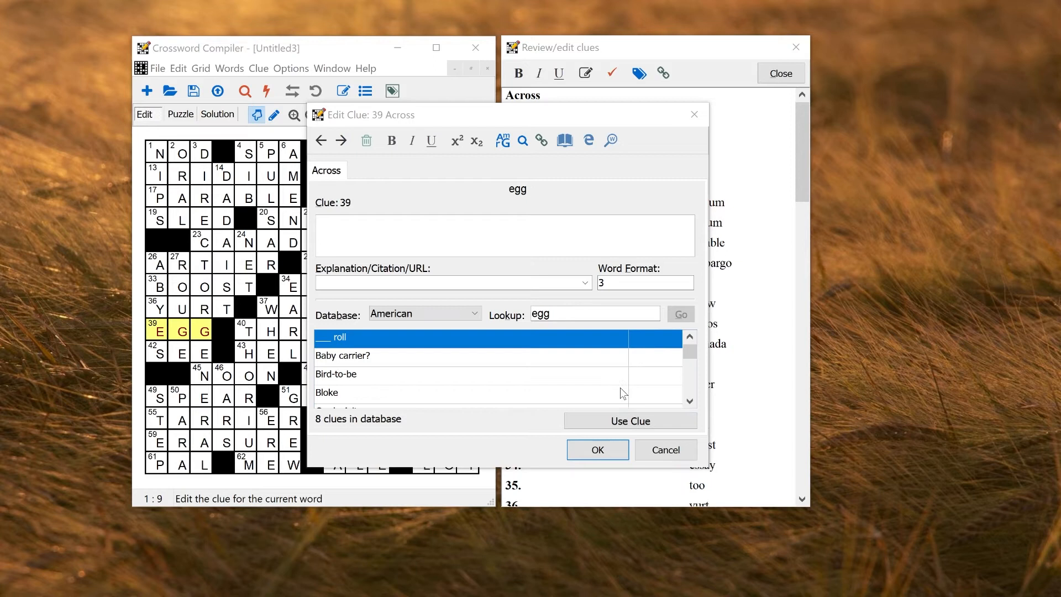
left_click(624, 457)
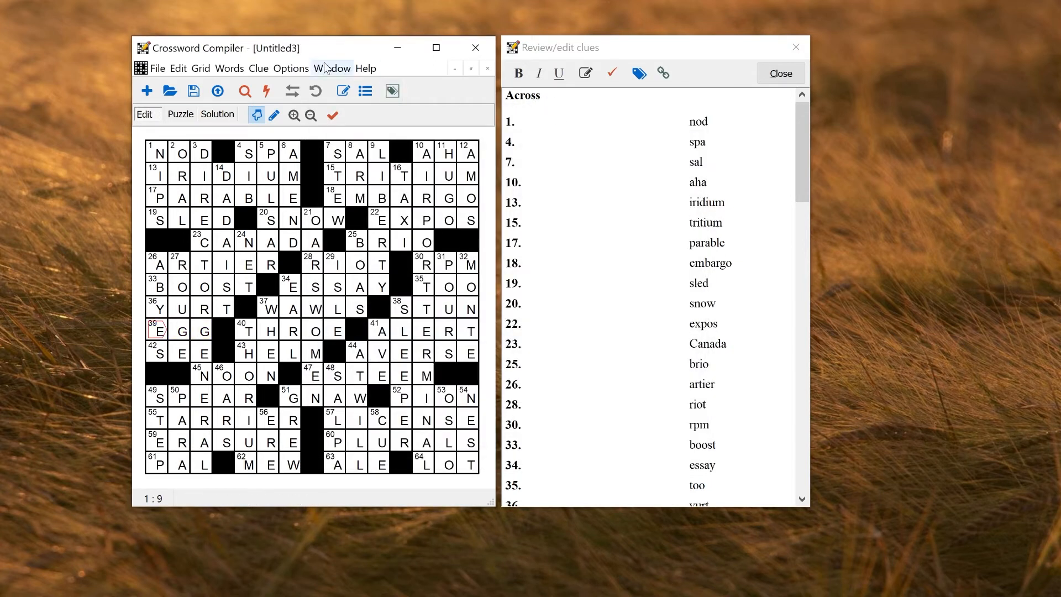
Step: Fill in the puzzle's clues automatically from the American clue database
left_click(260, 70)
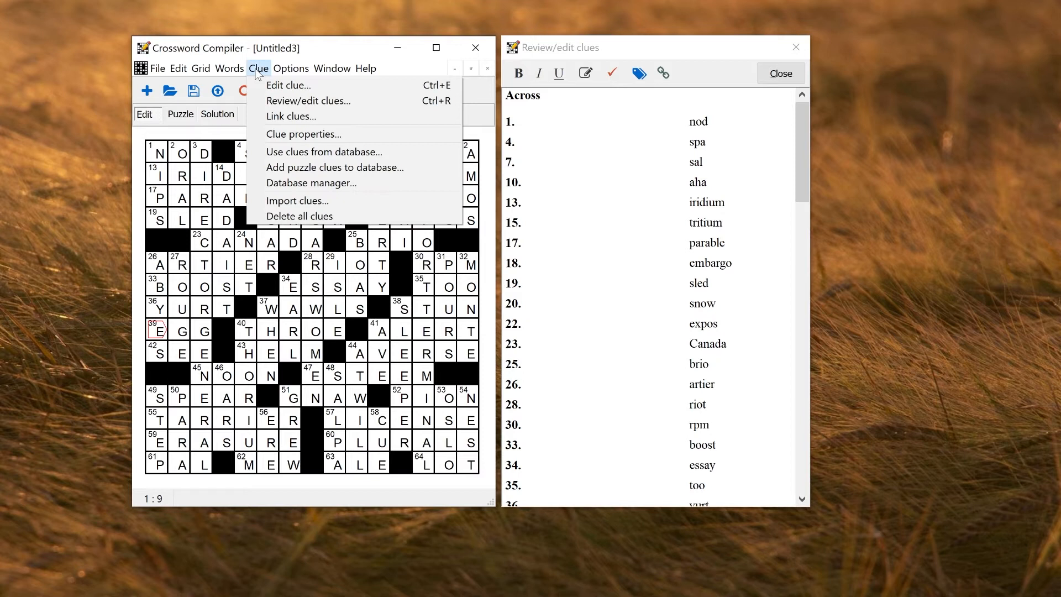
left_click(294, 152)
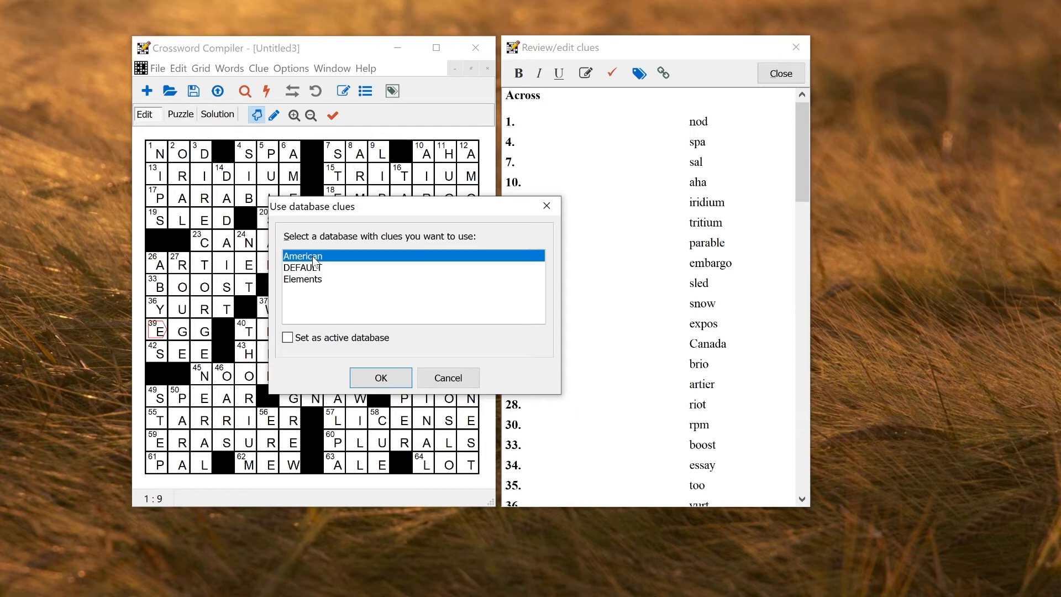
left_click(381, 377)
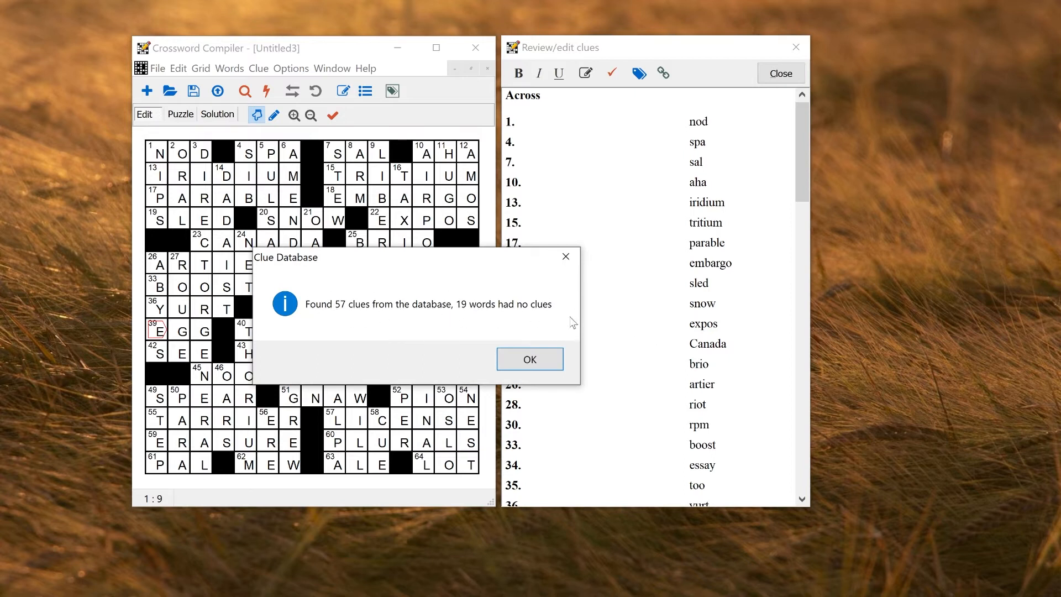
left_click(530, 360)
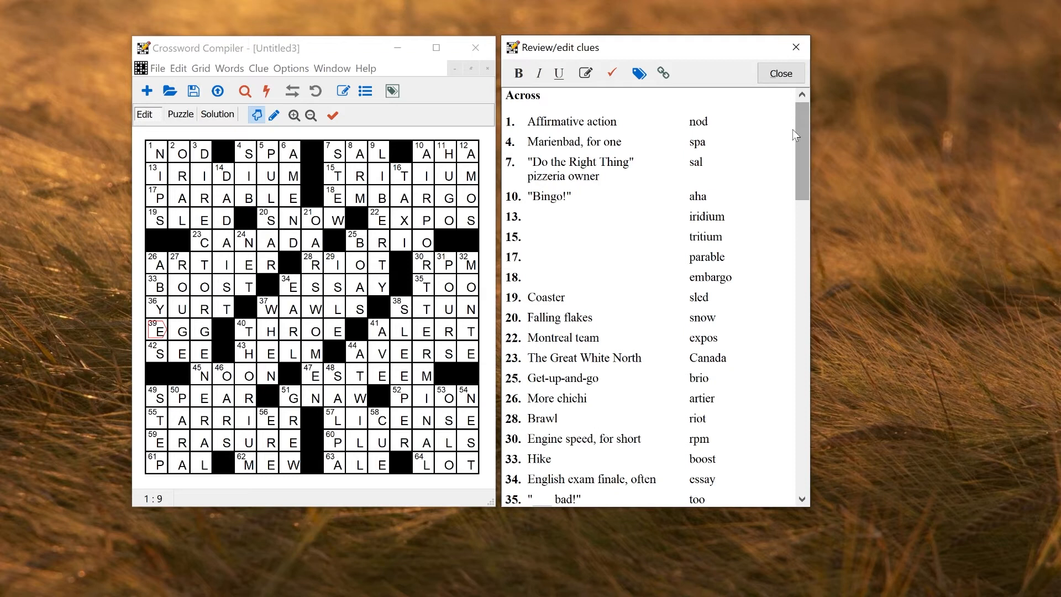
Step: Review the clue list and view the clue of 23 Across in the clue editor without changing it
mouse_move(802, 130)
left_mouse_down()
mouse_move(784, 364)
mouse_move(771, 399)
mouse_move(791, 127)
left_mouse_up()
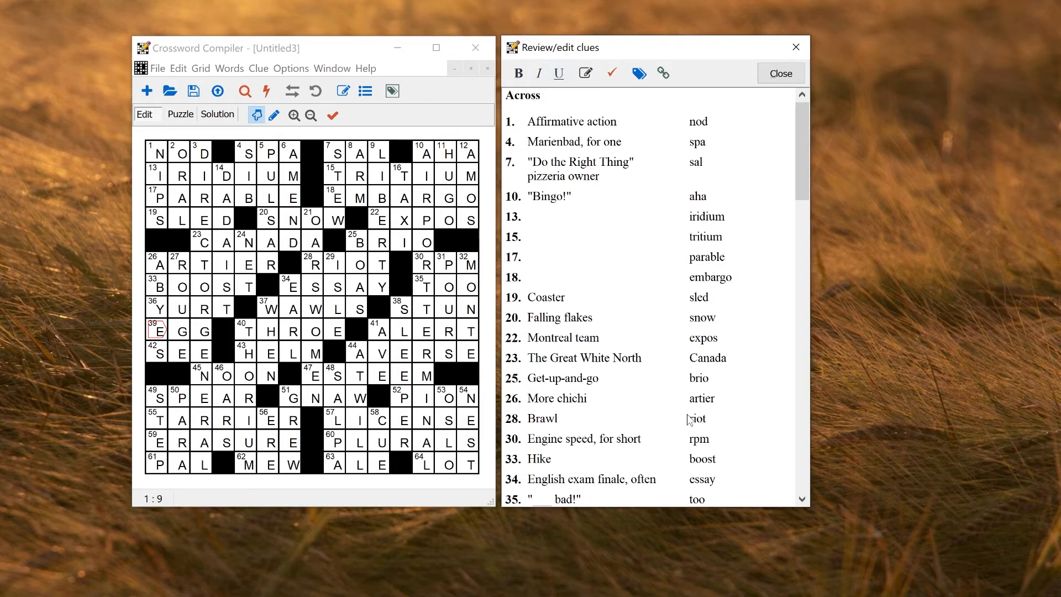
double_click(702, 364)
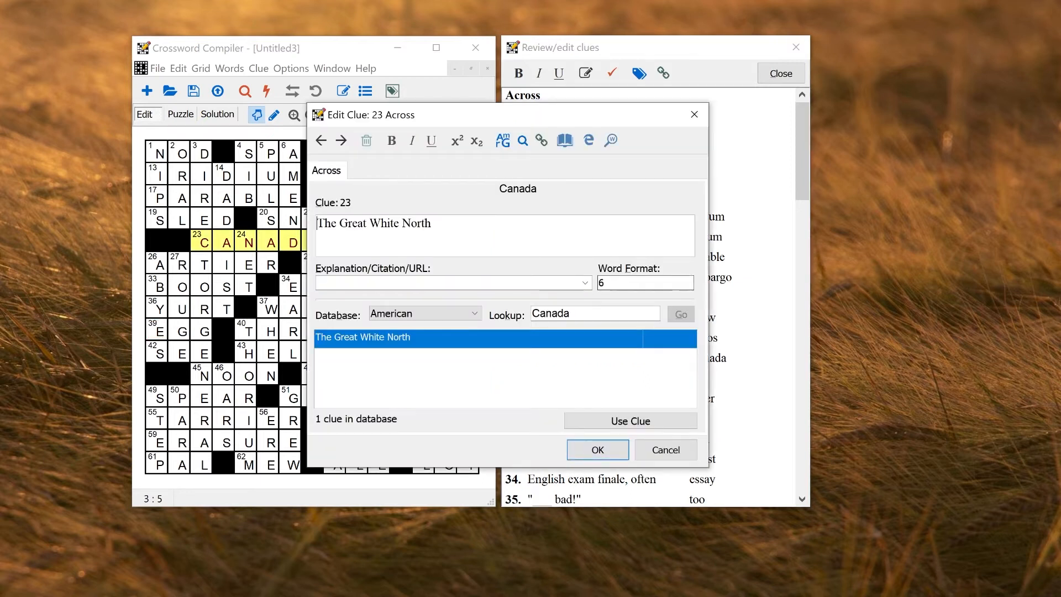
left_click(698, 116)
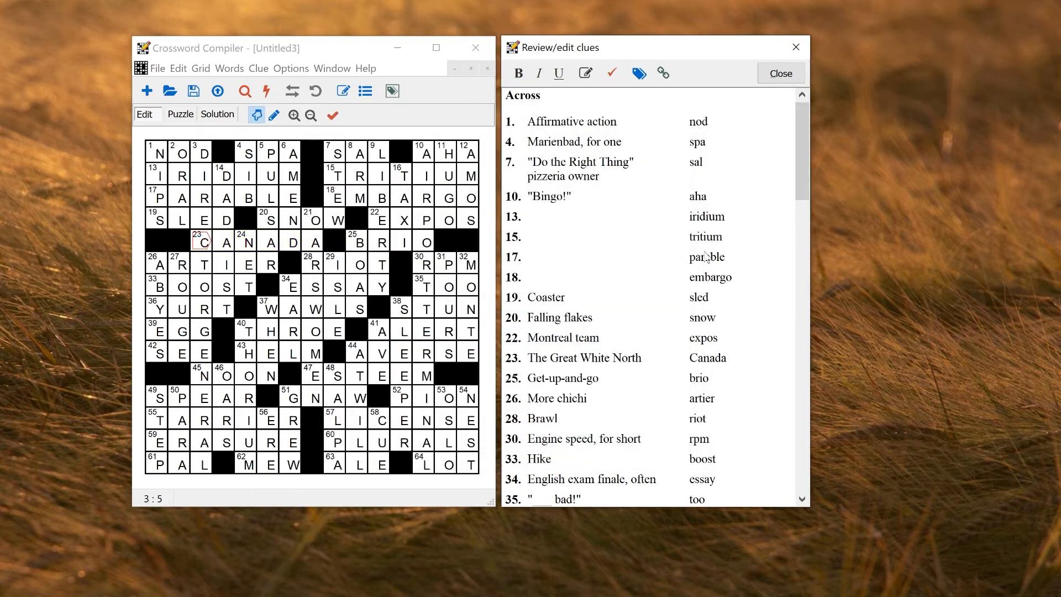
Step: Change the 23 Across answer in the clue list to lower case, and capitalize it again
right_click(705, 360)
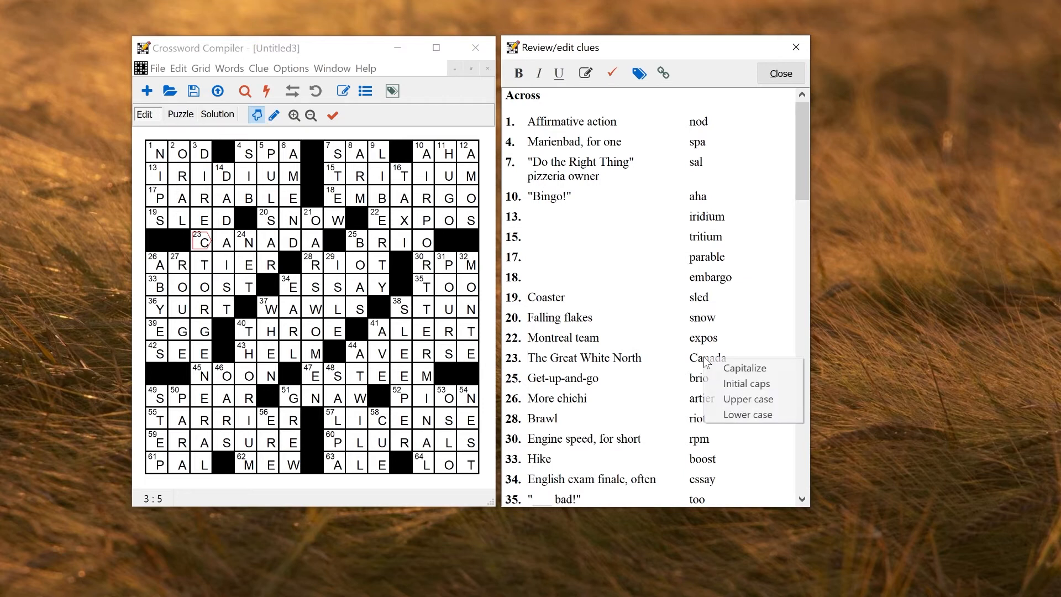
left_click(731, 419)
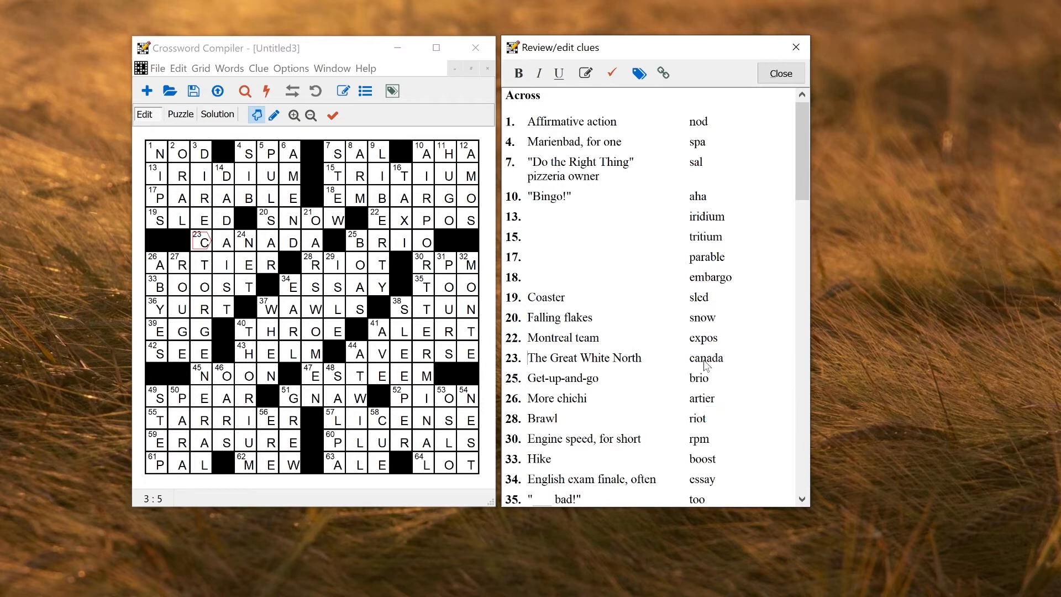
right_click(705, 360)
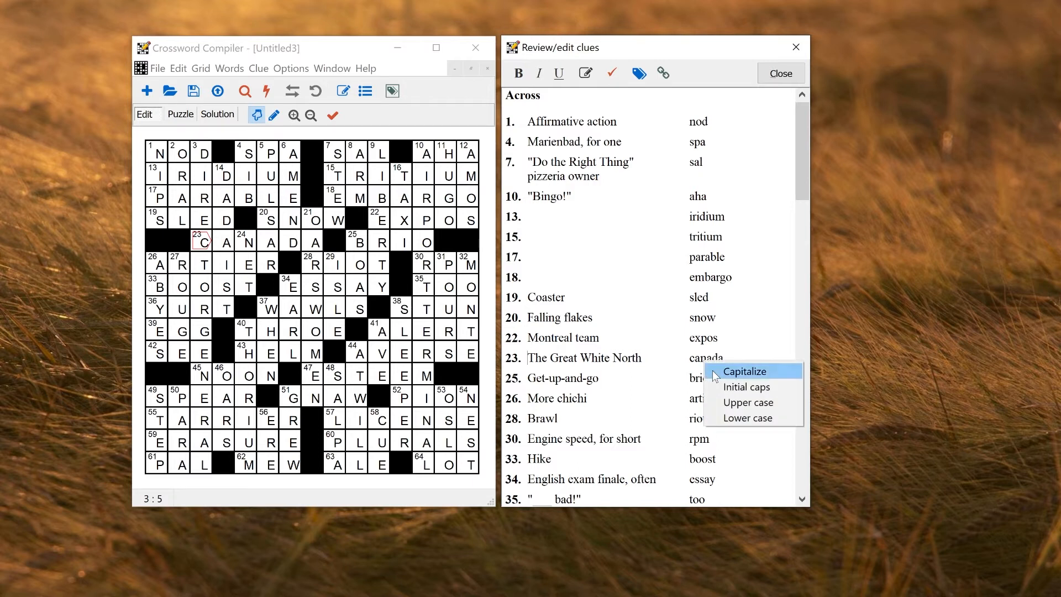
left_click(715, 376)
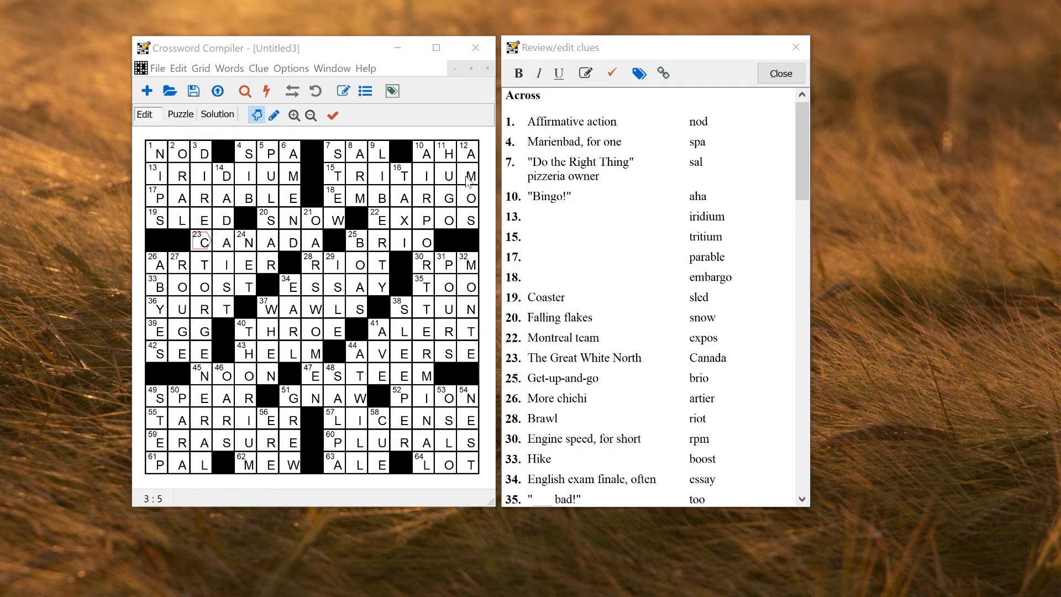
Step: Remove the period after the clue numbers in the clue properties and apply the change to the clue list
left_click(259, 68)
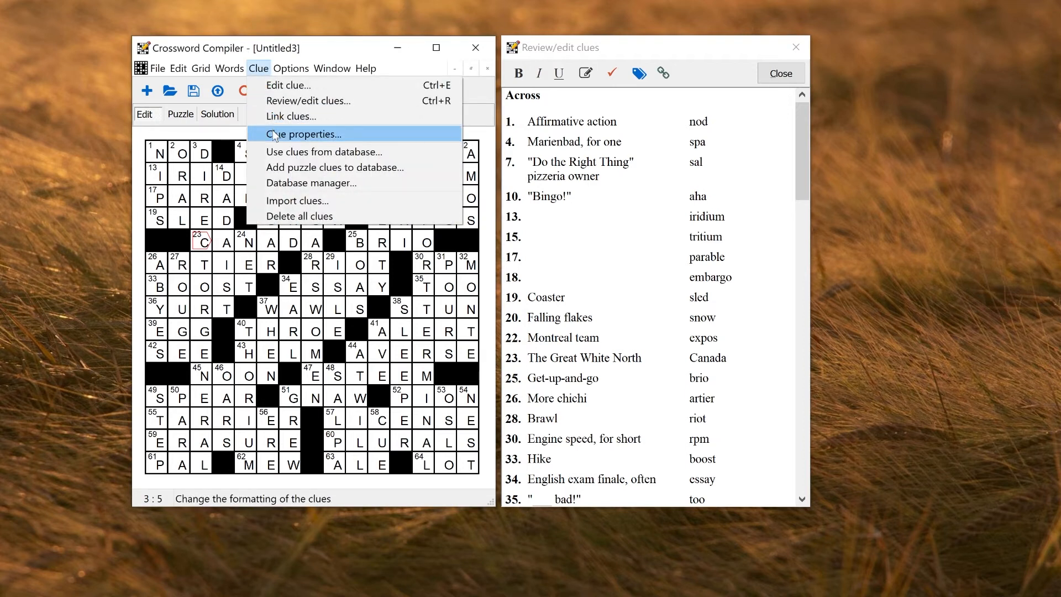
left_click(670, 56)
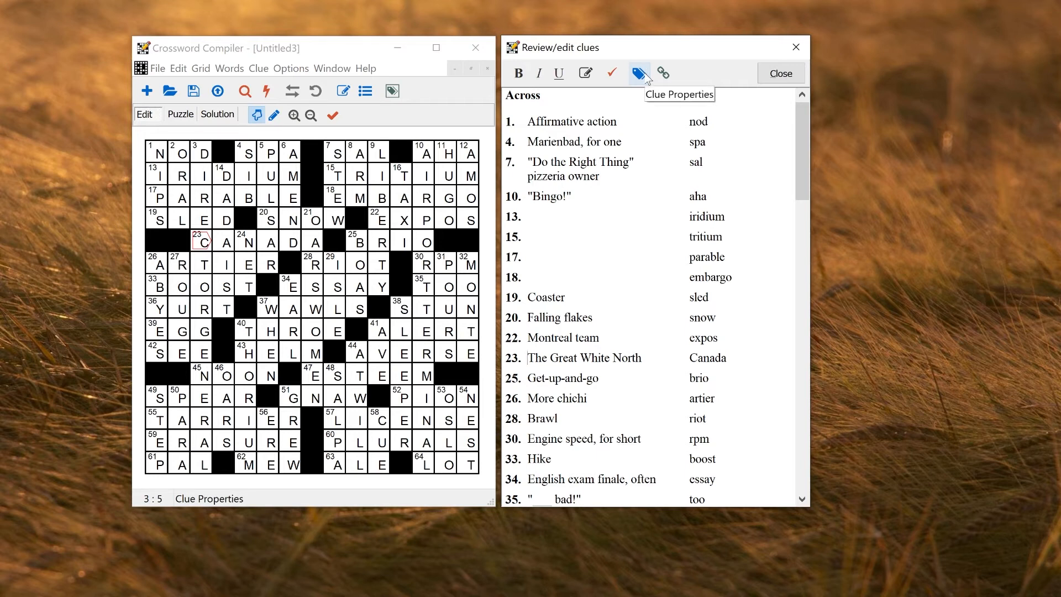
left_click(645, 78)
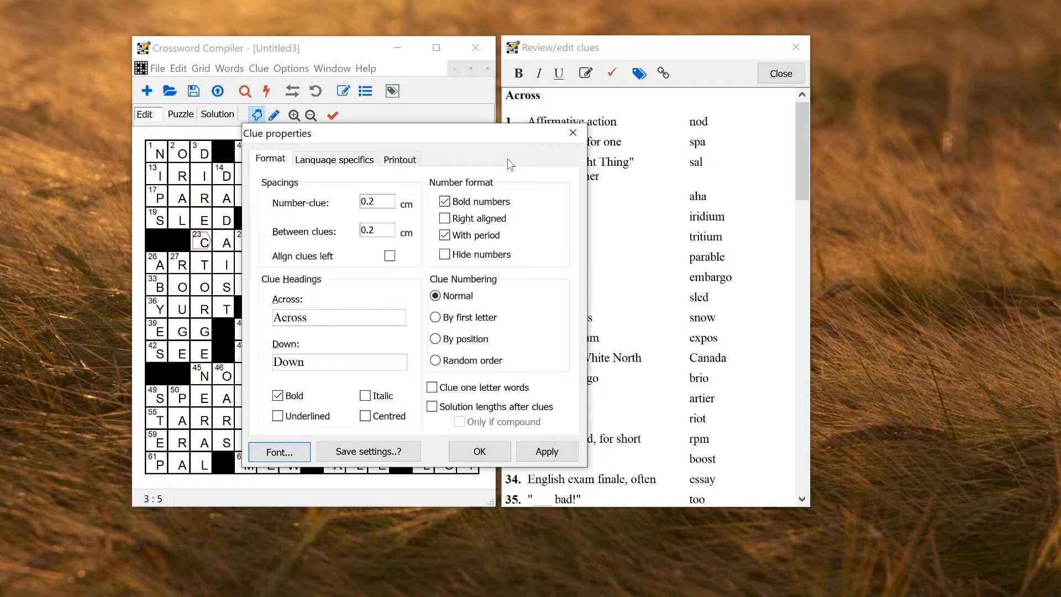
left_click_drag(510, 138, 452, 129)
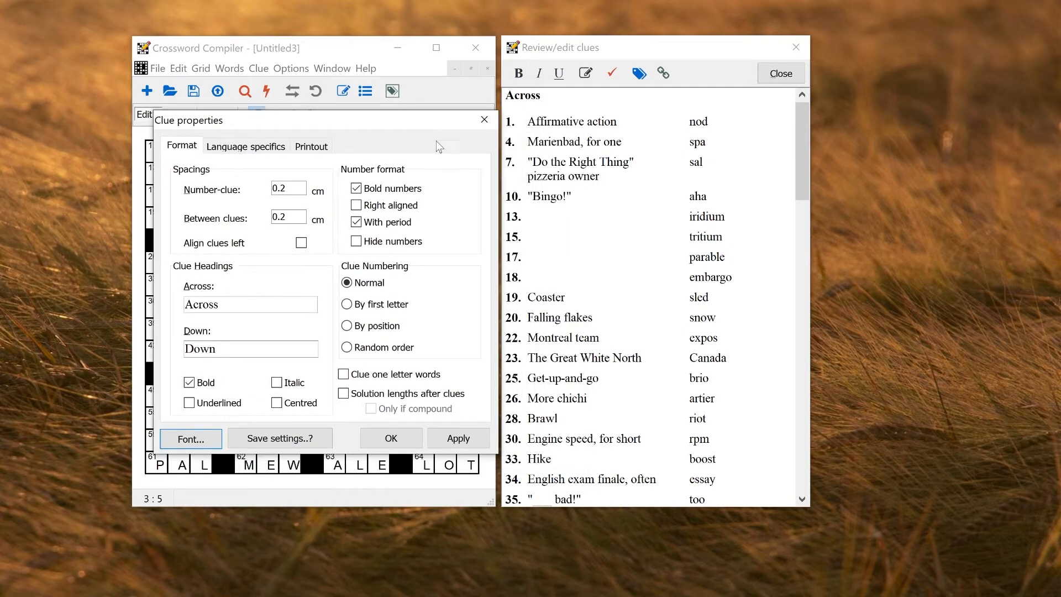
left_click(365, 223)
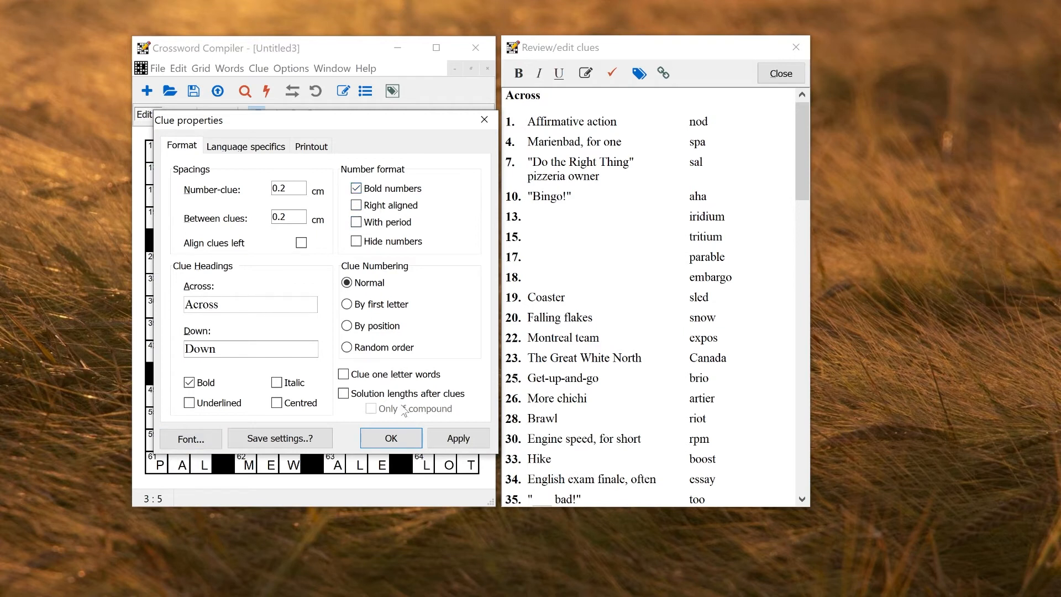
left_click(476, 439)
left_click(476, 438)
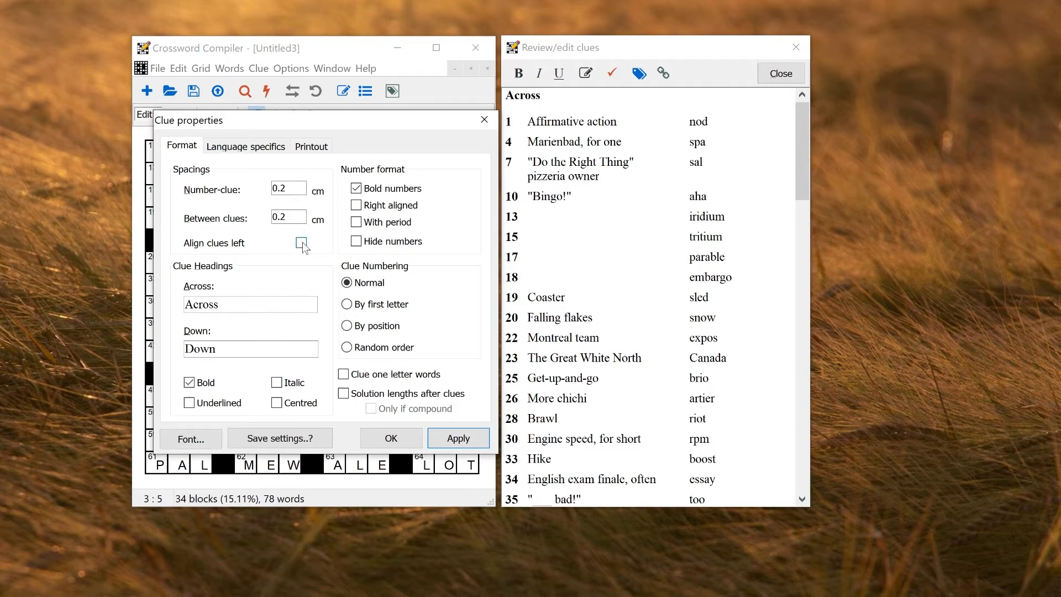
Step: Look through the language-specific and printout settings of the clue properties, and close them
left_click(276, 150)
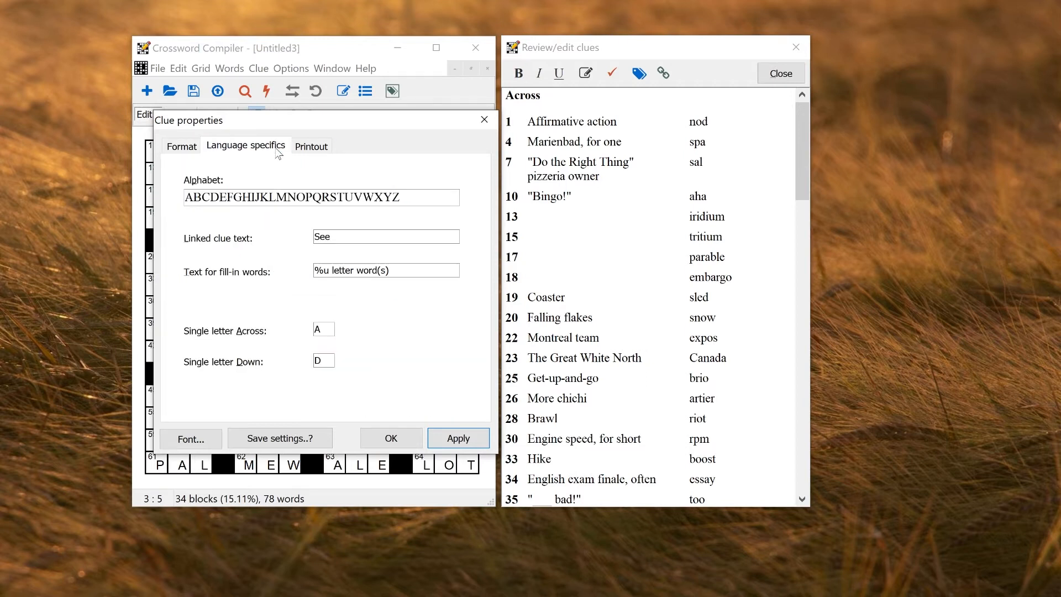
left_click(308, 149)
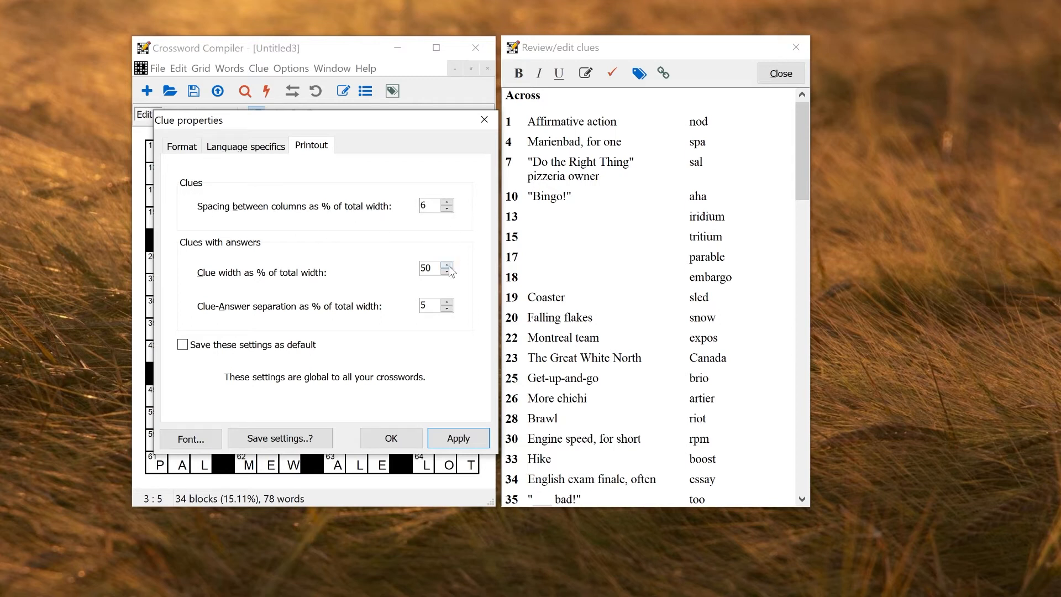
left_click(391, 439)
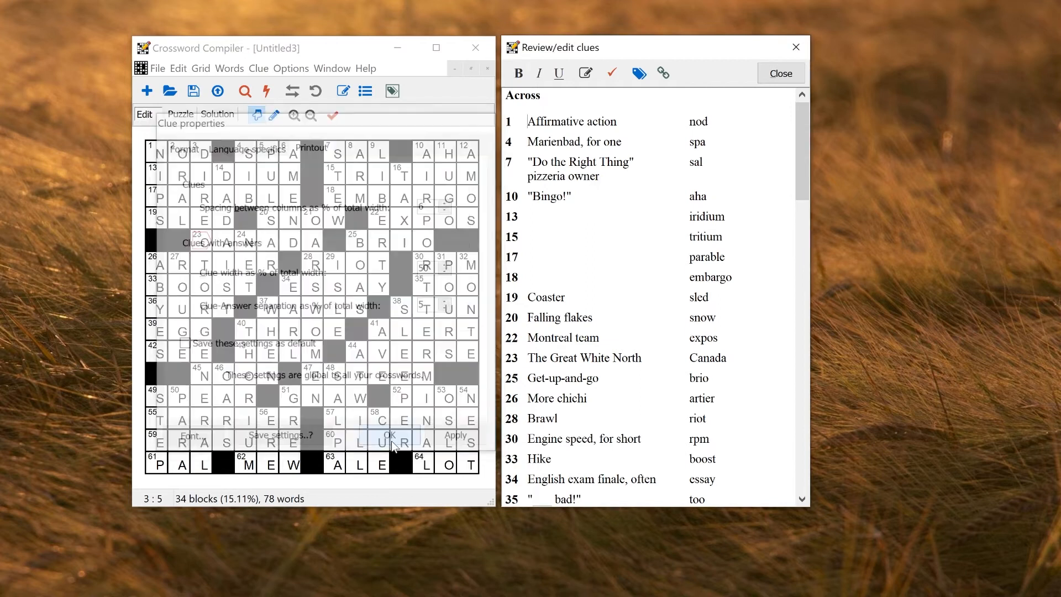
Step: Preview the printable worksheet of puzzle and clues, view its Export PDF options, and close the worksheet settings
left_click(158, 68)
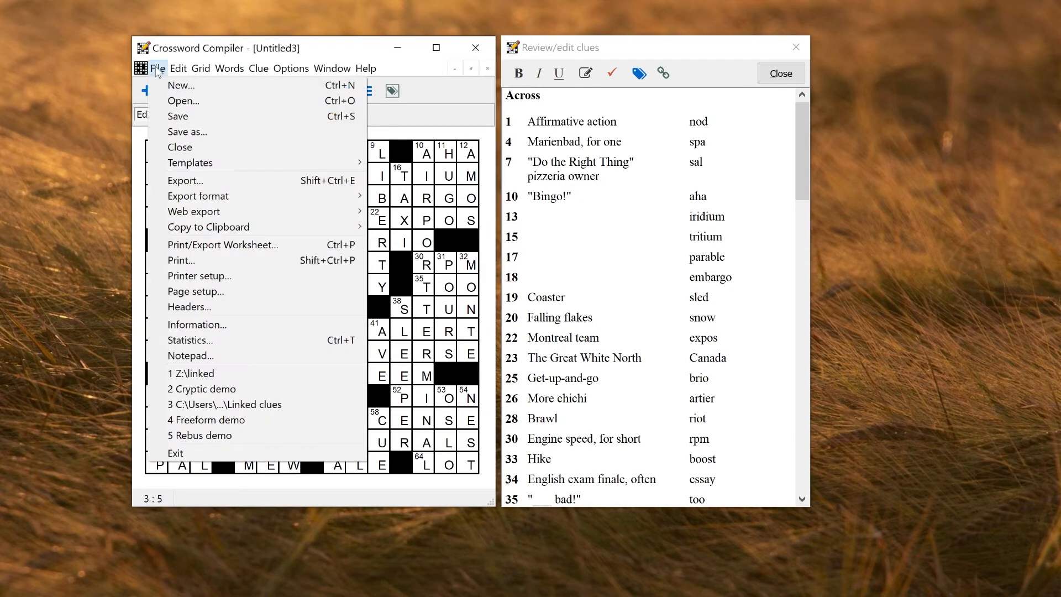
left_click(184, 244)
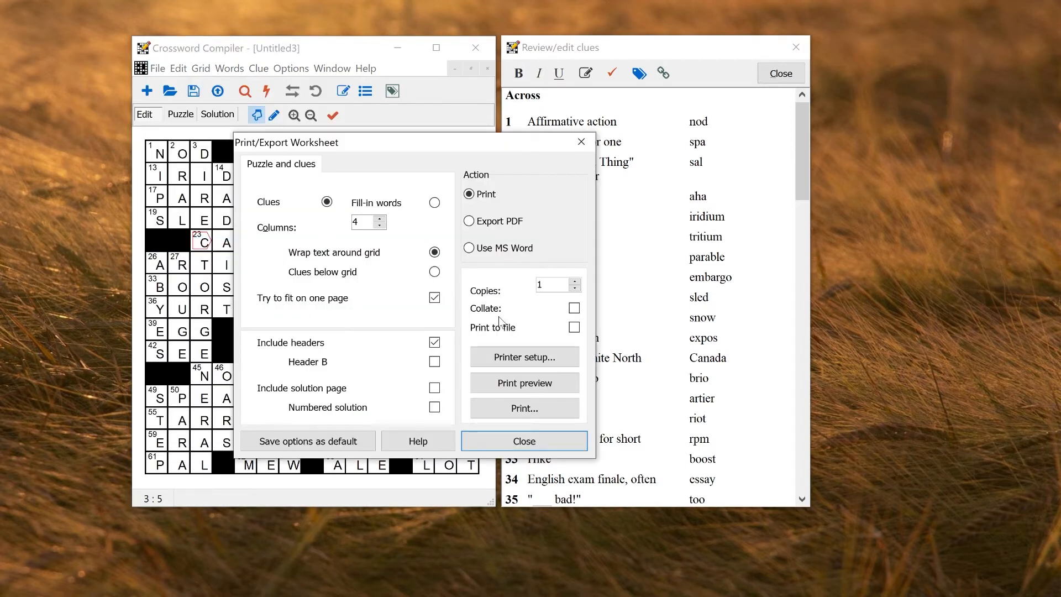
left_click(510, 386)
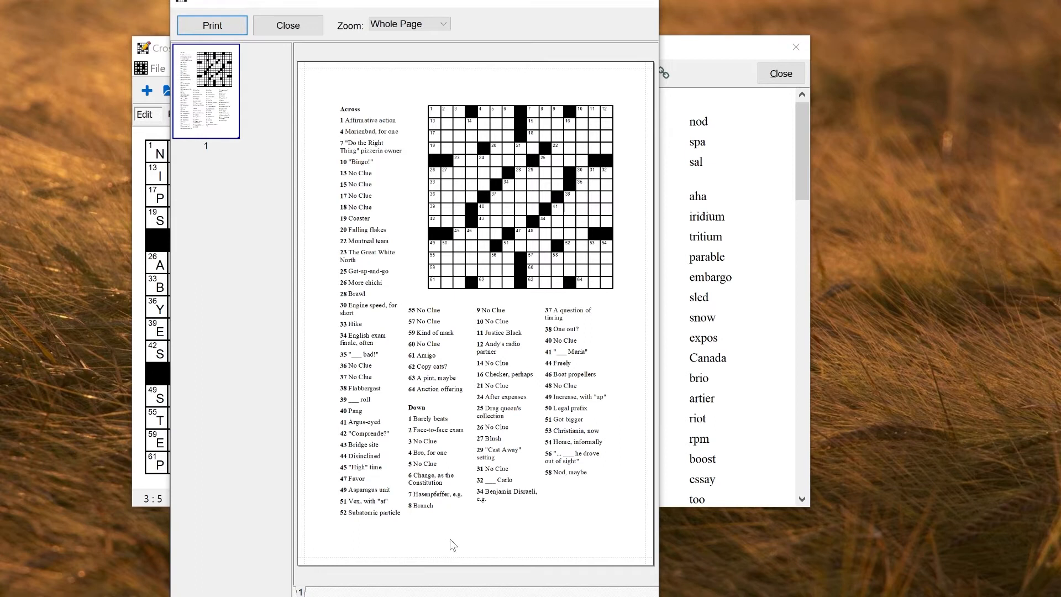
left_click(645, 2)
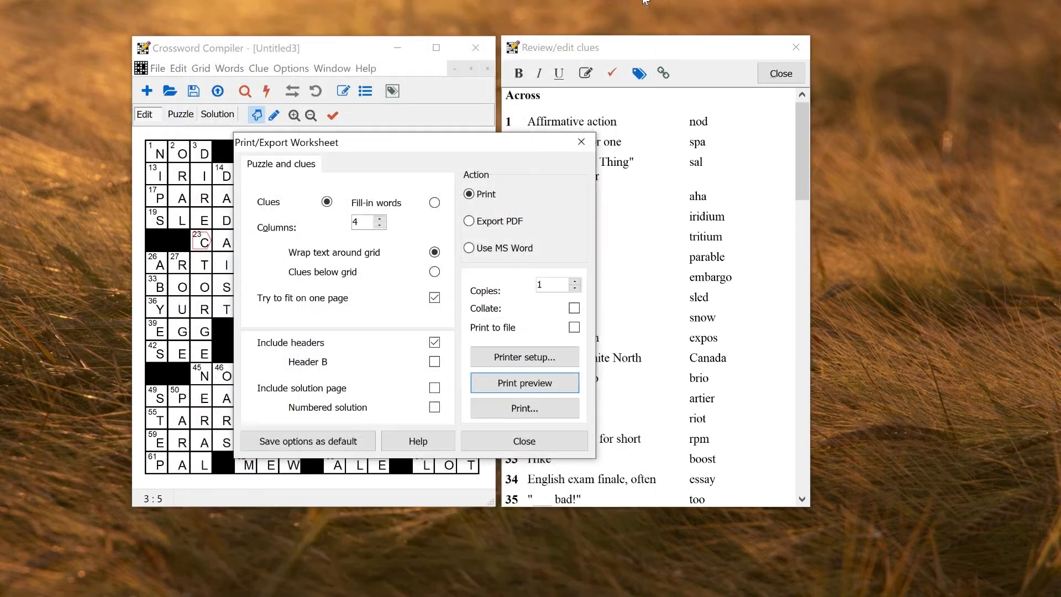
left_click(490, 224)
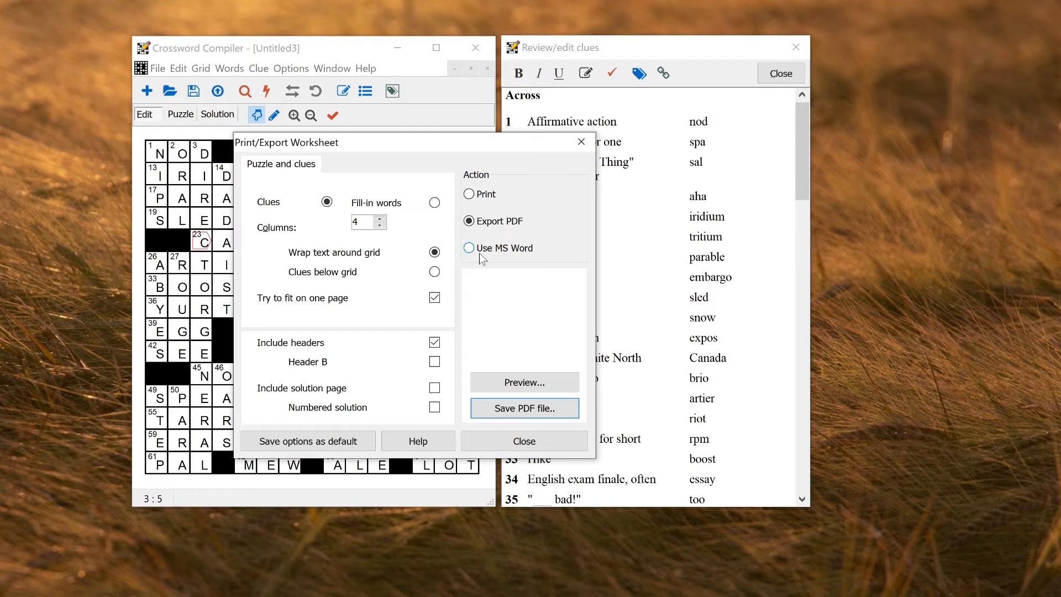
left_click(528, 442)
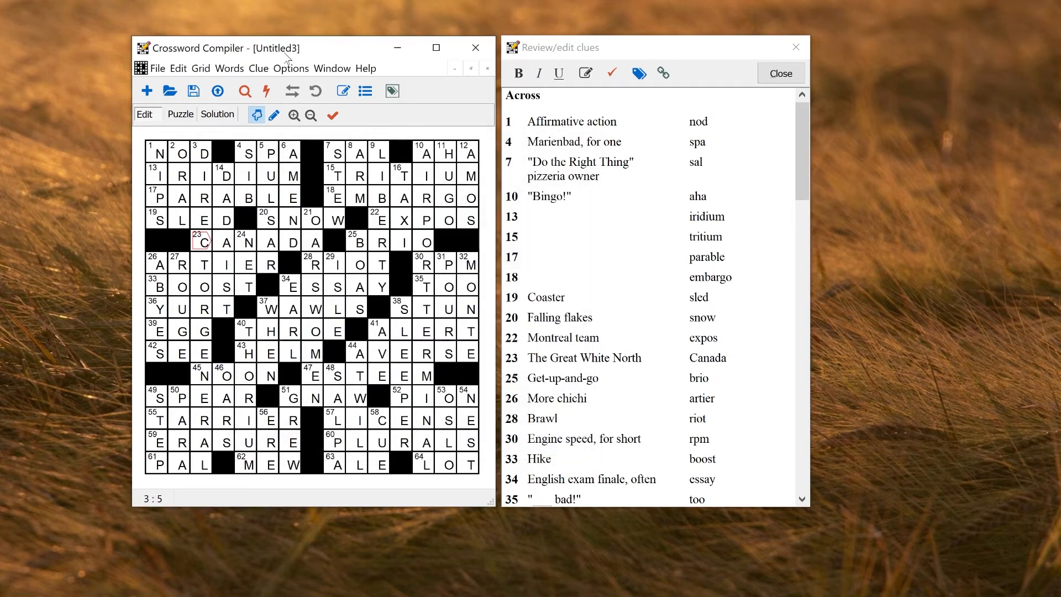
Step: Include answers with the clues in the standard printout and preview its first two pages
left_click(158, 71)
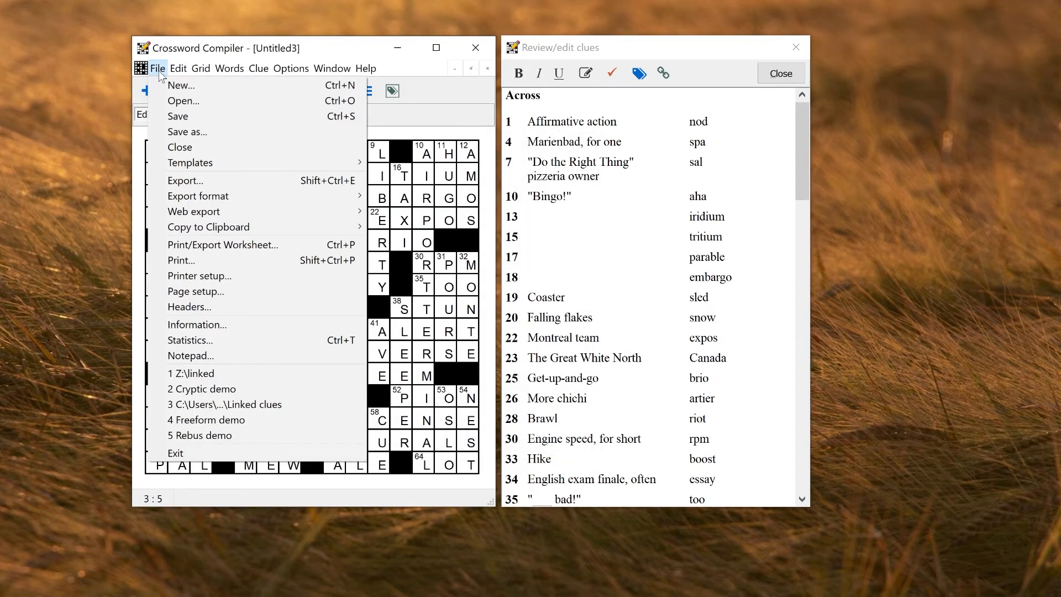
left_click(187, 257)
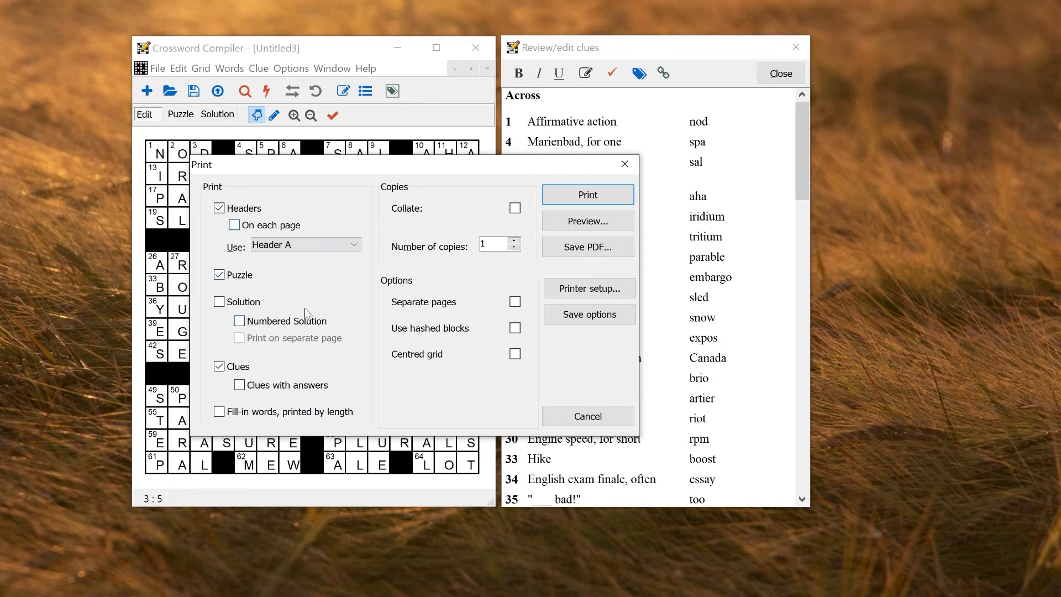
left_click(240, 387)
left_click(566, 220)
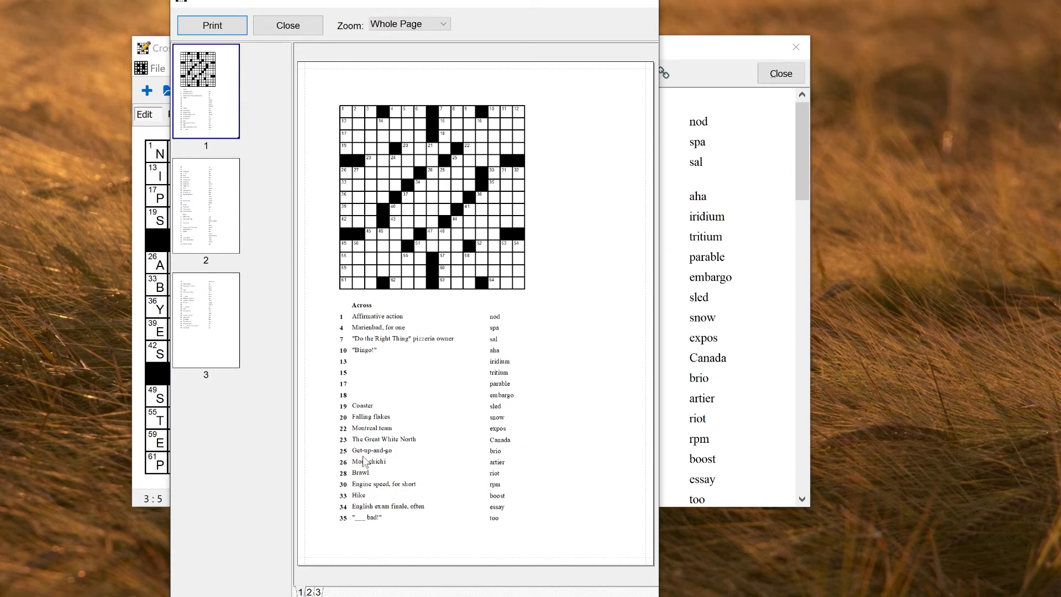
left_click(191, 190)
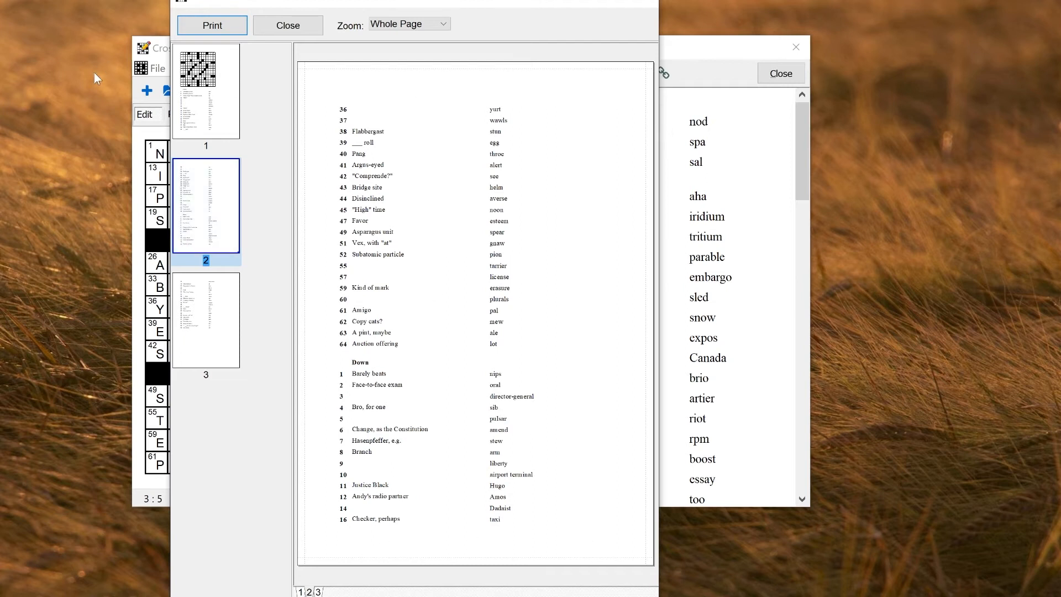
left_click(216, 97)
left_click(298, 29)
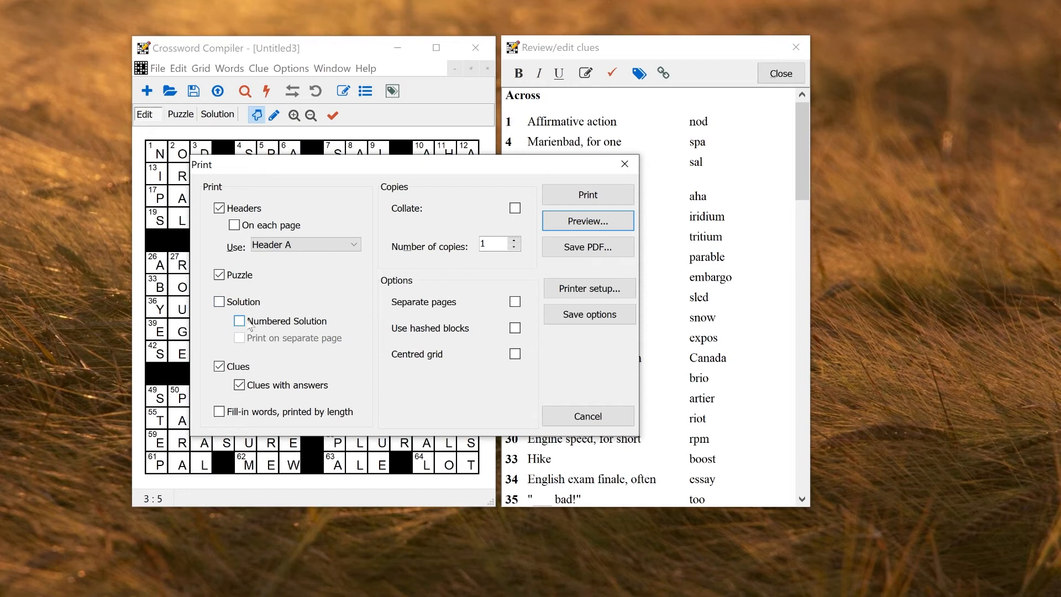
Step: Add the unnumbered solution on a separate page to the printout, preview that page, and close without printing
left_click(231, 305)
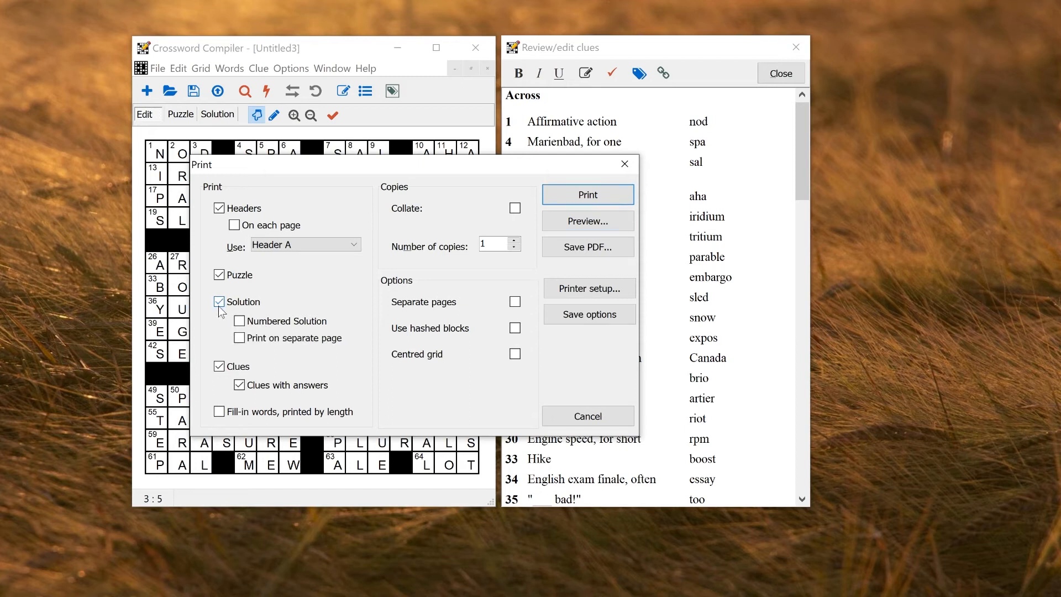
left_click(241, 326)
left_click(241, 326)
left_click(240, 339)
left_click(602, 221)
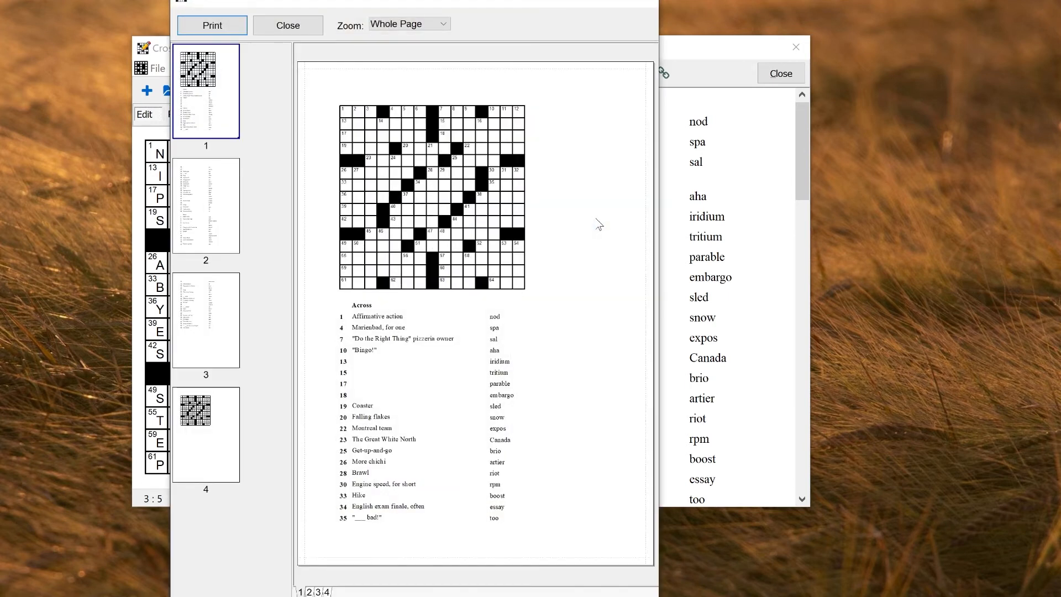
left_click(220, 412)
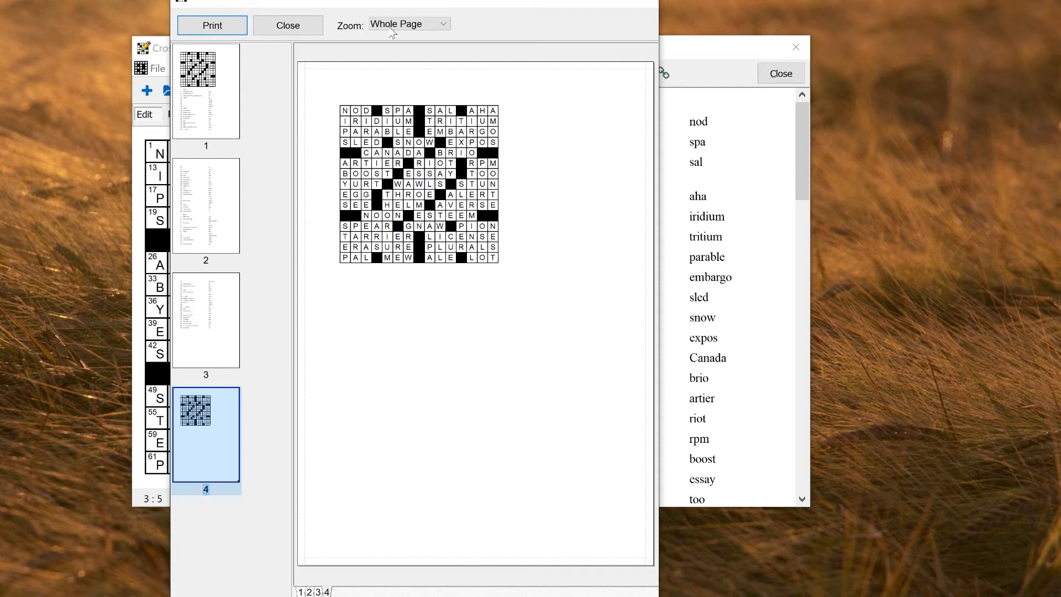
left_click(302, 23)
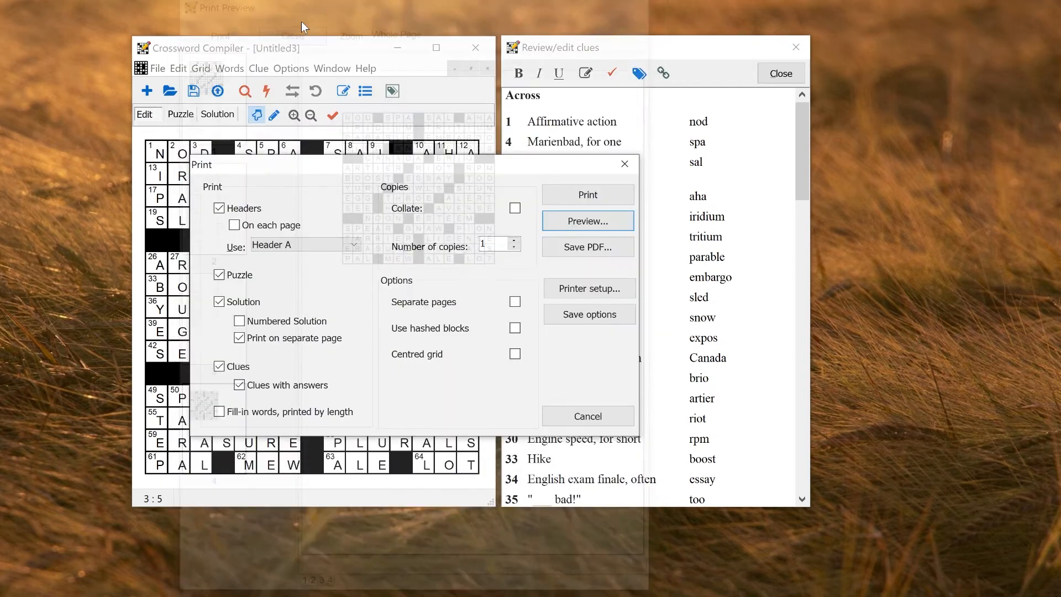
left_click(583, 420)
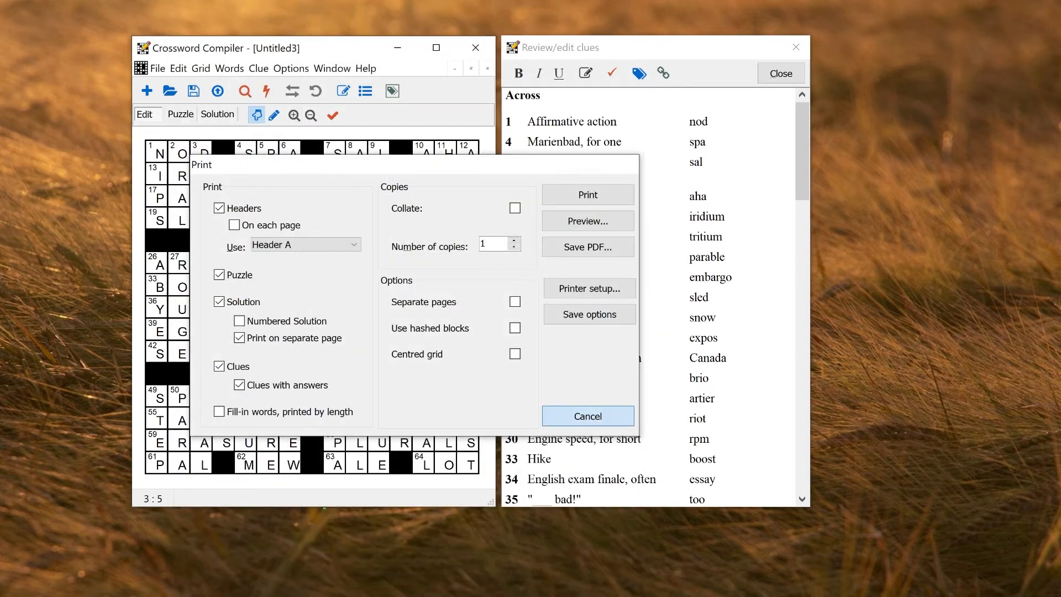
Step: Look through the Picture, PDF and Plain text options of the puzzle export, and close without exporting
left_click(158, 68)
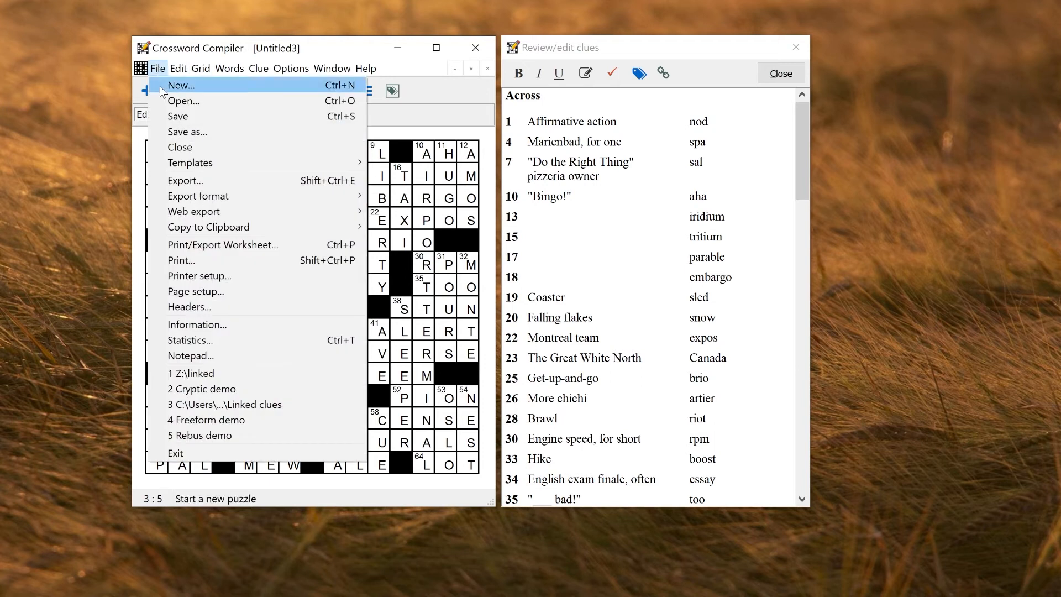
left_click(185, 182)
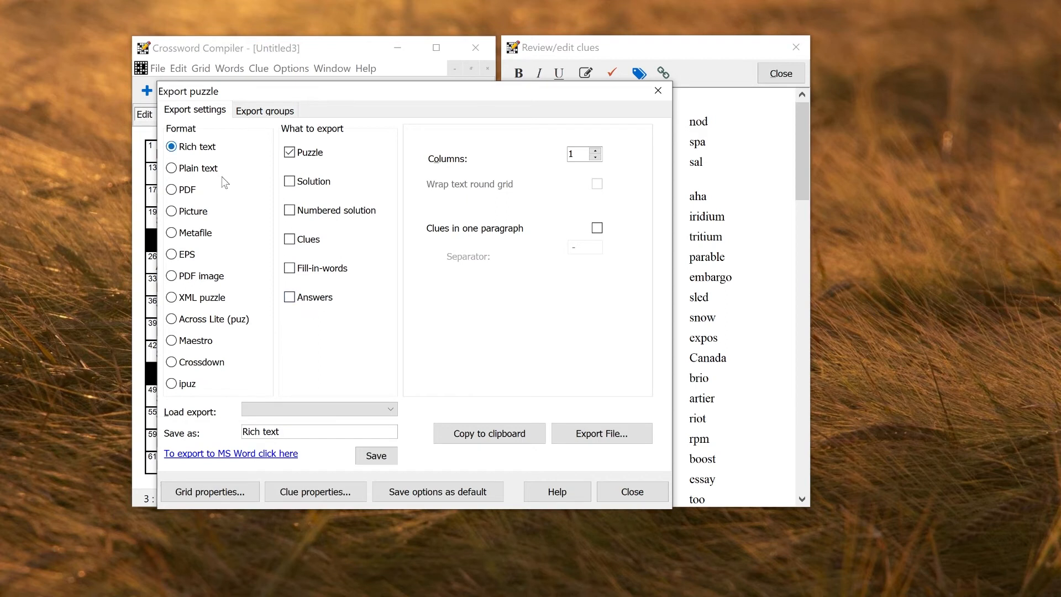
left_click(185, 212)
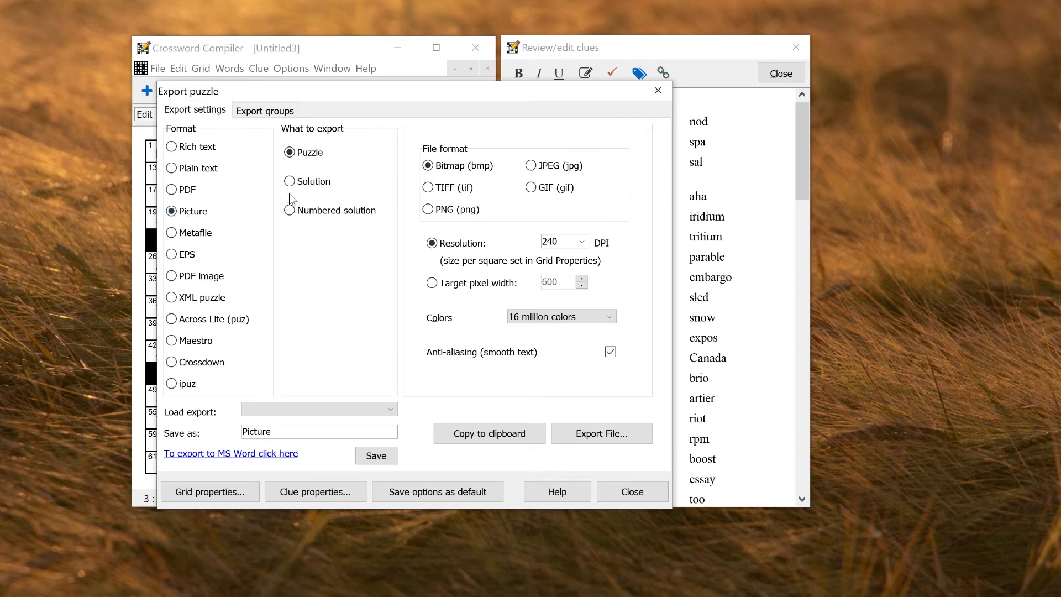
left_click(187, 196)
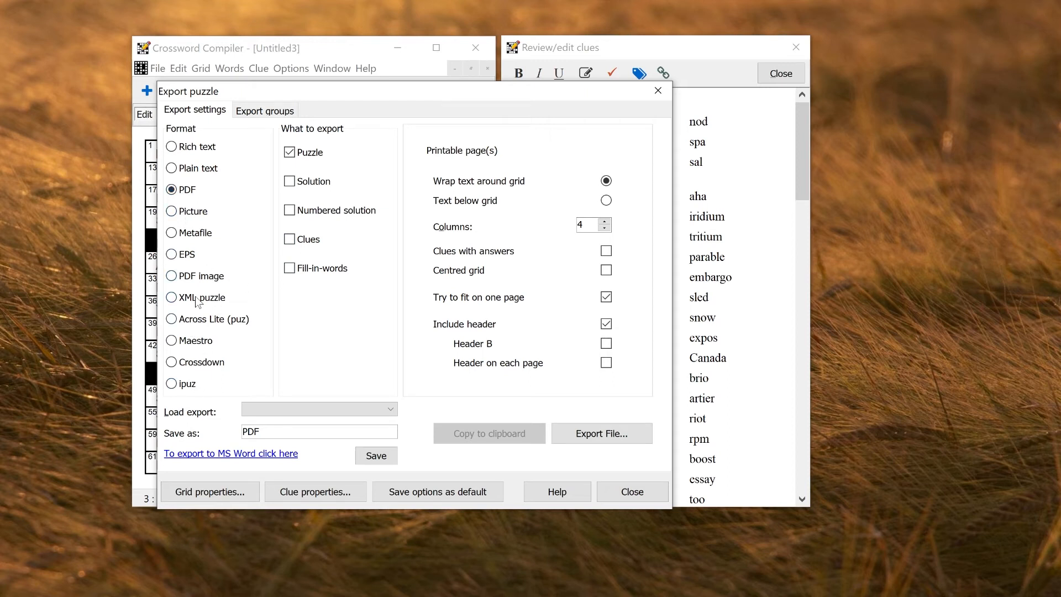
left_click(205, 170)
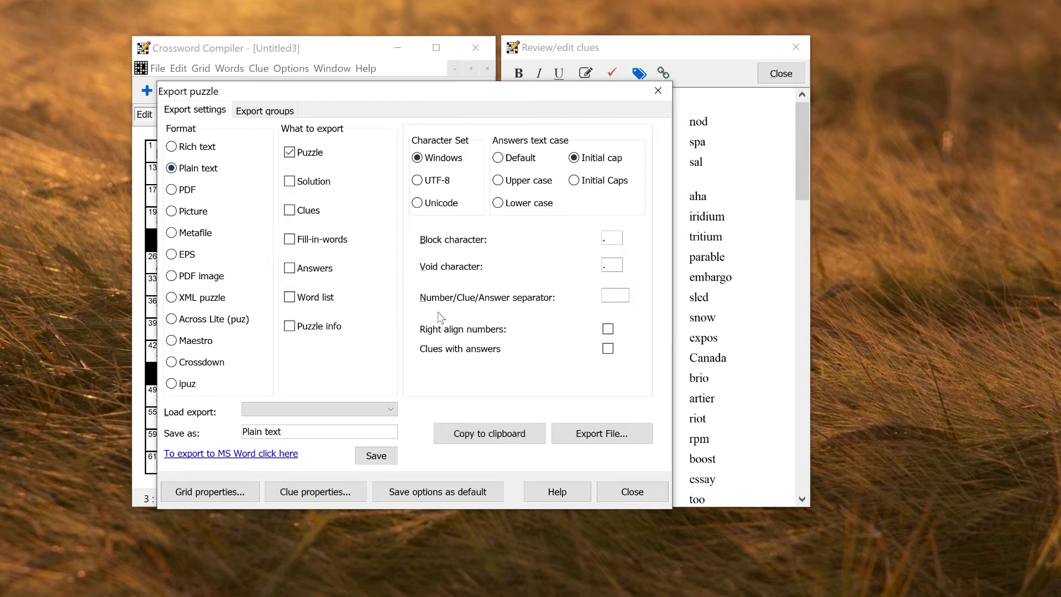
left_click(633, 493)
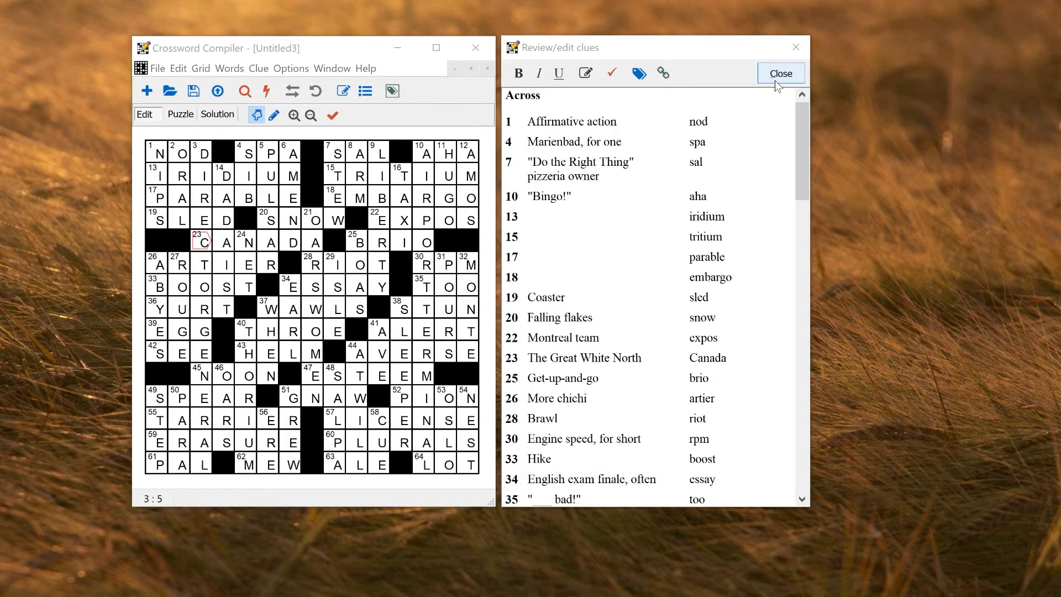
Step: Close the clue list and create a new 15 x 15 American puzzle with an empty grid for designing by hand
left_click(779, 74)
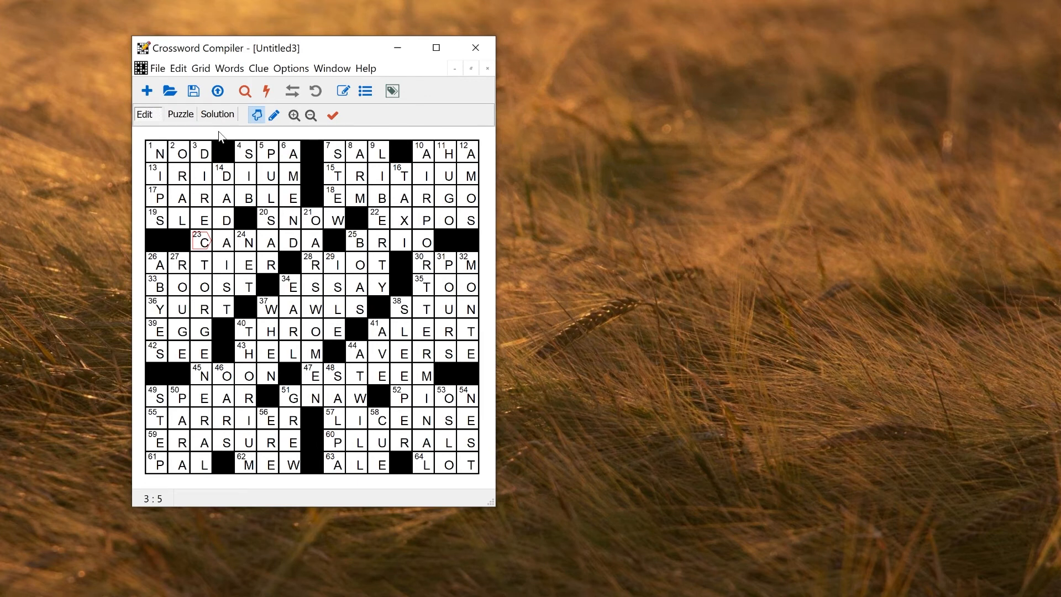
left_click(148, 96)
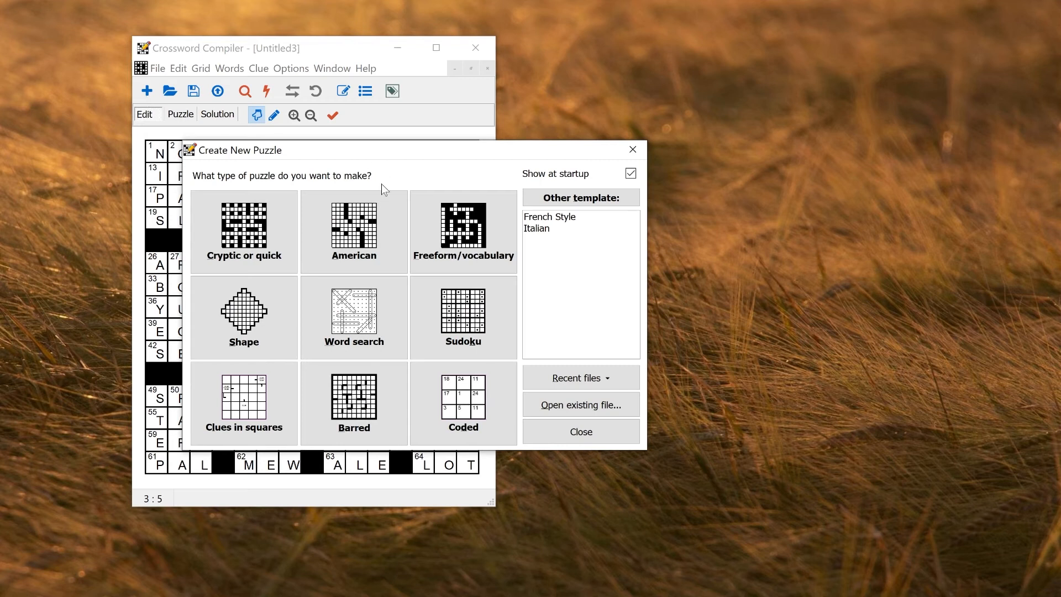
left_click(368, 229)
left_click(259, 302)
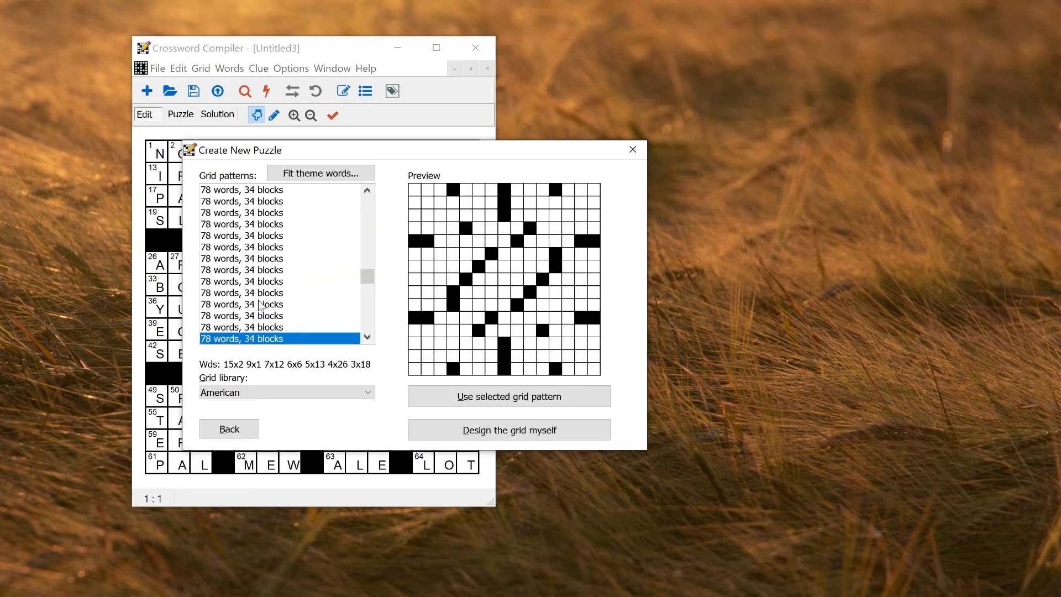
left_click(489, 433)
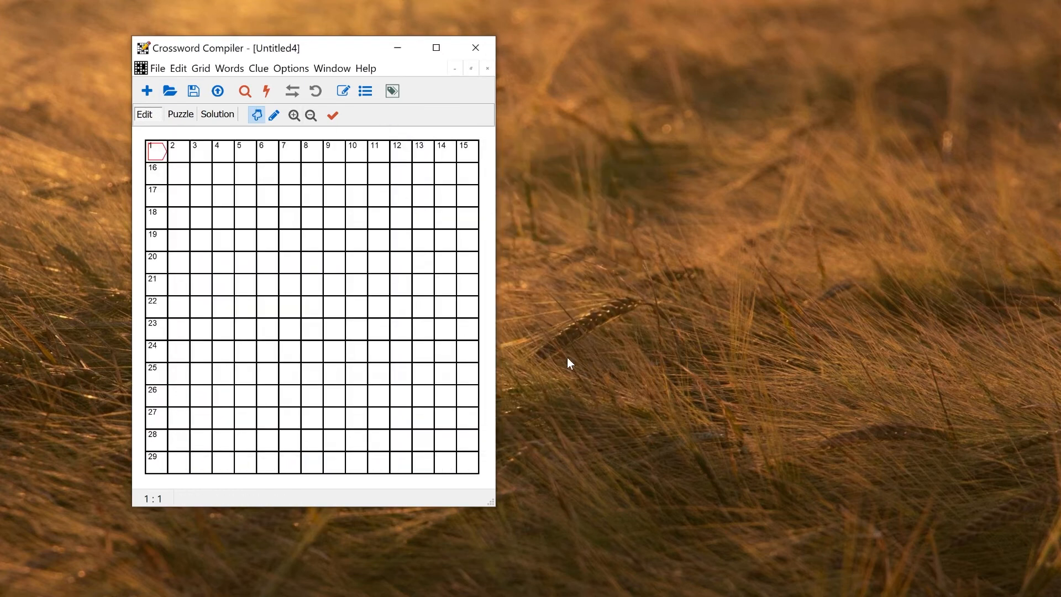
Step: Black out the eighth square of row 1, the sixth of row 3 and the first two squares of row 6
left_click(314, 157)
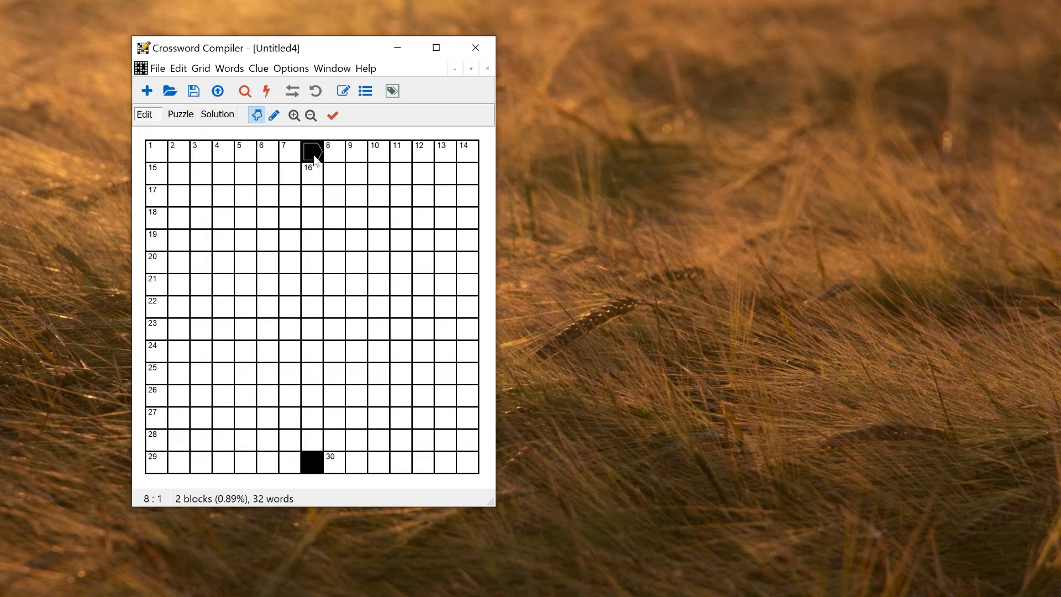
left_click(275, 205)
key("period")
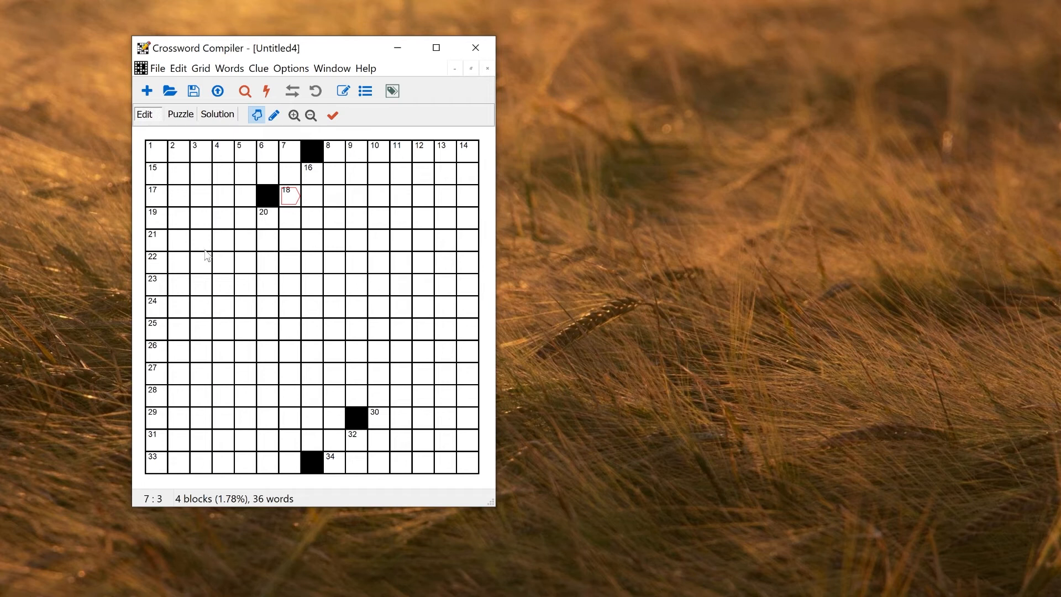
left_click(158, 262)
key("period")
left_click(175, 264)
key("period")
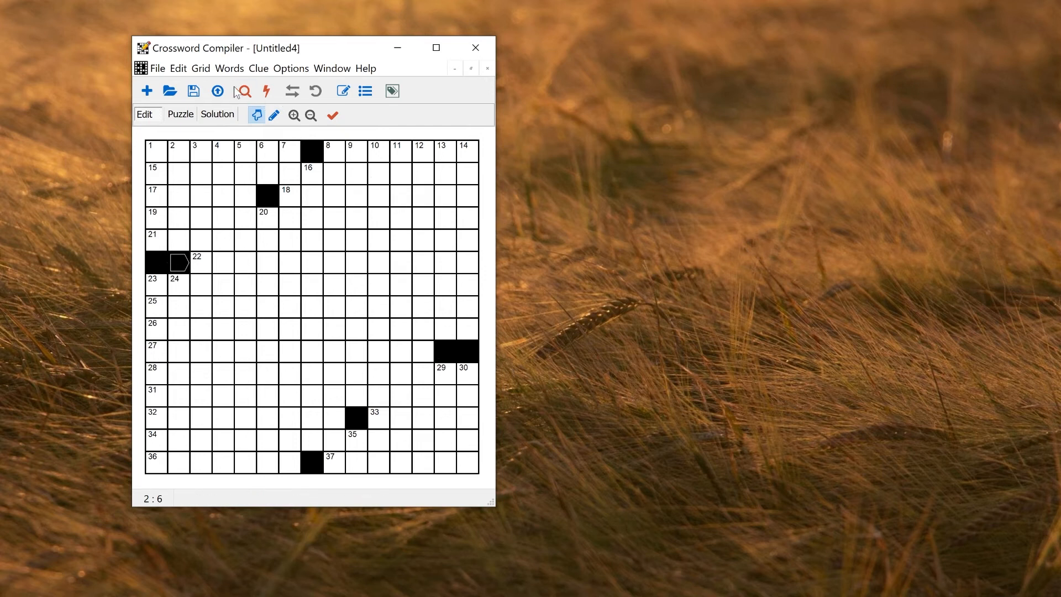
Step: Set the grid symmetry to Dual and black out column 3 of row 3, column 4 of row 8 and column 6 of row 6
left_click(198, 68)
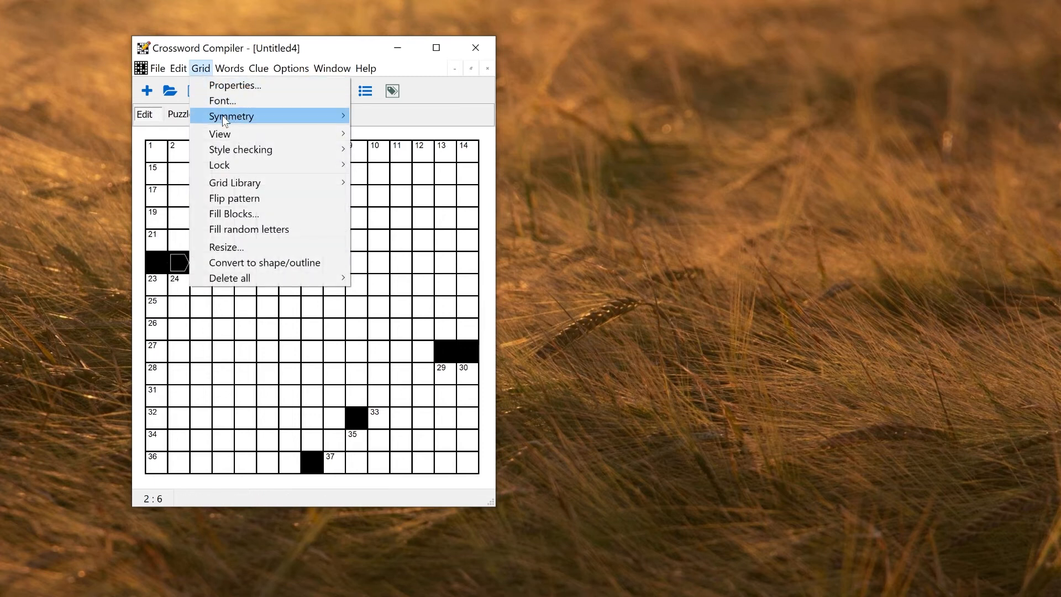
mouse_move(225, 120)
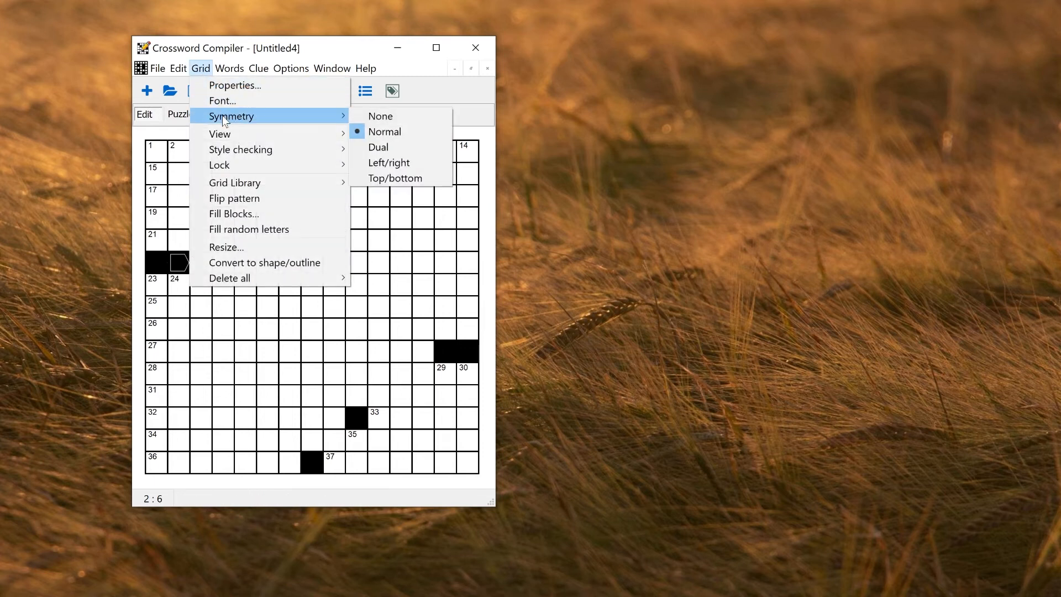
left_click(407, 147)
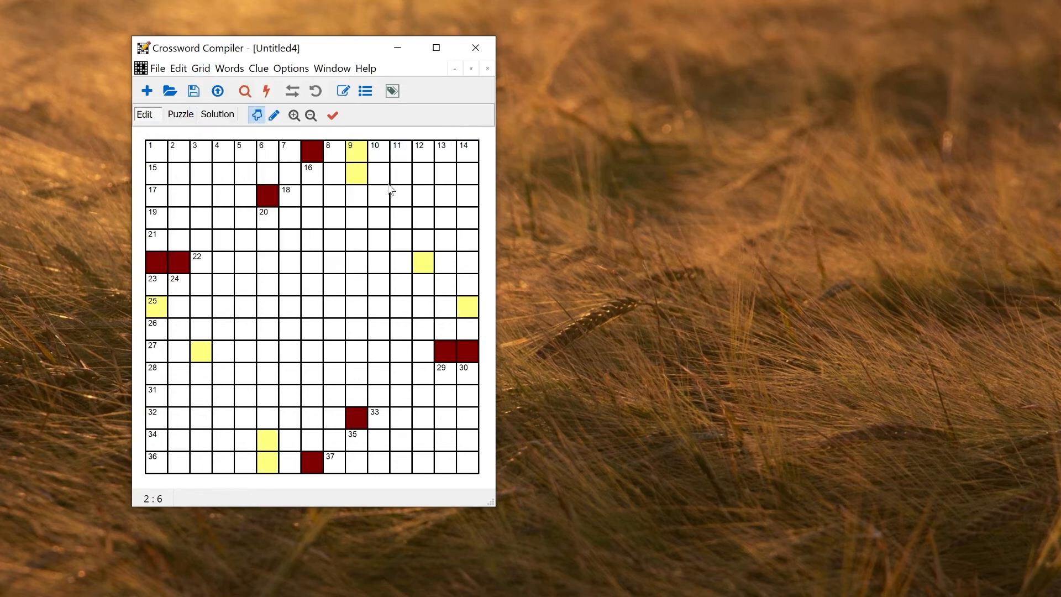
left_click(202, 194)
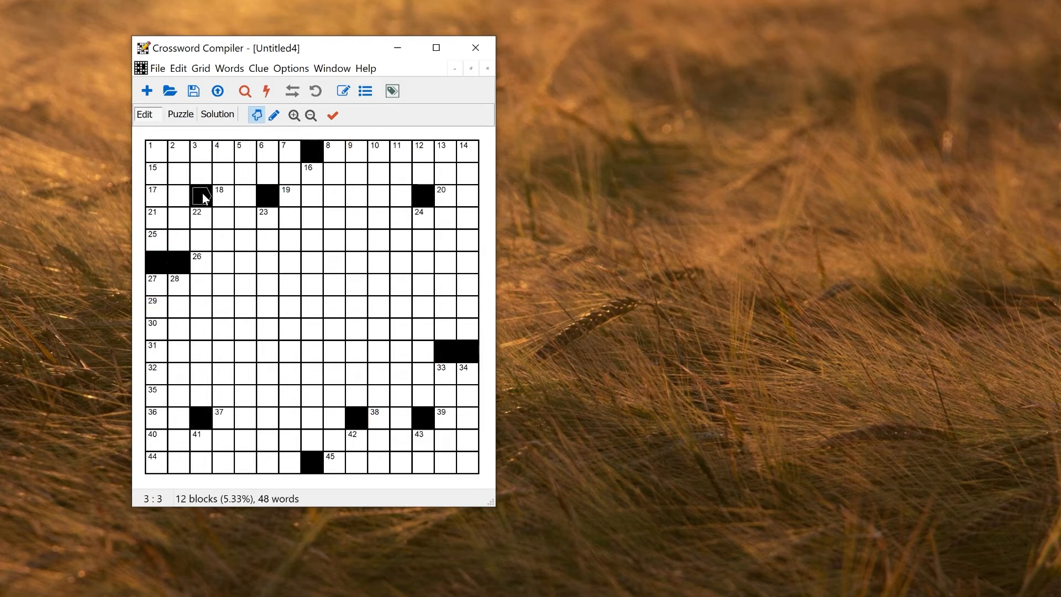
left_click(227, 307)
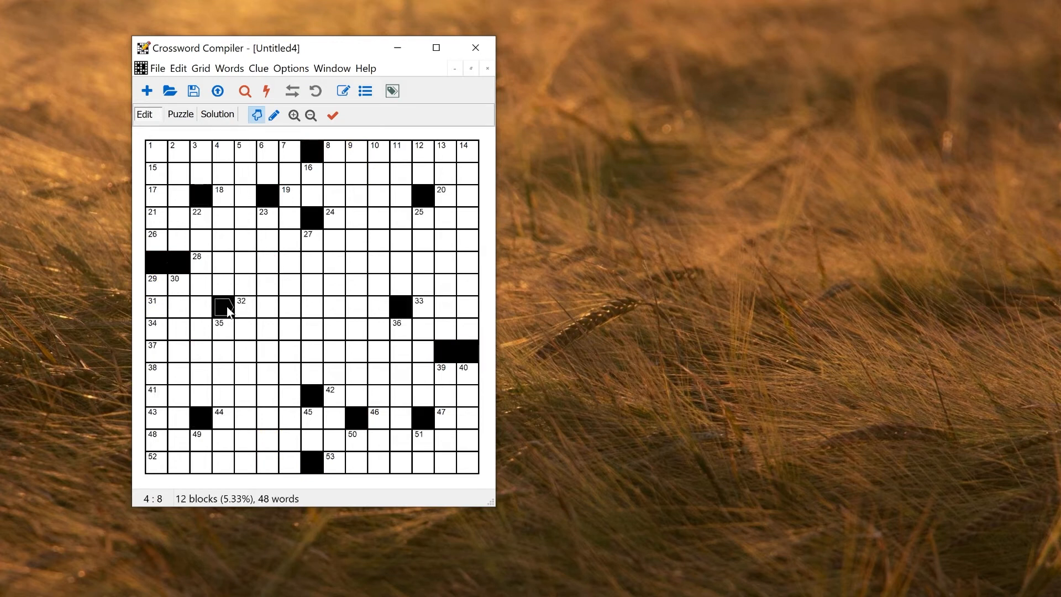
left_click(269, 264)
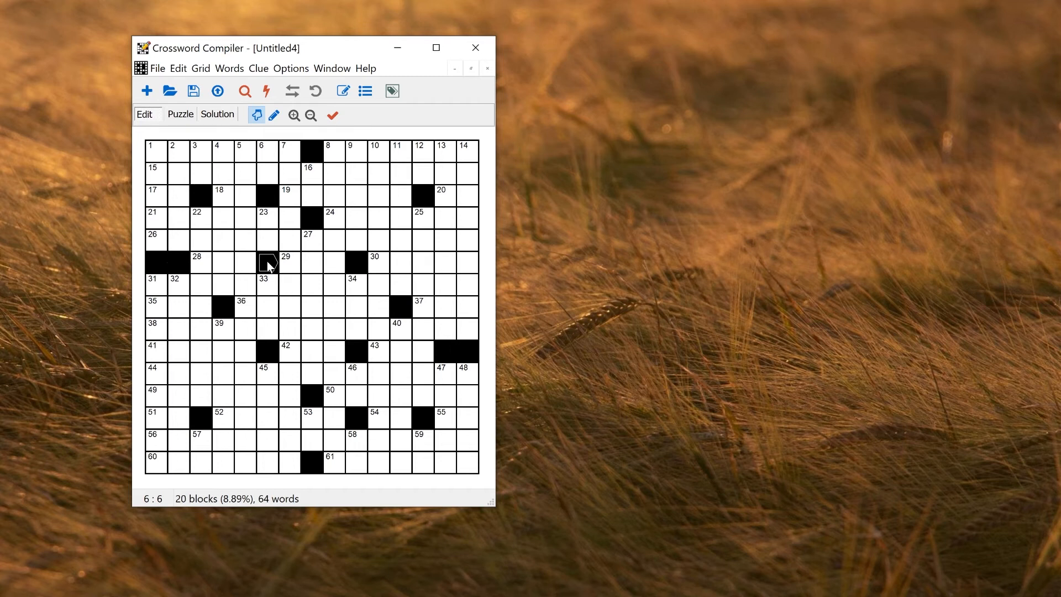
Step: Delete all blocks from the grid
left_click(201, 68)
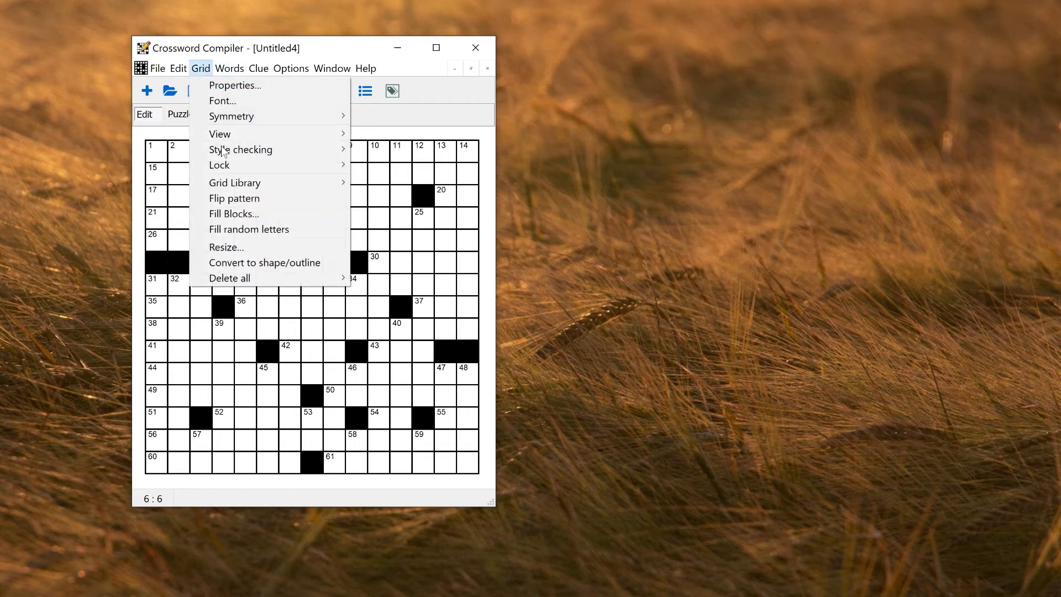
mouse_move(247, 279)
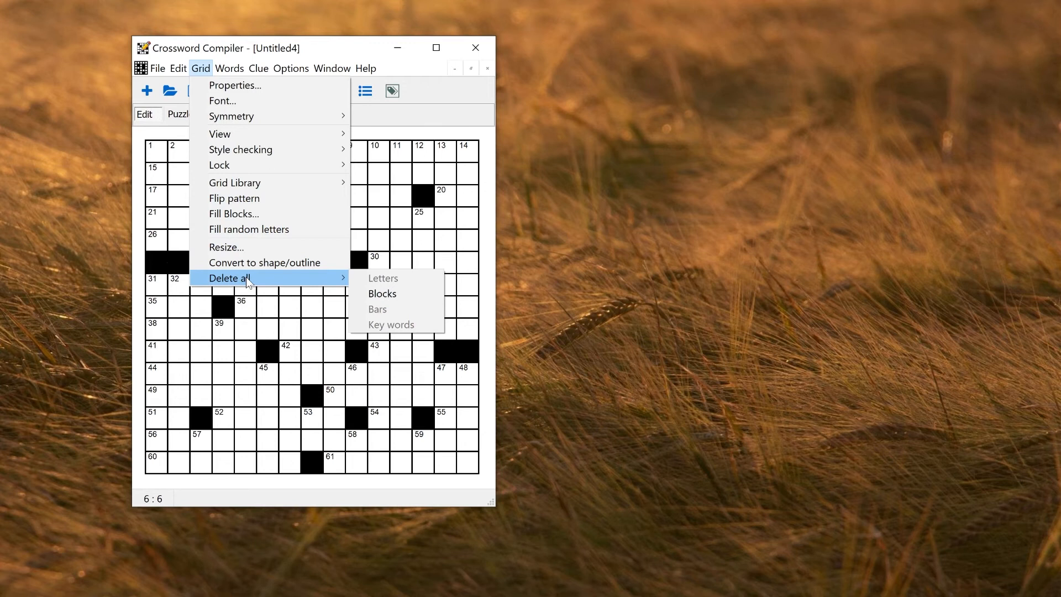
left_click(401, 298)
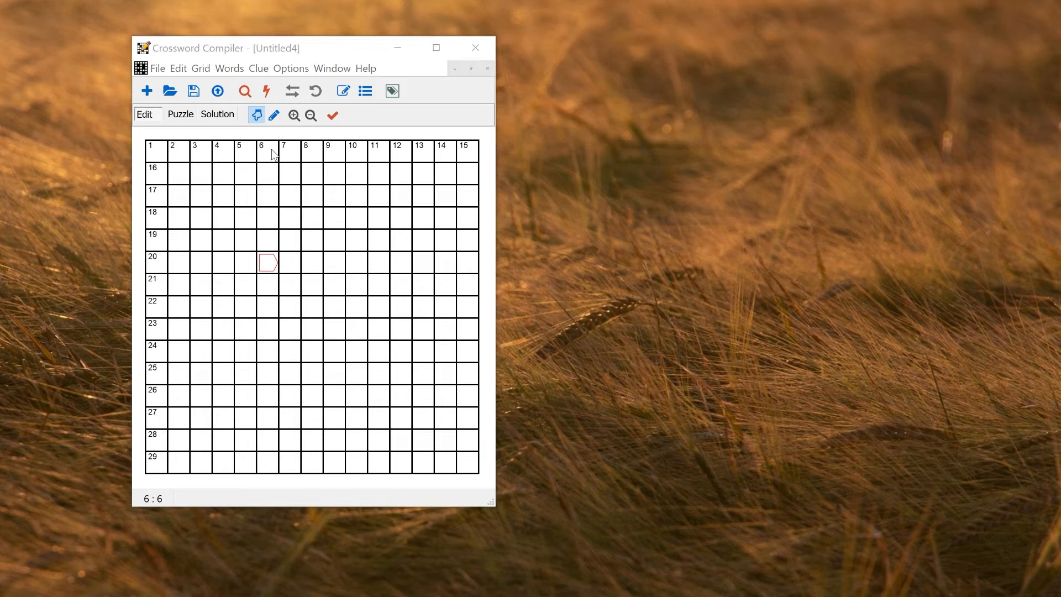
Step: Black out the top two squares of column 6 and the first four squares of row 5
double_click(270, 153)
double_click(270, 172)
left_click(159, 243)
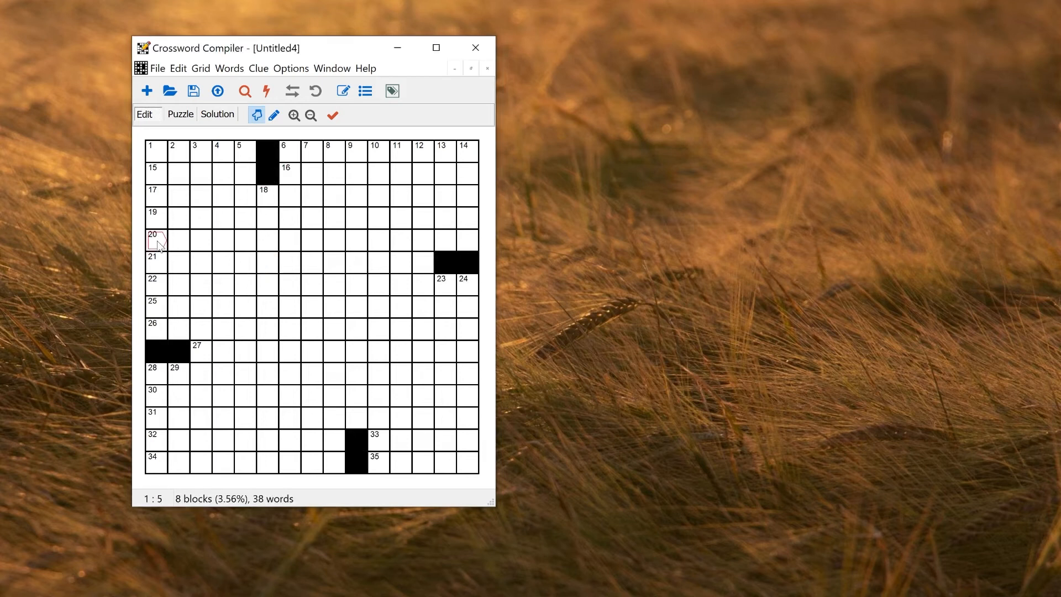
double_click(158, 243)
left_click(193, 246)
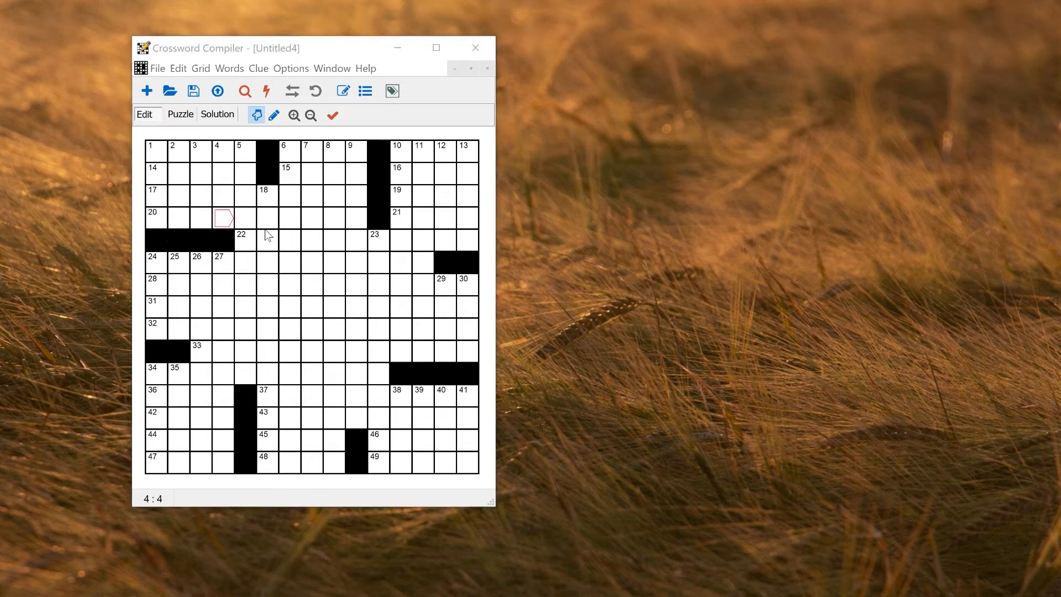
Step: Search for words fitting 17 Across, try several candidates in the grid, and insert "girlfriend"
left_click(227, 203)
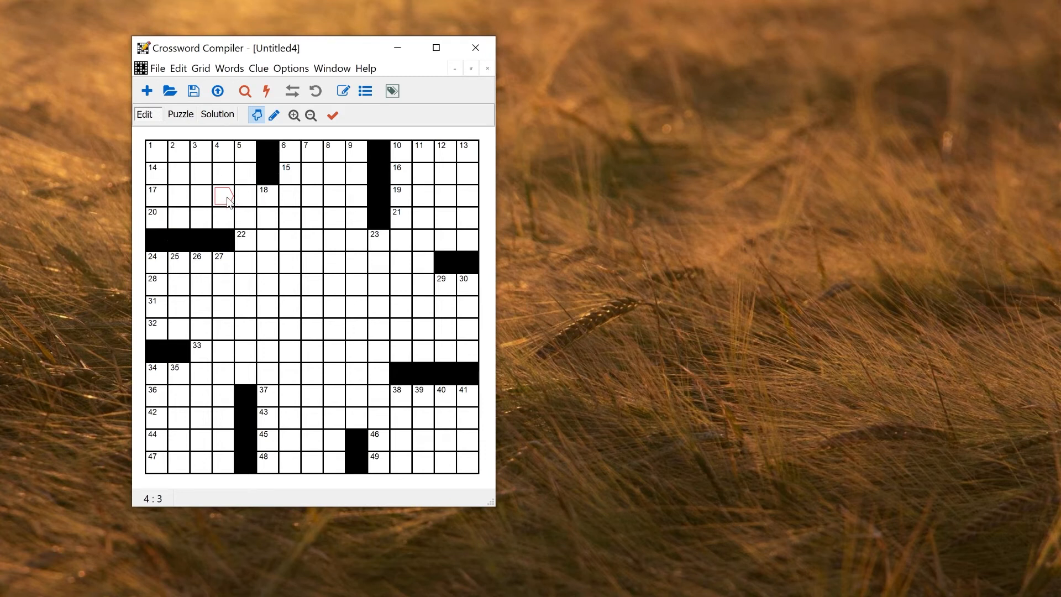
left_click(249, 94)
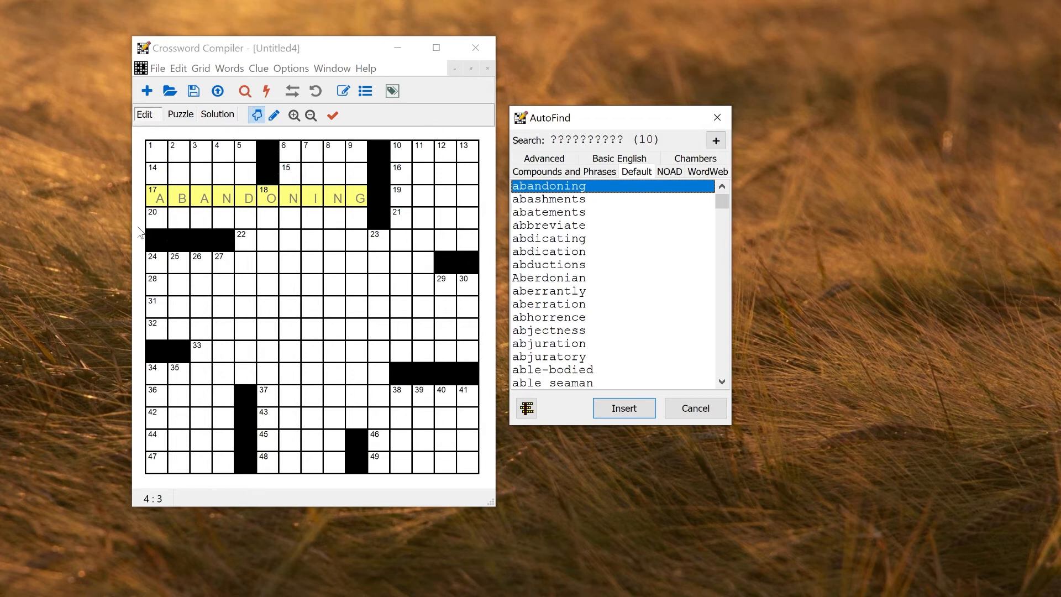
left_click(563, 241)
left_click(564, 303)
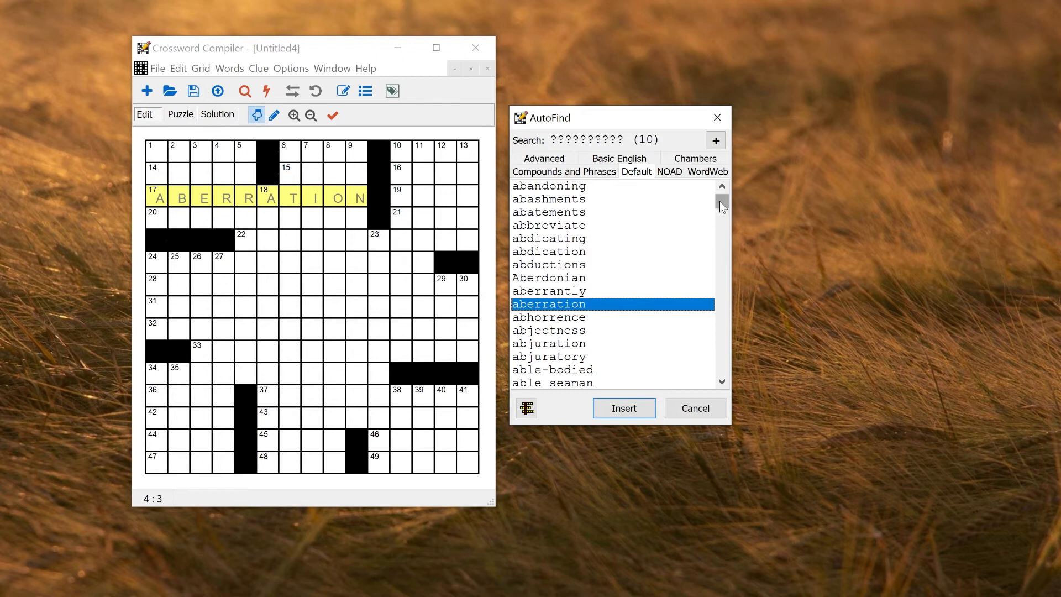
scroll(563, 276, "down", 20)
left_click(563, 266)
left_click(569, 215)
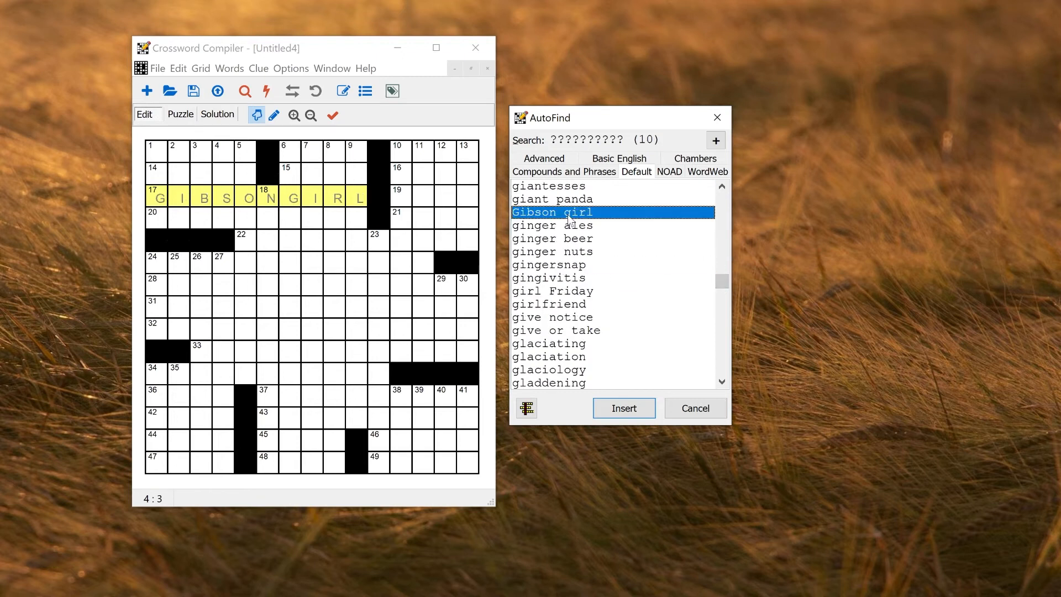
left_click(574, 278)
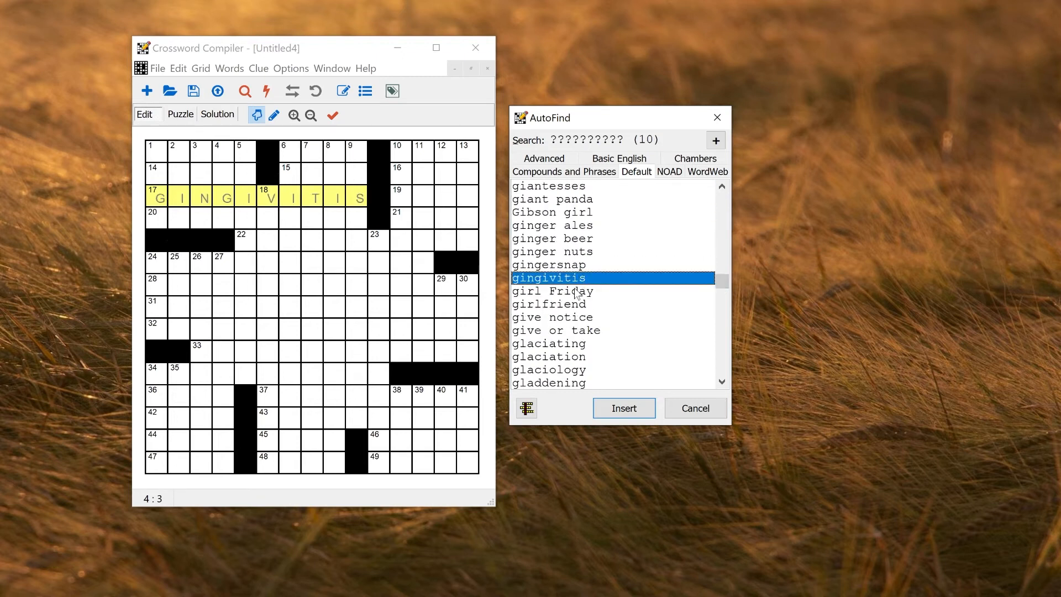
left_click(577, 291)
double_click(574, 305)
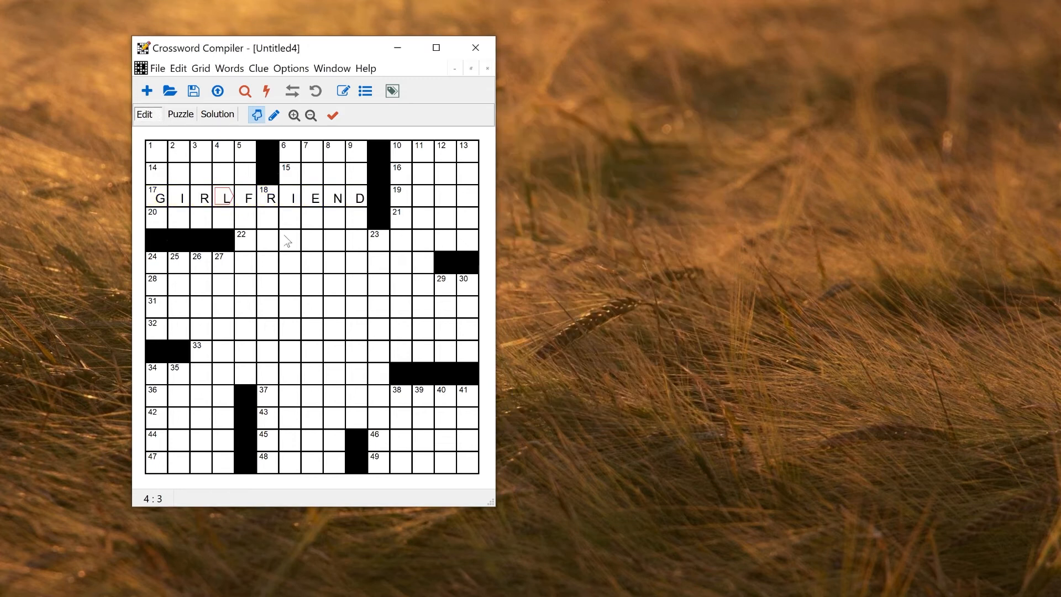
Step: Toggle the typing direction between across and down at the second square of 20 Across
left_click(187, 221)
left_click(293, 92)
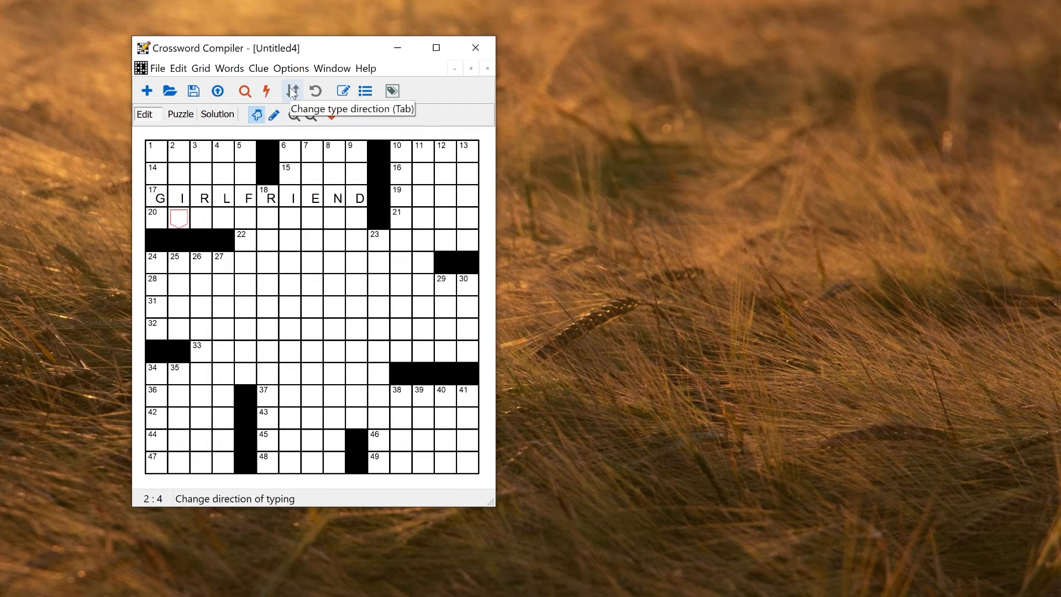
left_click(293, 92)
left_click(293, 93)
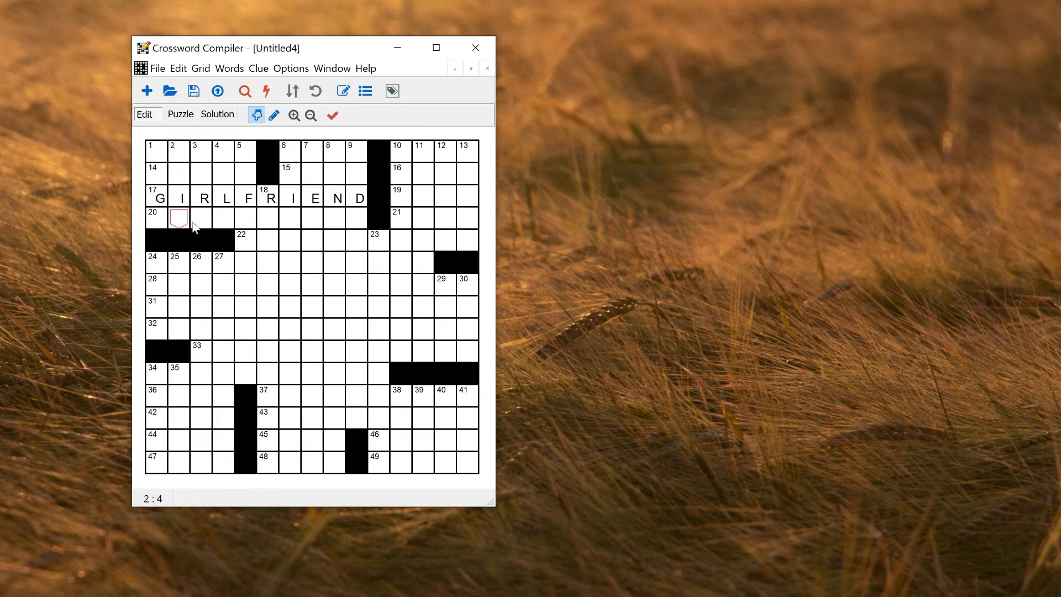
key("Return")
Step: Search for words for 20 Across with the word list filter on, and insert "stablemate"
double_click(187, 218)
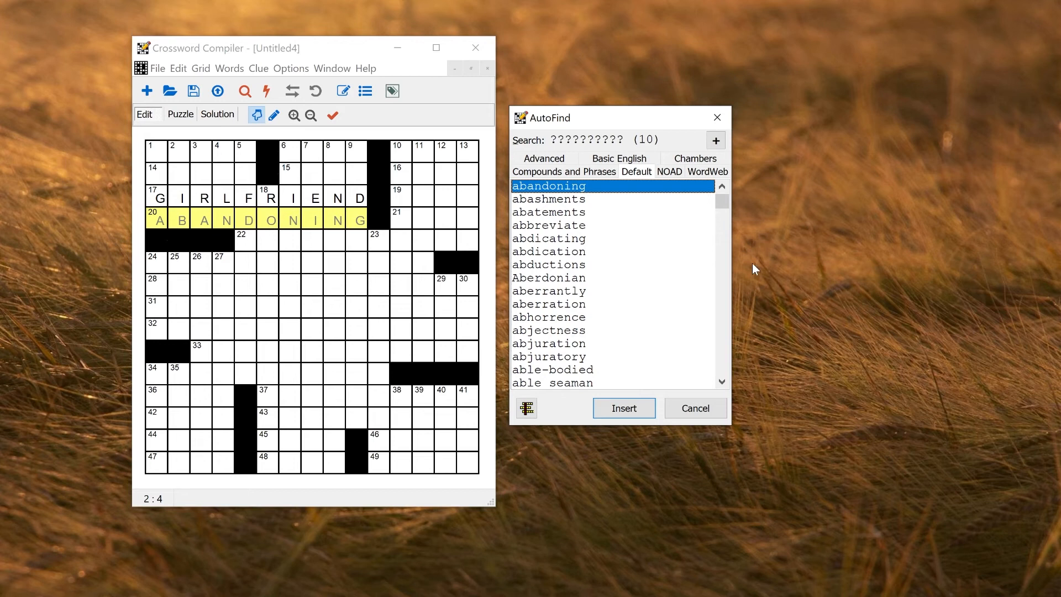
left_click(526, 409)
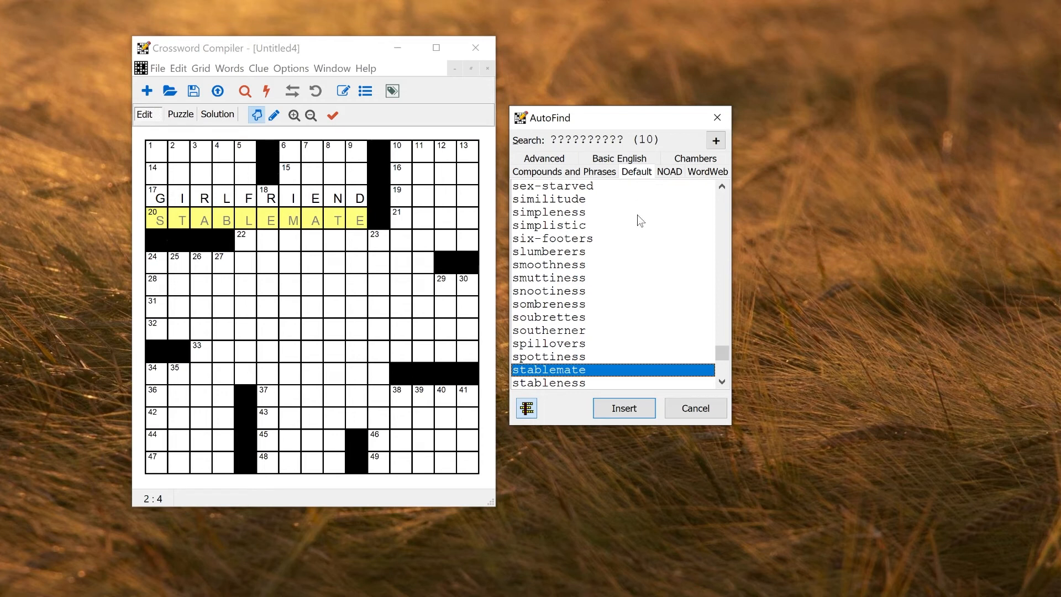
left_click(630, 404)
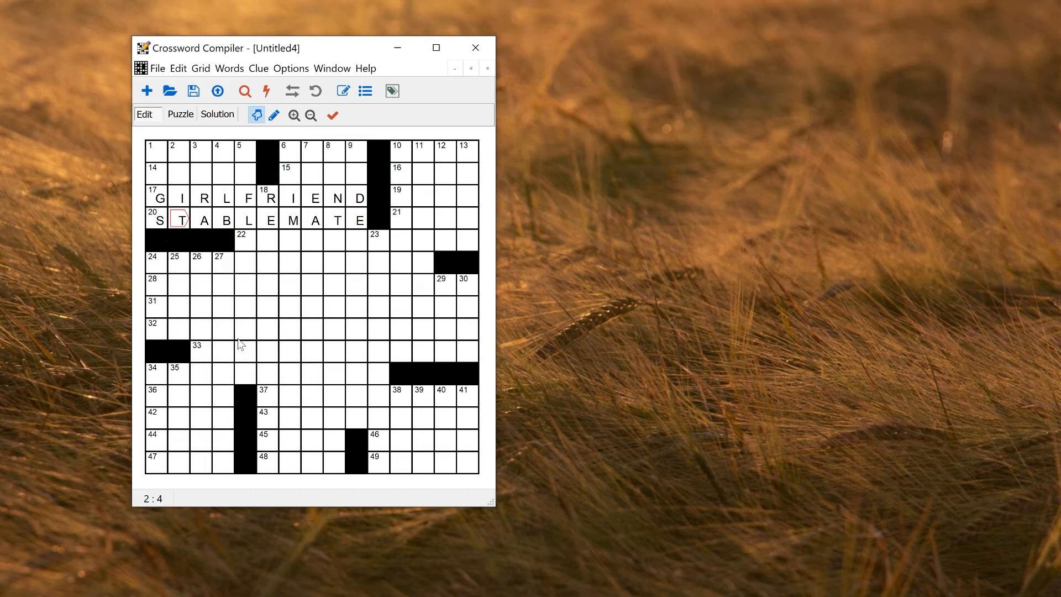
Step: Enter HOPE at 36 Across with a block after it, and undo the entry
left_click(164, 401)
type("hopw")
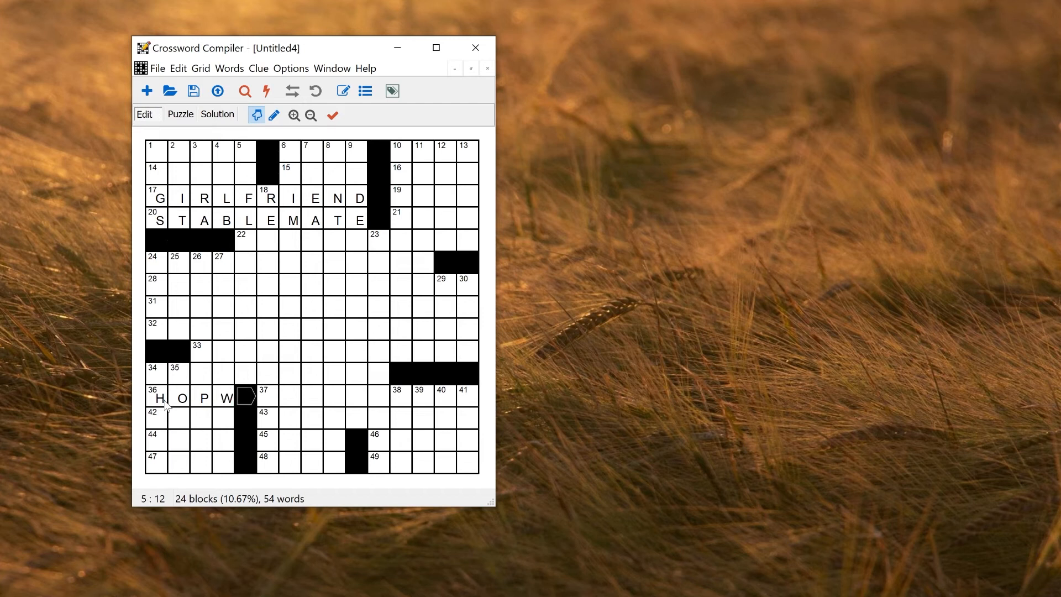
key("BackSpace")
type("e")
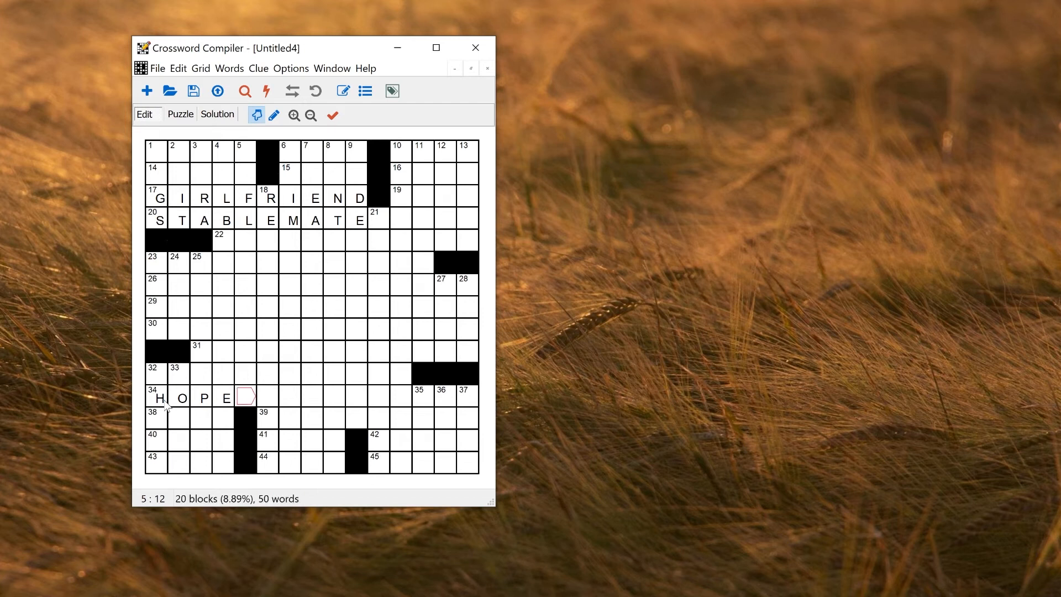
key("period")
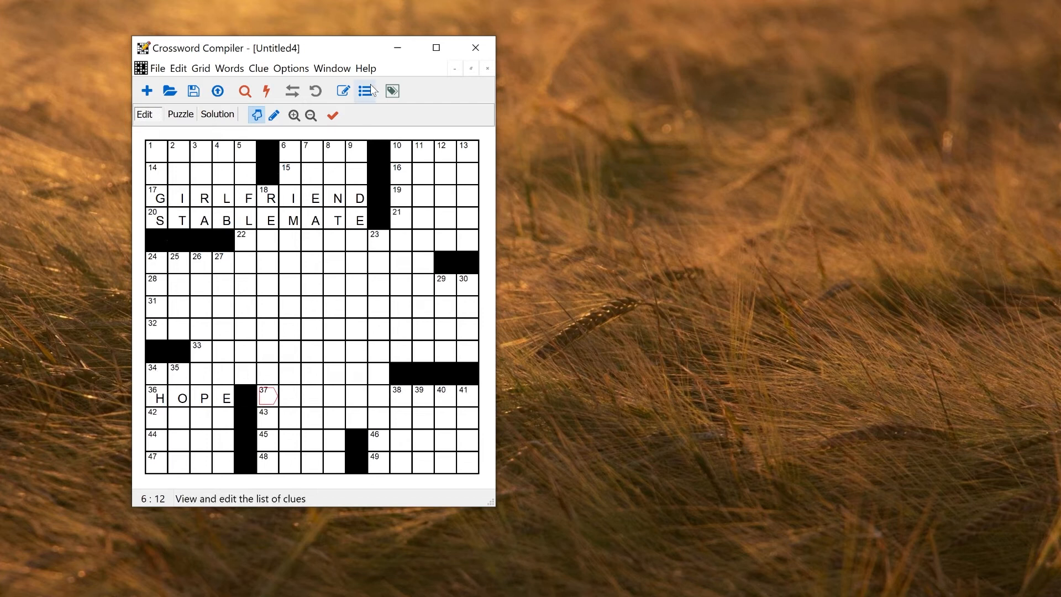
left_click(321, 92)
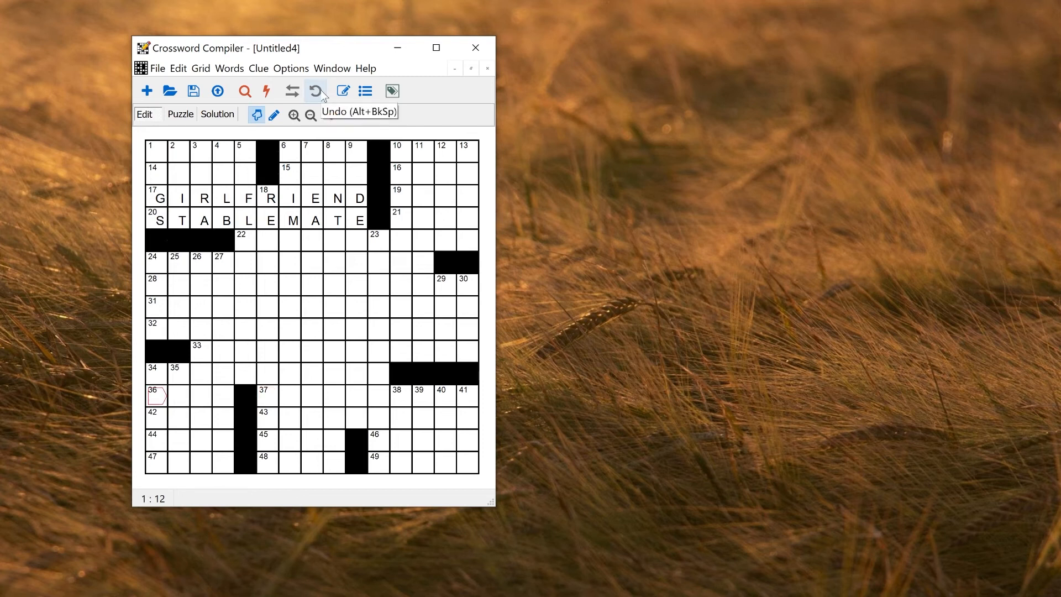
Step: Black out the second square of column 12 and turn on American style checking for 2 letter words and unchecked squares
left_click(401, 174)
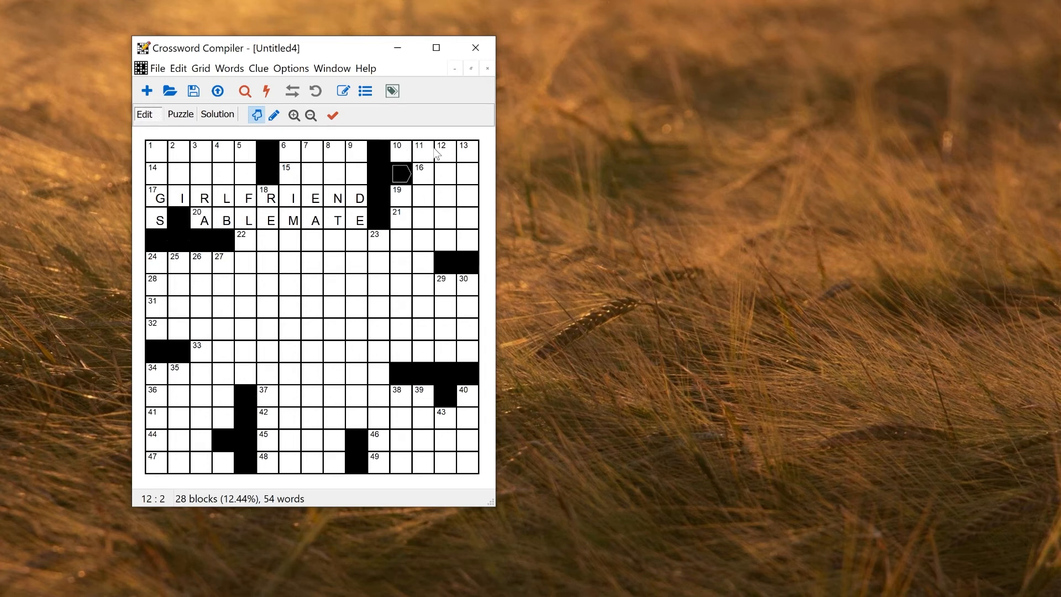
left_click(203, 68)
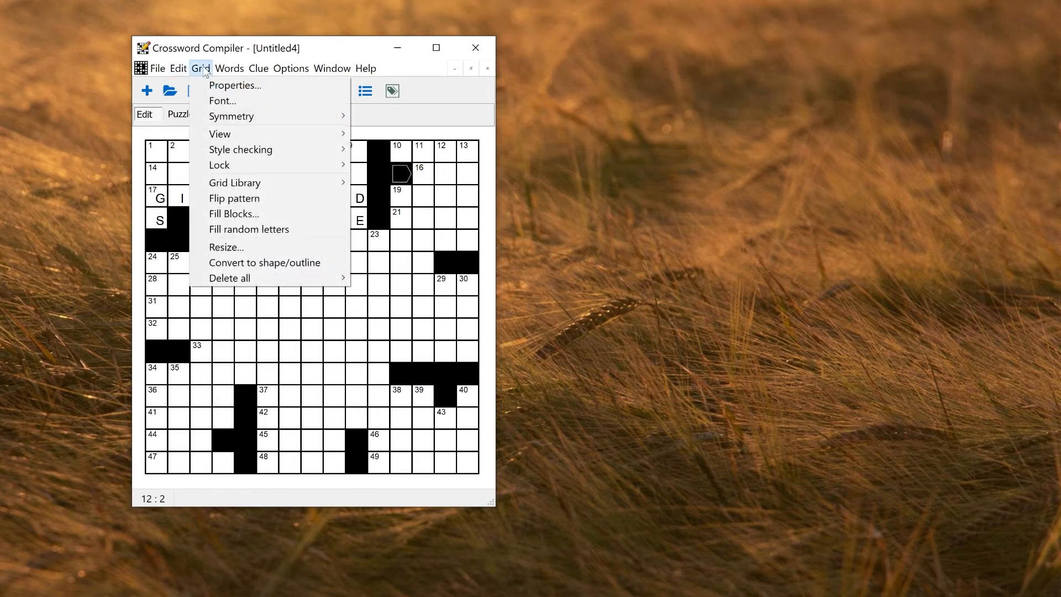
mouse_move(240, 150)
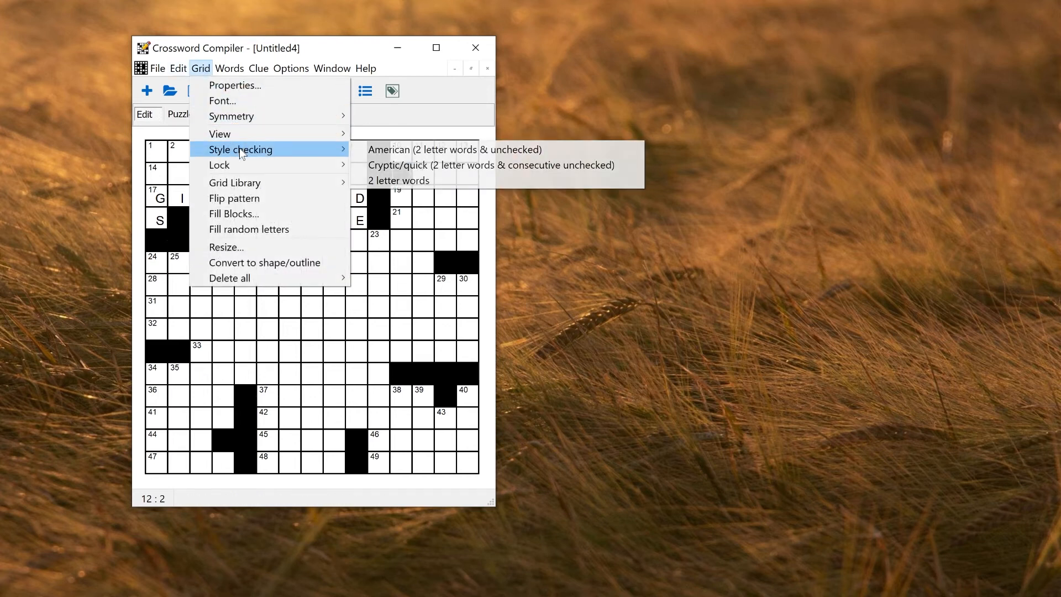
left_click(396, 151)
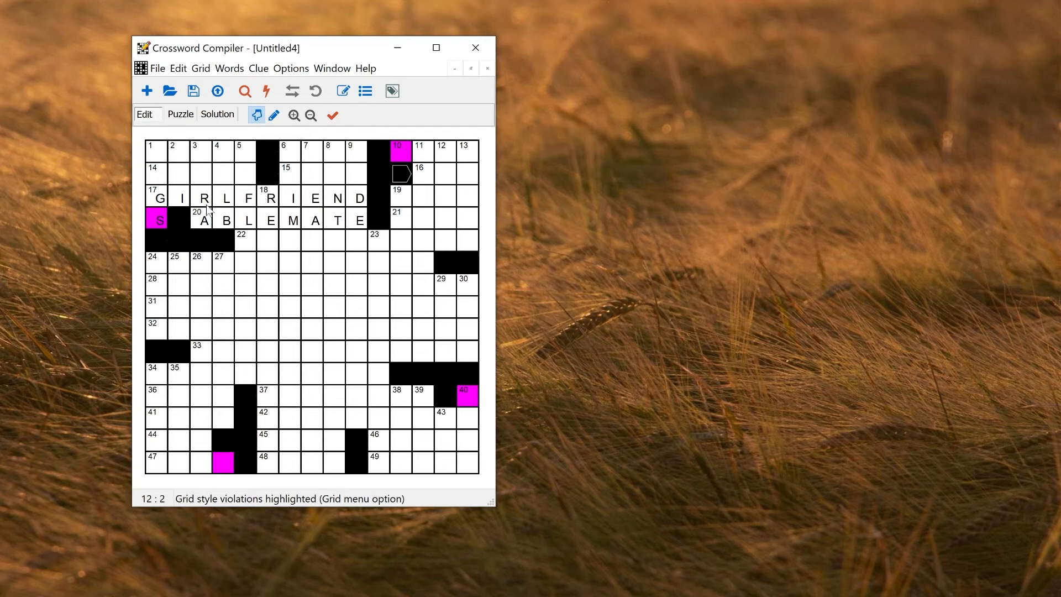
Step: Examine the grid's available style checking options without changing the American setting
left_click(201, 68)
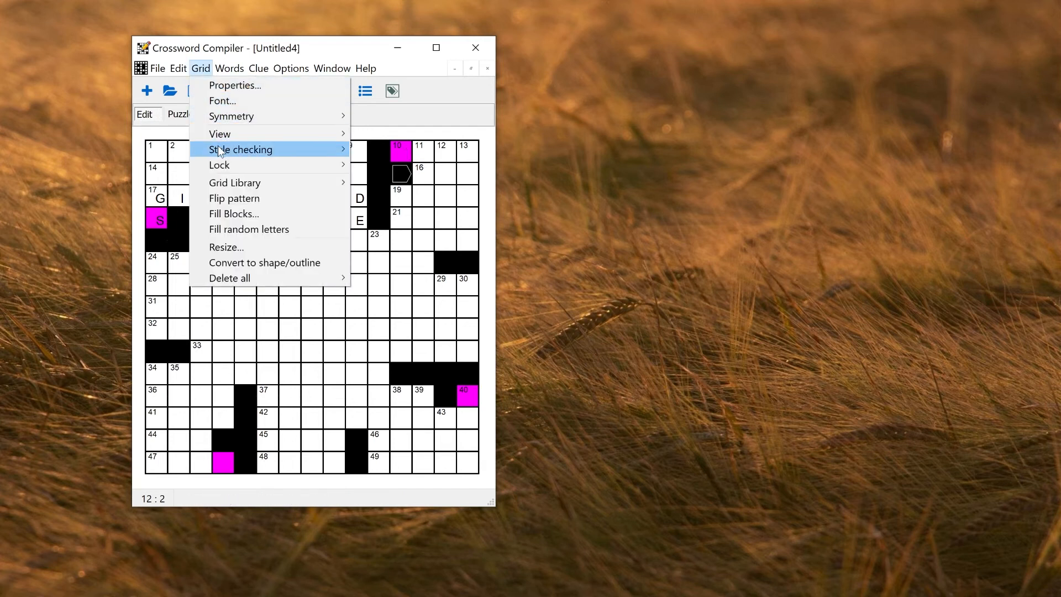
mouse_move(221, 149)
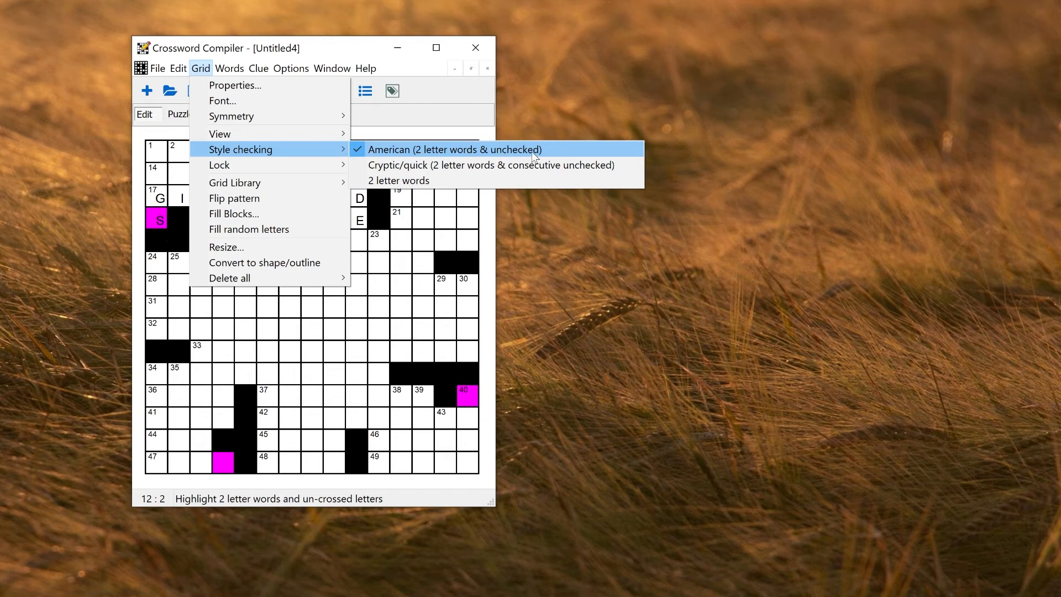
left_click(406, 220)
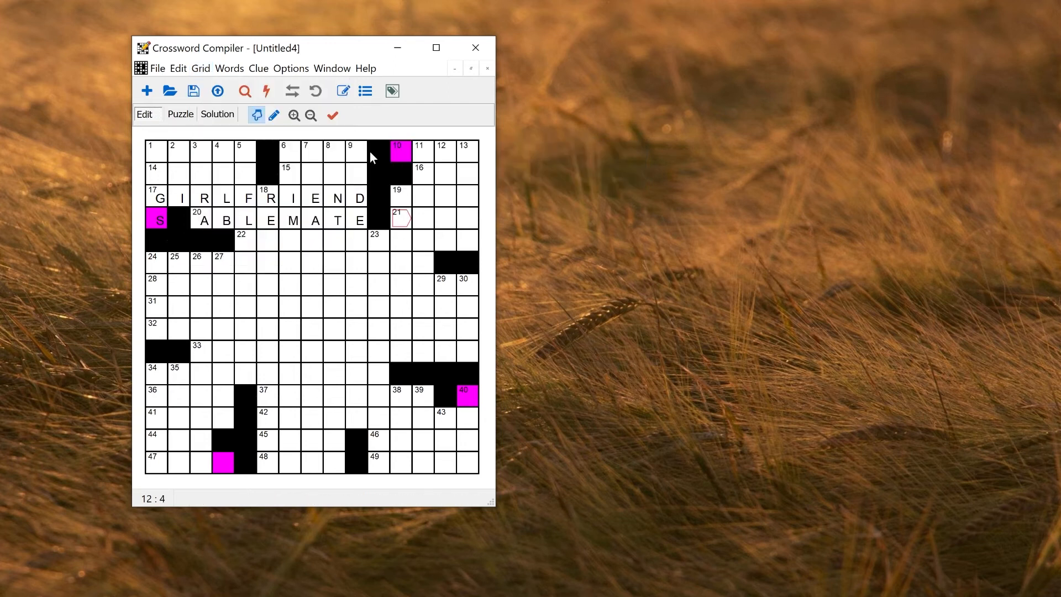
Step: Clear the block at the second square of column 12, and try a block at column 11, row 7 before removing it
left_click(404, 177)
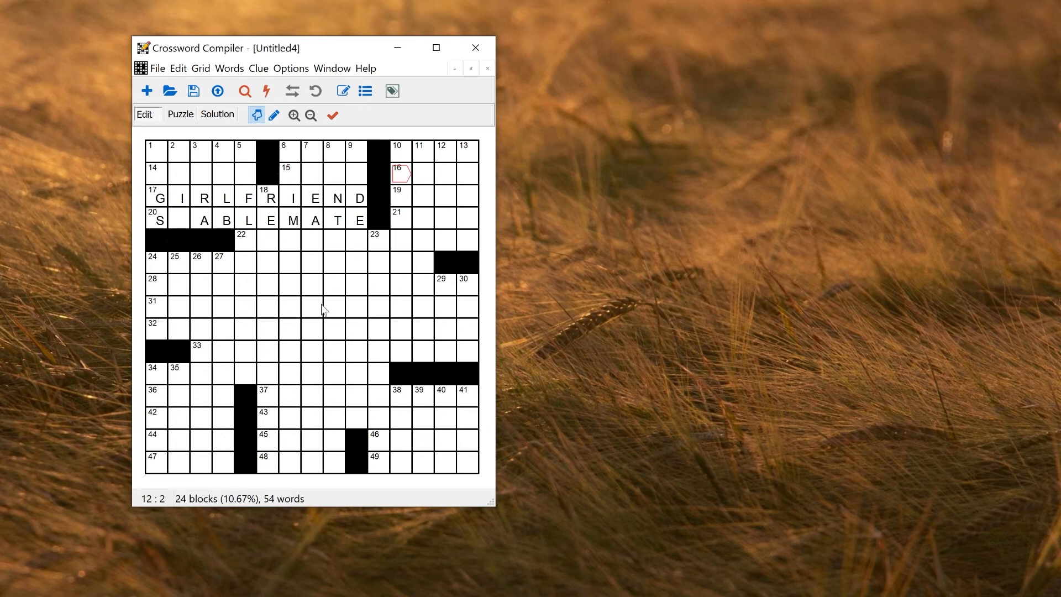
left_click(379, 285)
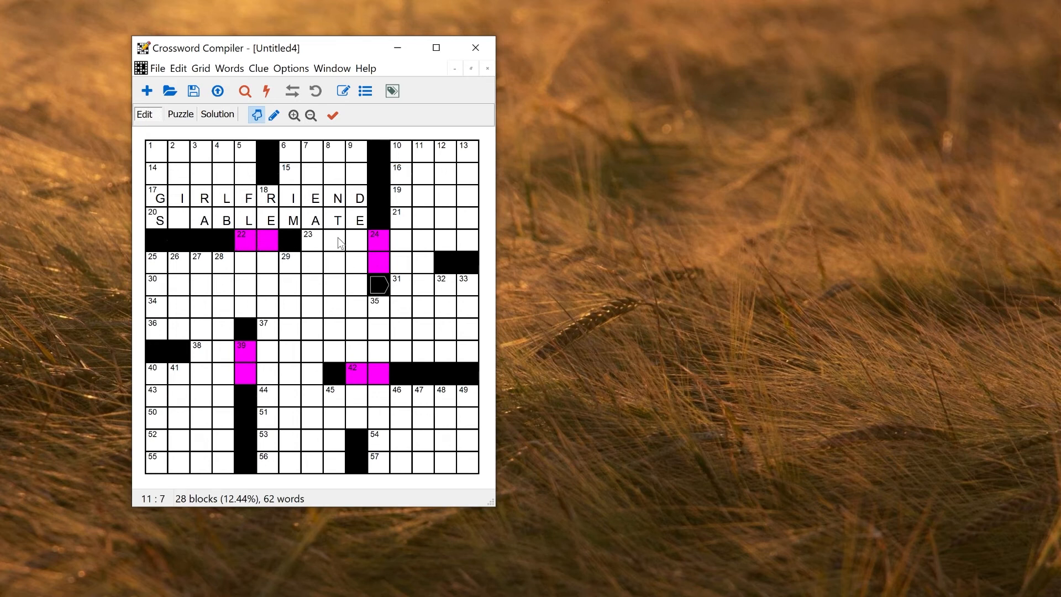
left_click(380, 283)
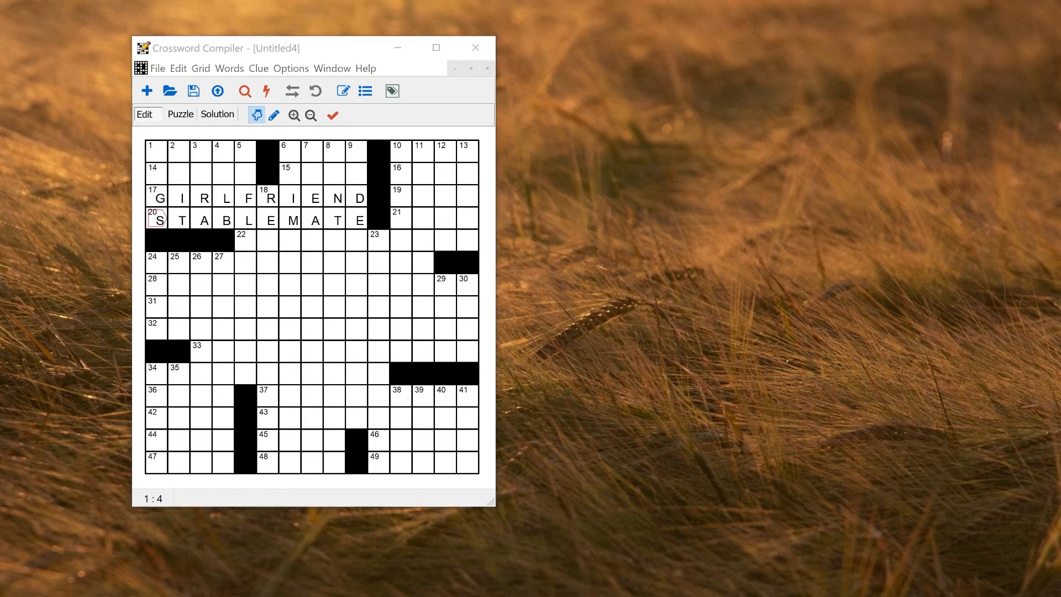
Step: Enter TA in the first two squares of 1 Down to spell TAGS
left_click(156, 151)
type("TA")
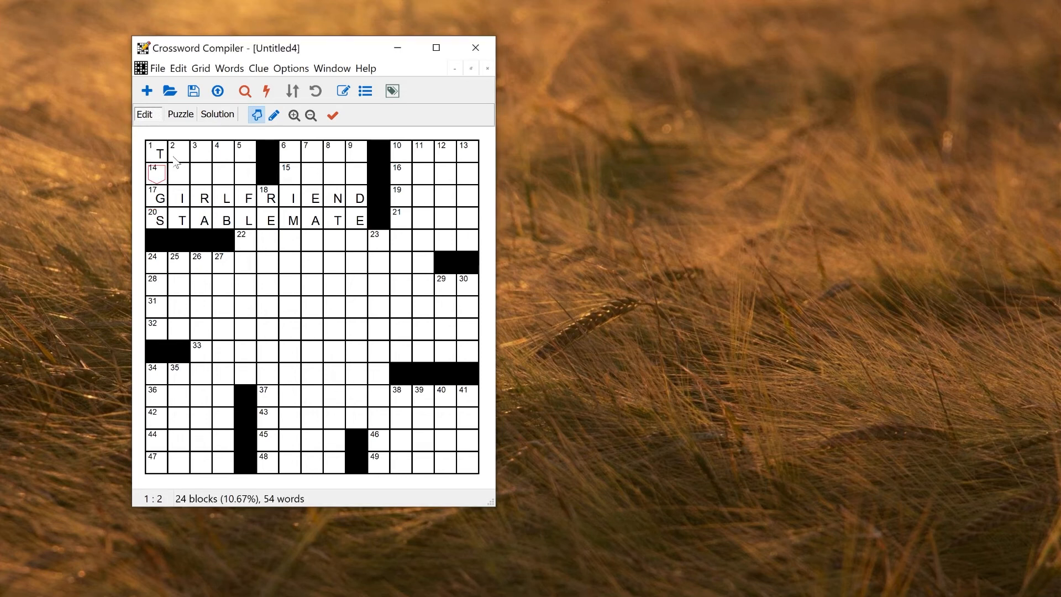
left_click(158, 161)
key("Delete")
key("Down")
key("Delete")
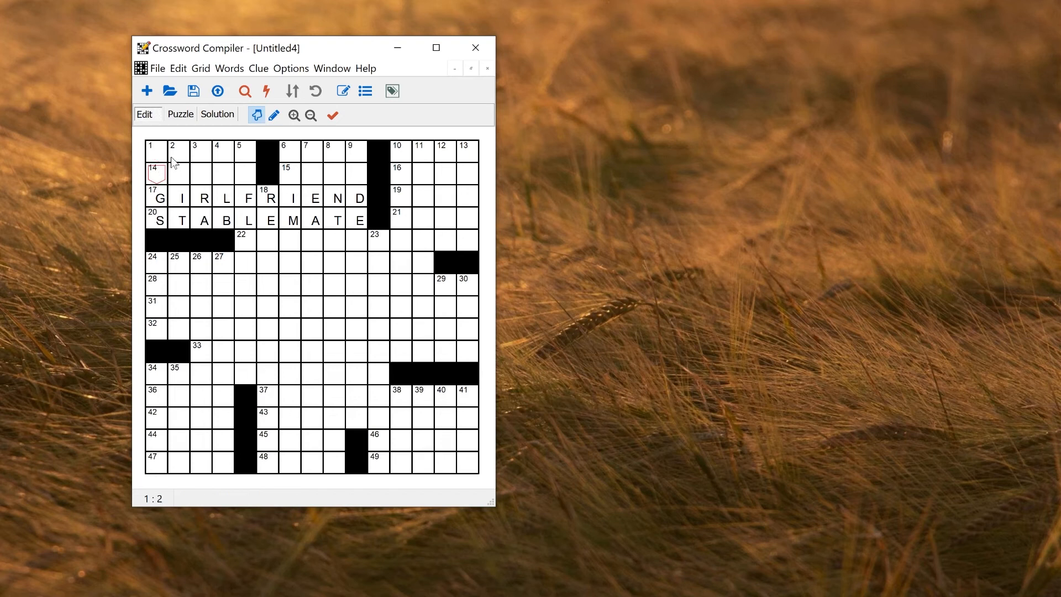
key("Up")
type("TA")
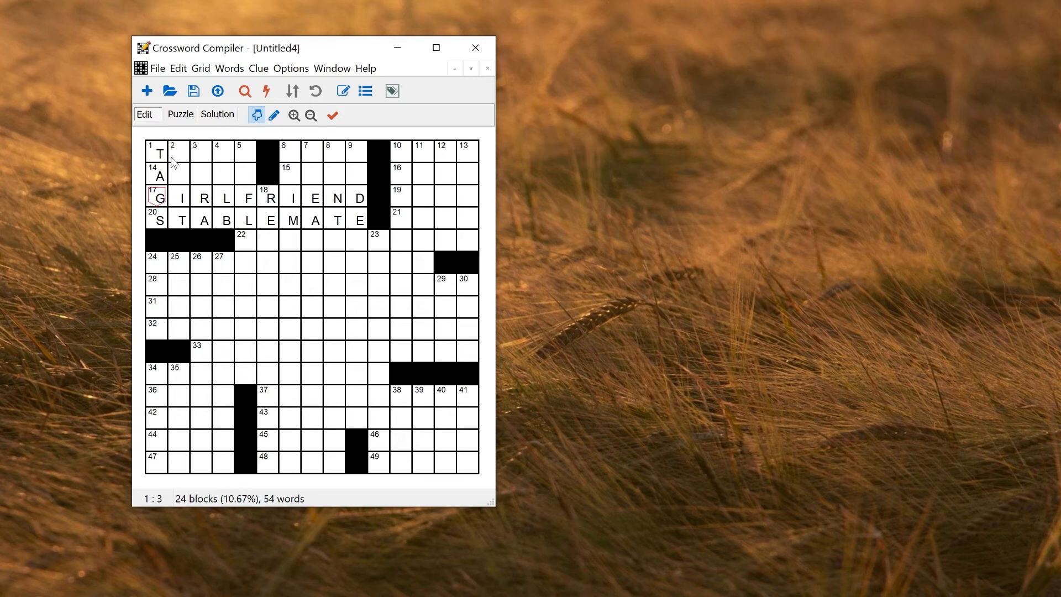
Step: Clear the STABLEMATE entry from 20 Across, keeping only its initial S
left_click(177, 219)
left_click(177, 219)
key("ctrl+z")
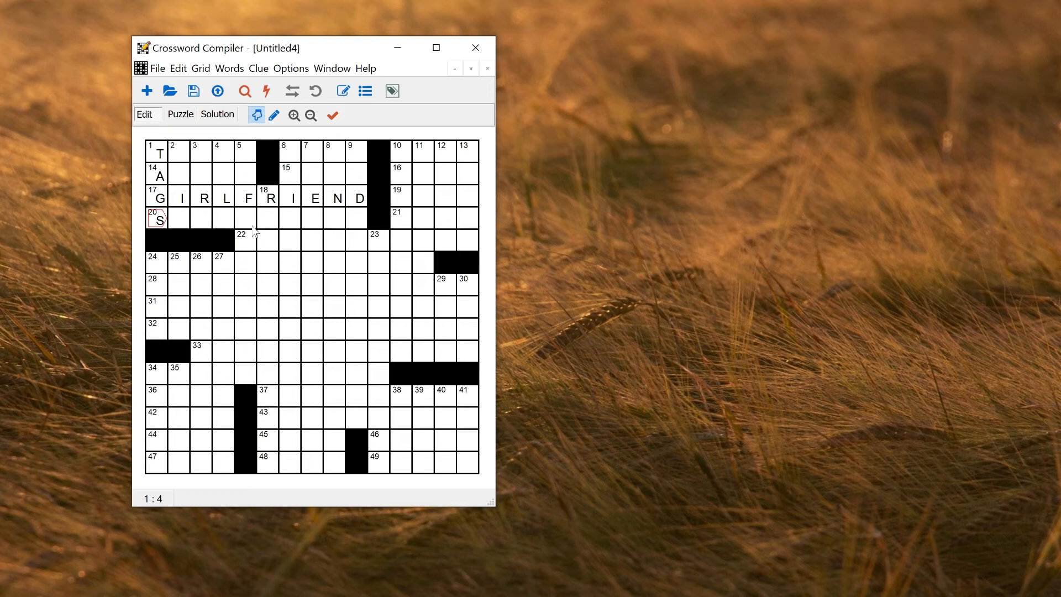
Step: Try to autofill the whole grid around GIRLFRIEND and TAGS, and decline to retry with other fill options
left_click(220, 214)
left_click(264, 90)
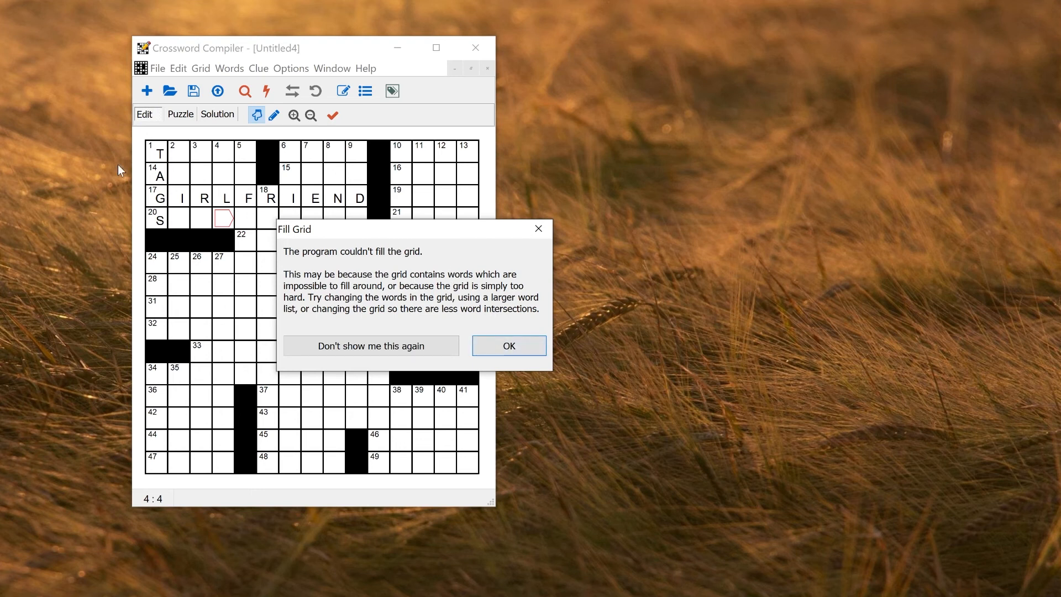
left_click(499, 344)
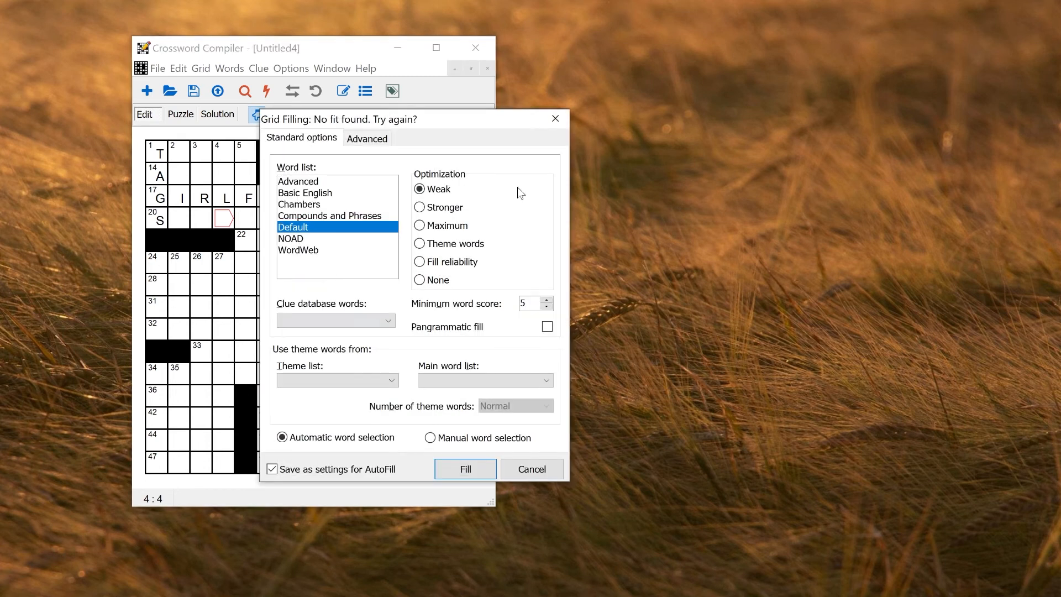
left_click(549, 119)
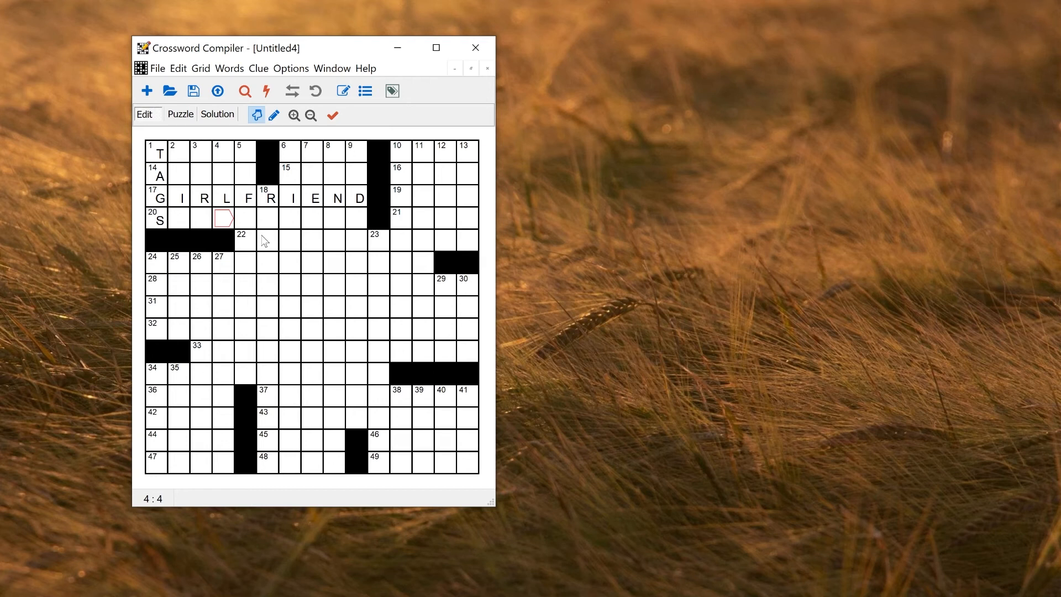
Step: Black out column 5, row 8 and column 7, row 6 together with their symmetric counterparts
left_click(249, 308)
left_click(247, 309)
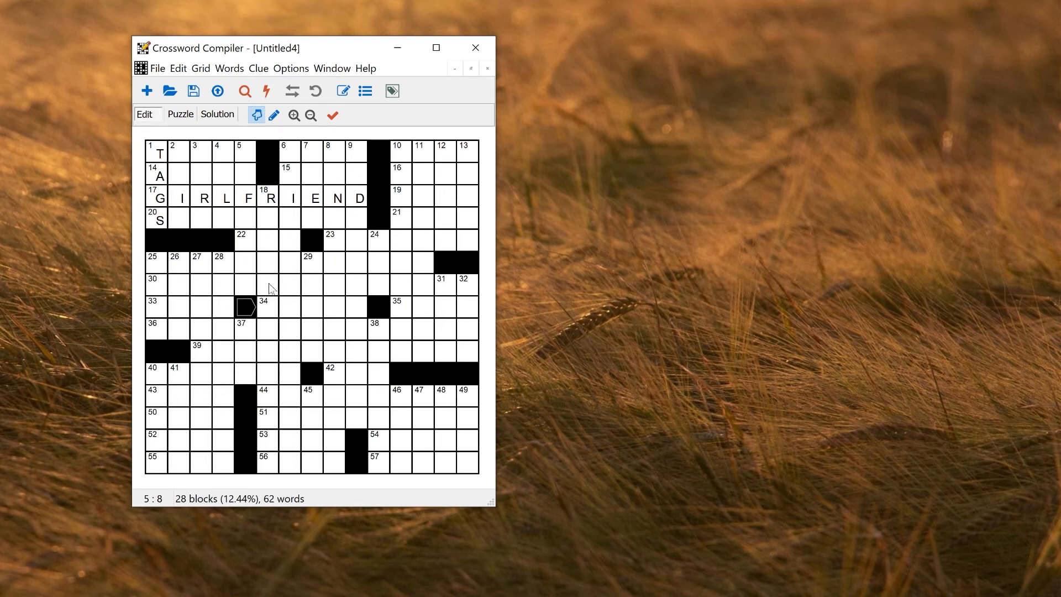
left_click(293, 261)
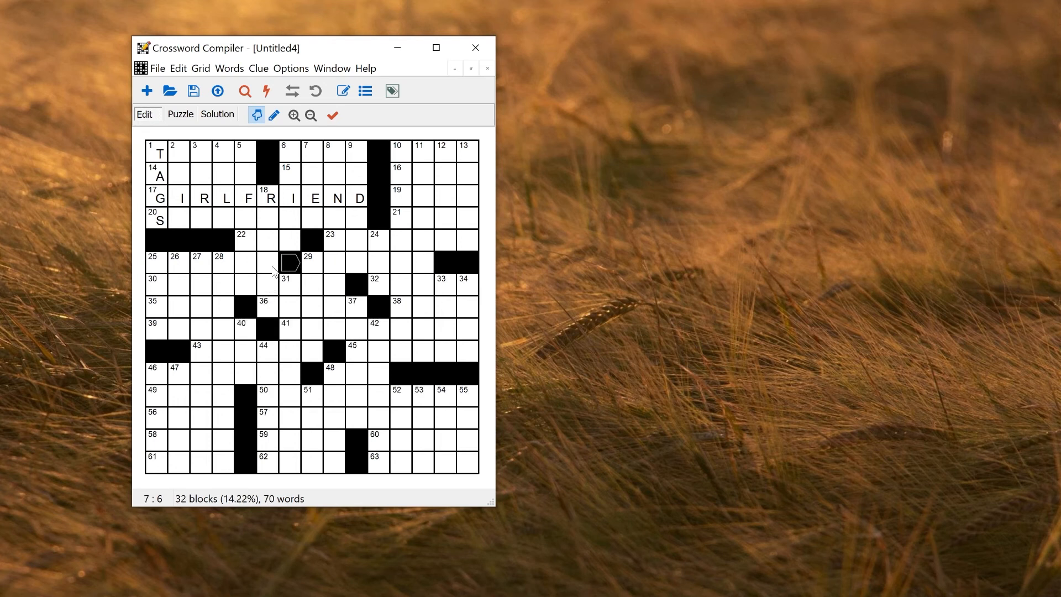
Step: Autofill the revised grid and discard the suggested fill
left_click(245, 220)
left_click(267, 93)
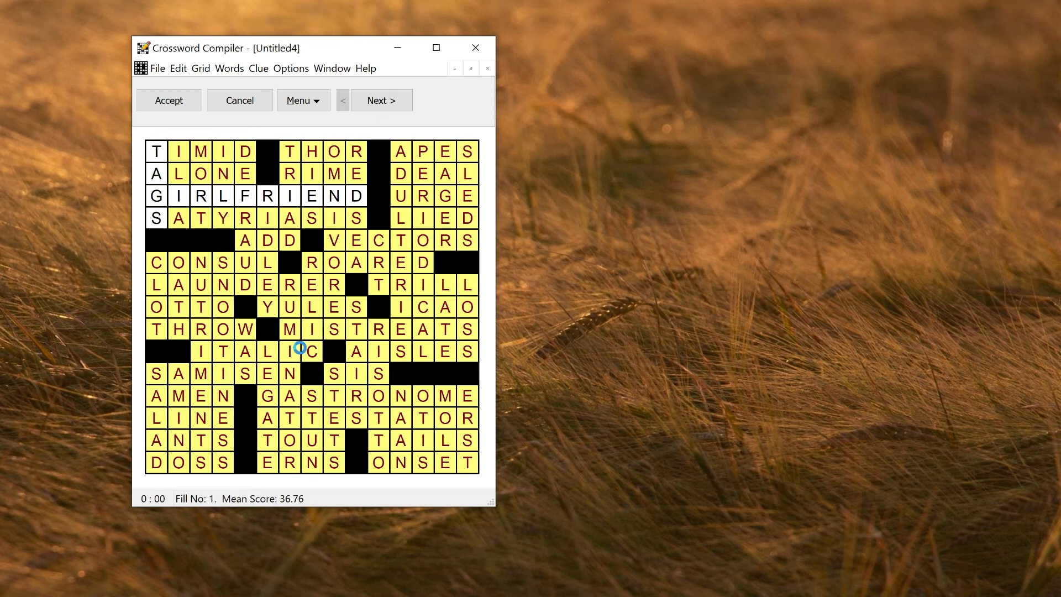
left_click(249, 105)
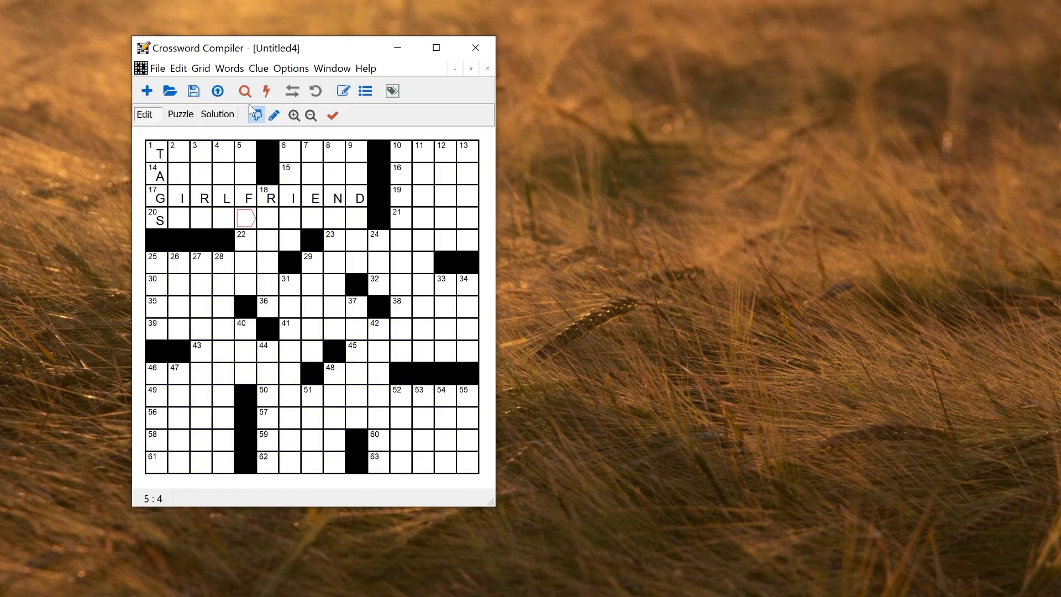
Step: Start a grid fill from the Default word list with manual word selection, and place the candidate window beside the grid
left_click(232, 70)
left_click(348, 130)
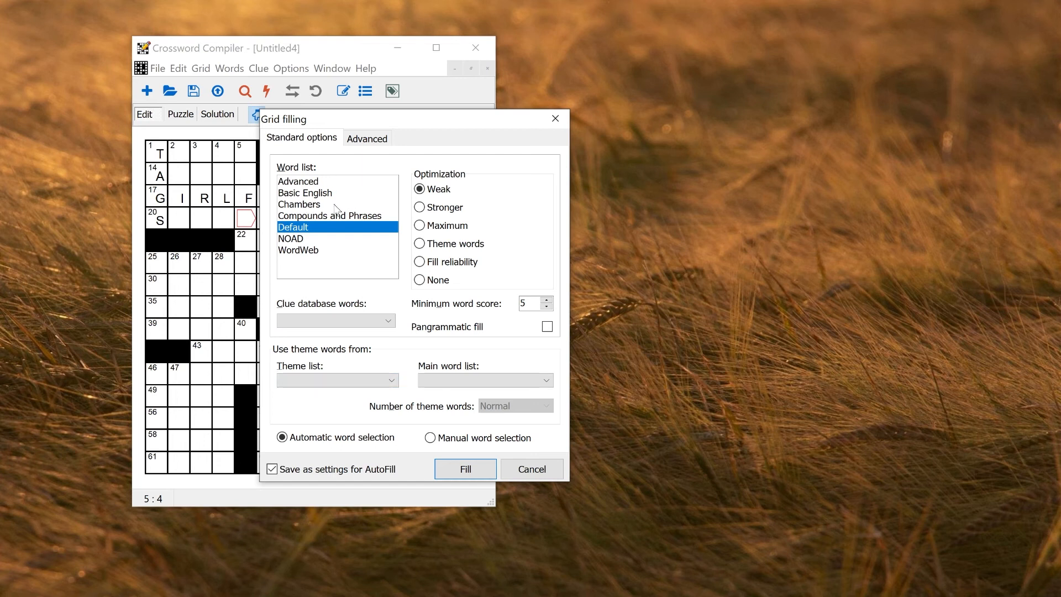
left_click(434, 438)
left_click(459, 470)
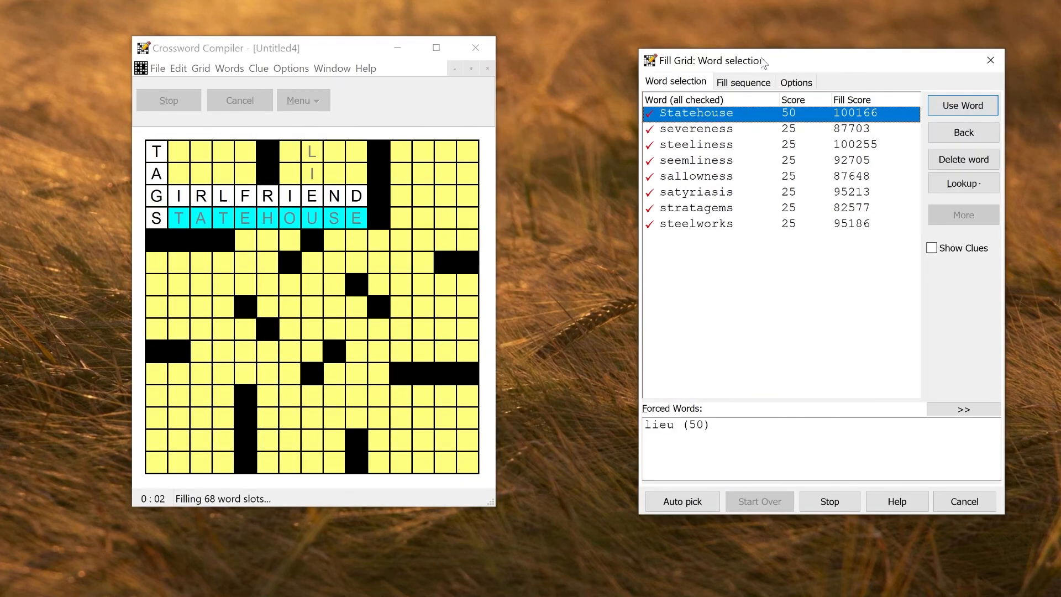
left_click_drag(760, 57, 650, 50)
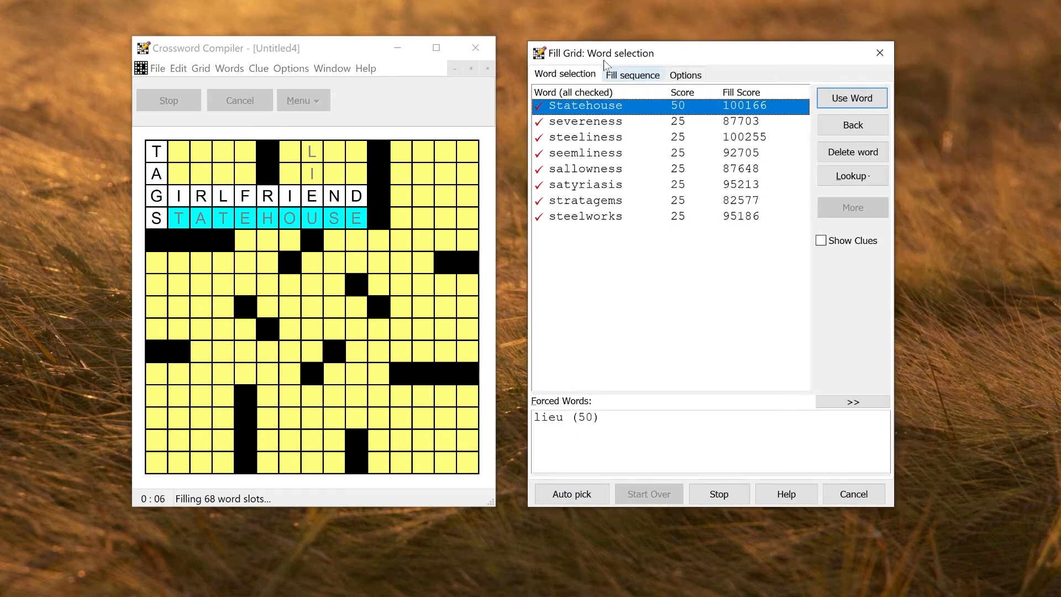
Step: Preview candidate words for 20 Across, including steeliness, sallowness, severeness and seemliness, with the crossing words they force
left_click(591, 138)
left_click(599, 171)
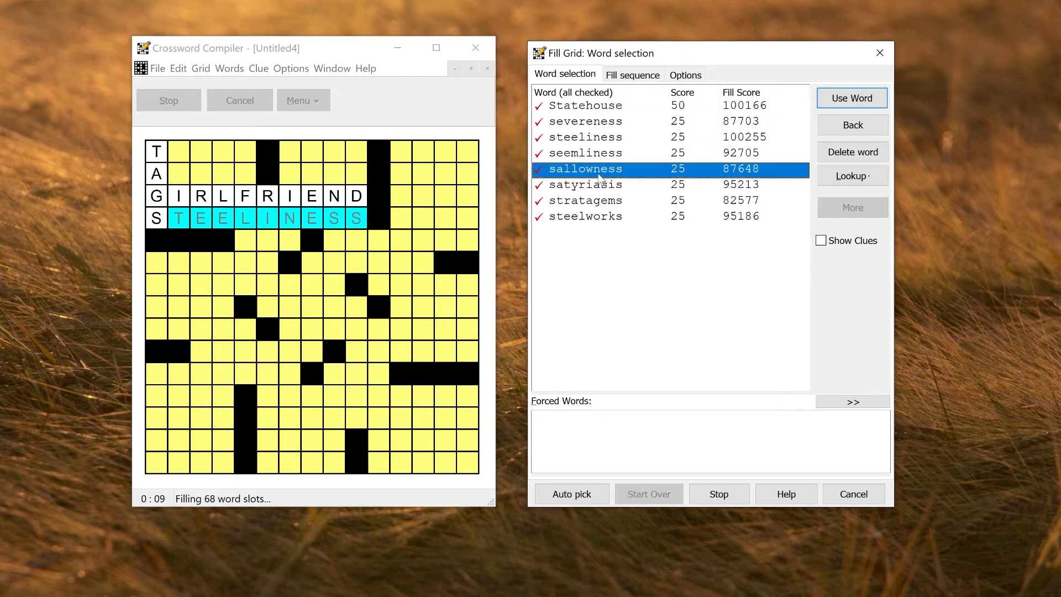
left_click(602, 123)
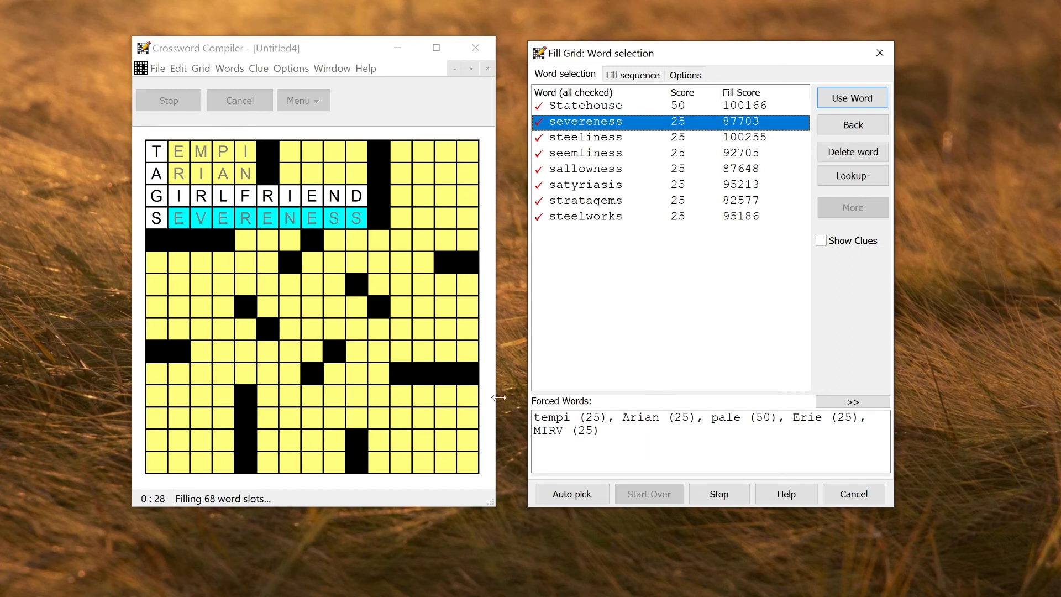
left_click(594, 138)
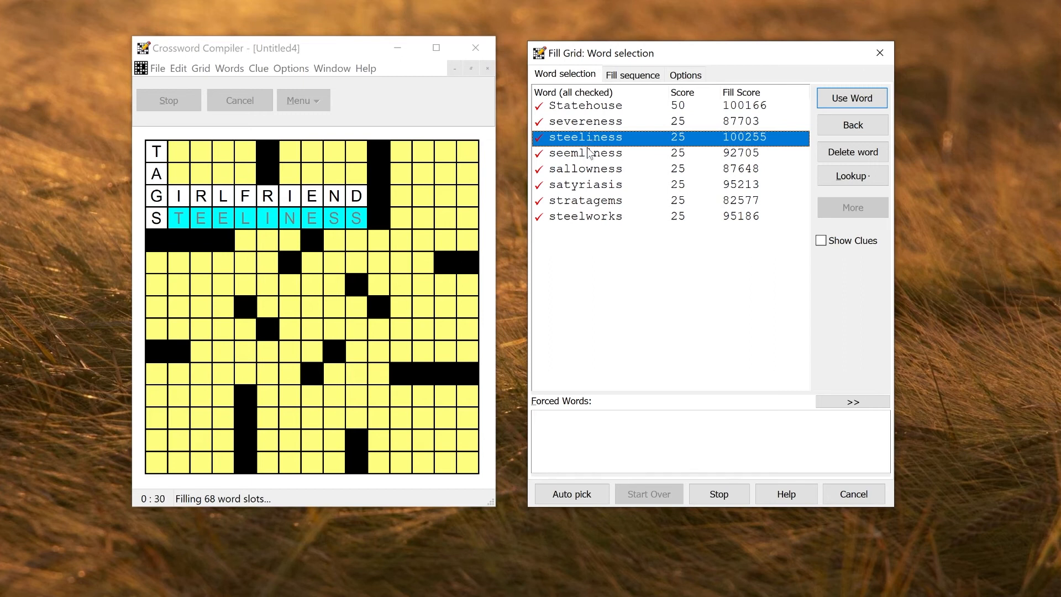
left_click(590, 151)
left_click(586, 110)
Step: Use "severeness" with its forced words at 20 Across, and stop the fill while keeping the chosen words
left_click(592, 125)
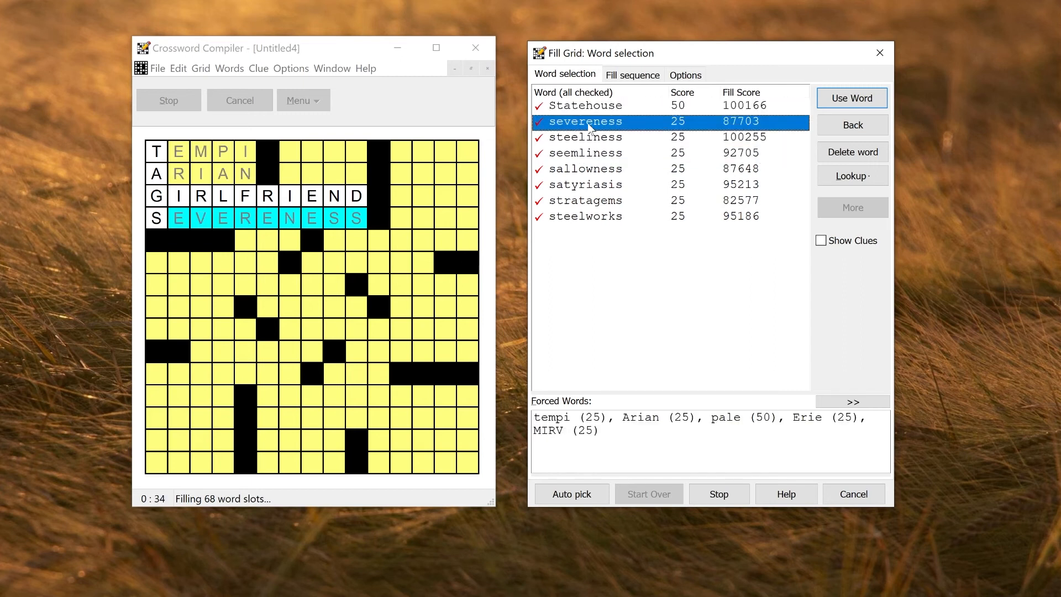
double_click(590, 126)
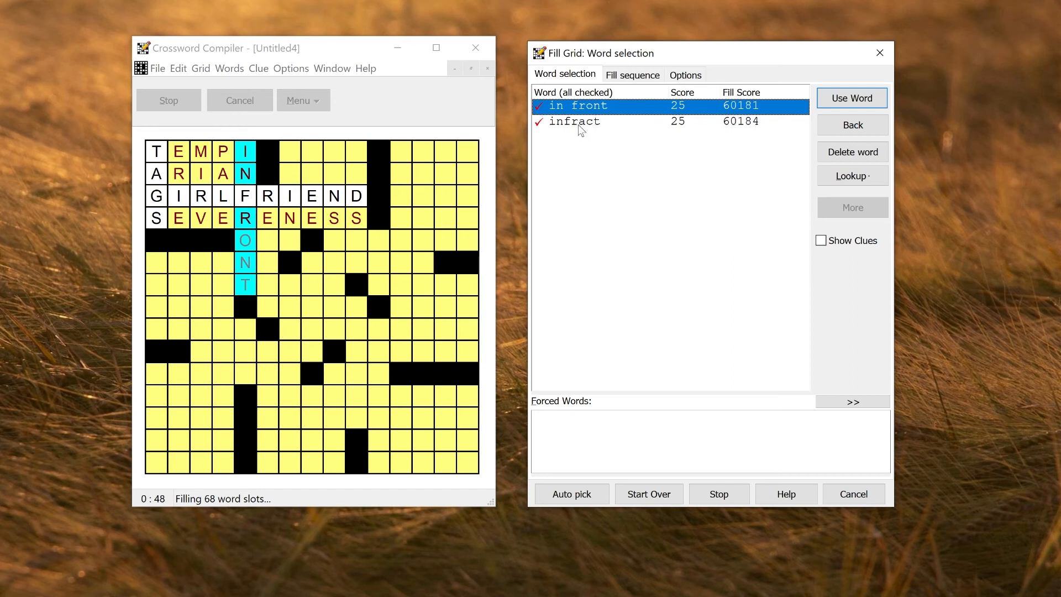
left_click(716, 492)
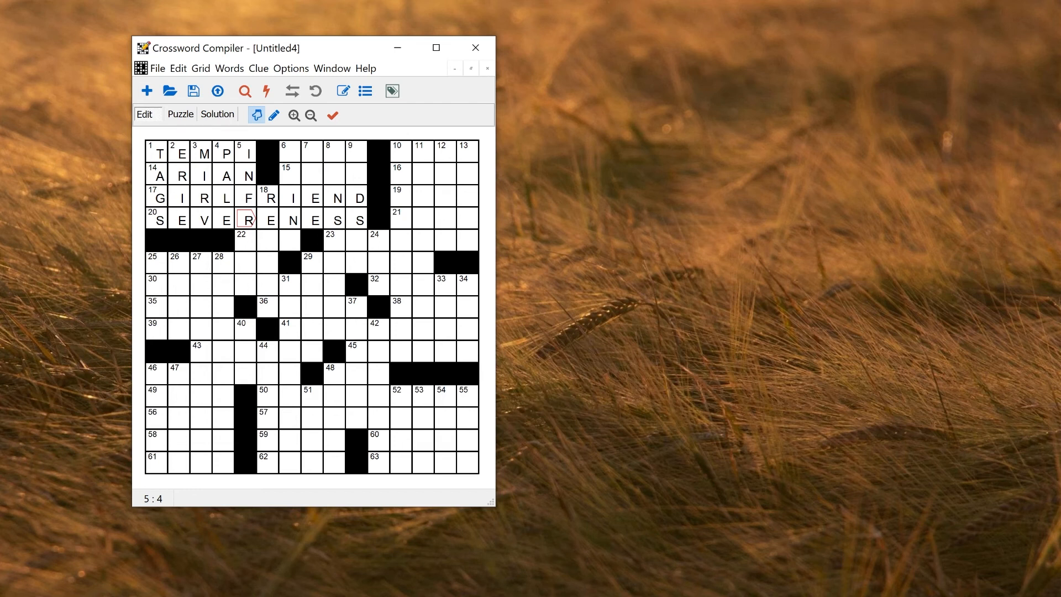
Step: Open the puzzle statistics and toggle the block at column 7, row 6 to compare the figures, leaving it cleared
left_click(158, 69)
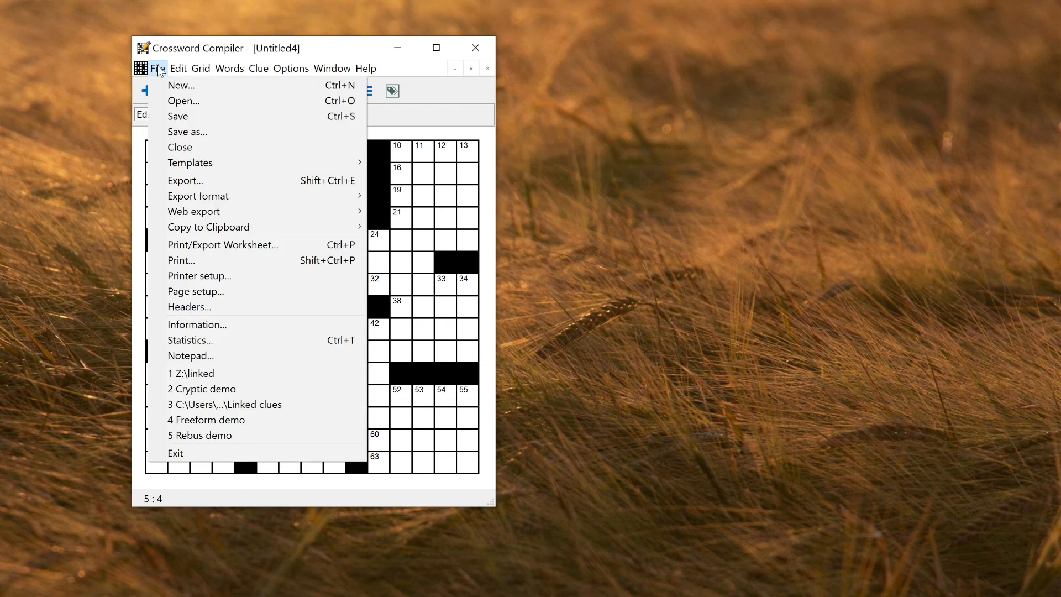
left_click(213, 340)
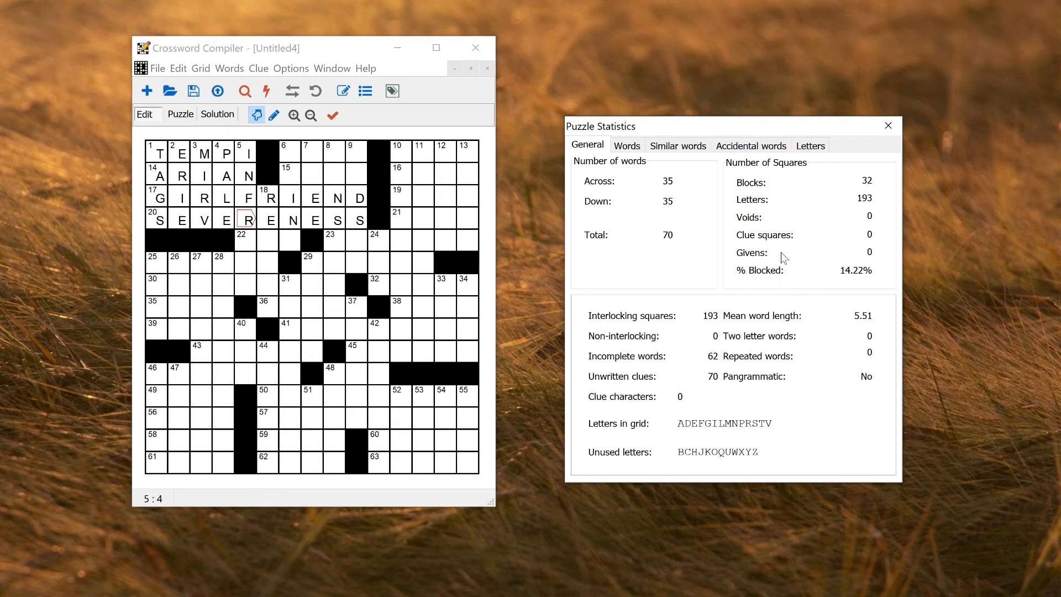
left_click(294, 267)
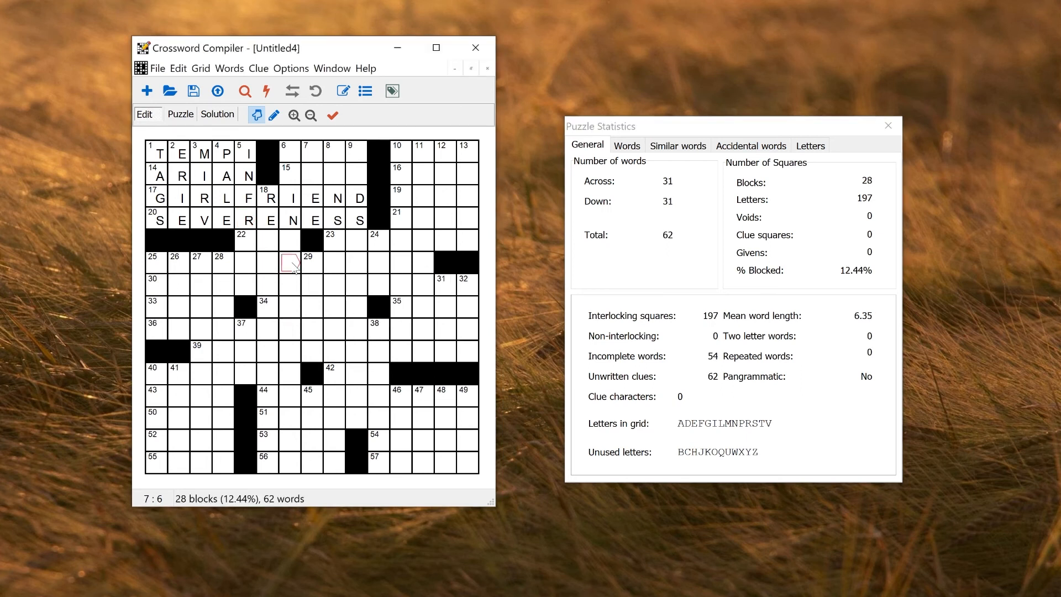
left_click(293, 266)
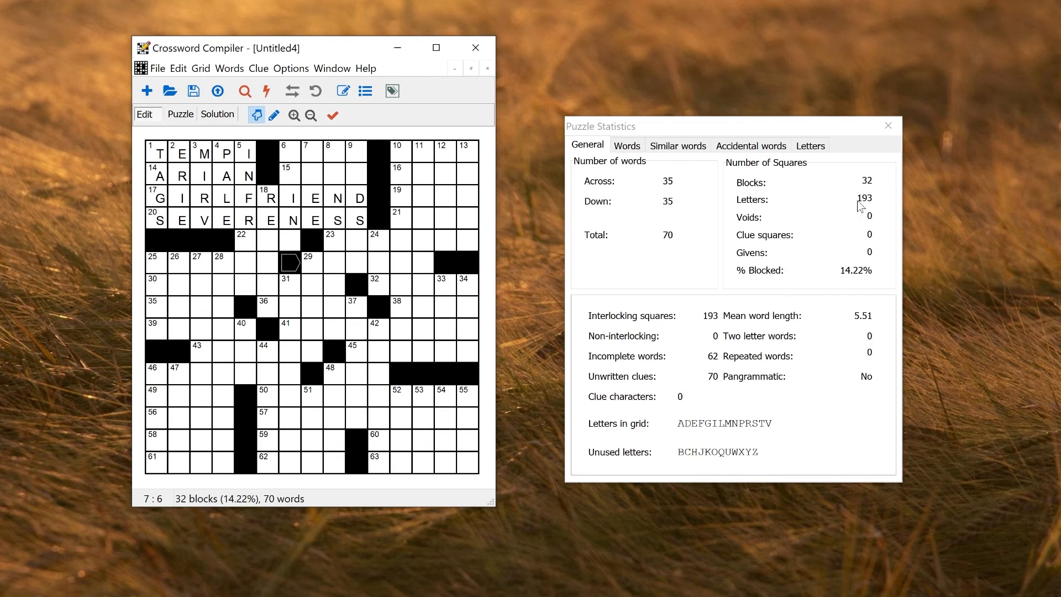
left_click(289, 264)
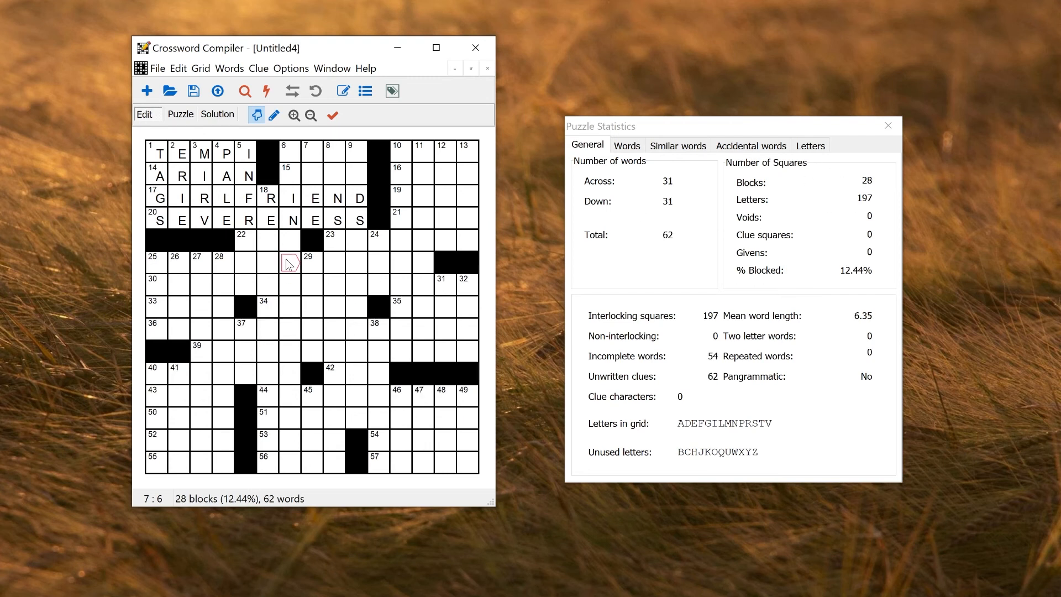
Step: Examine the statistics' list of grid words and length distribution, highlighting the 4 and 5 letter words in the grid
left_click(630, 148)
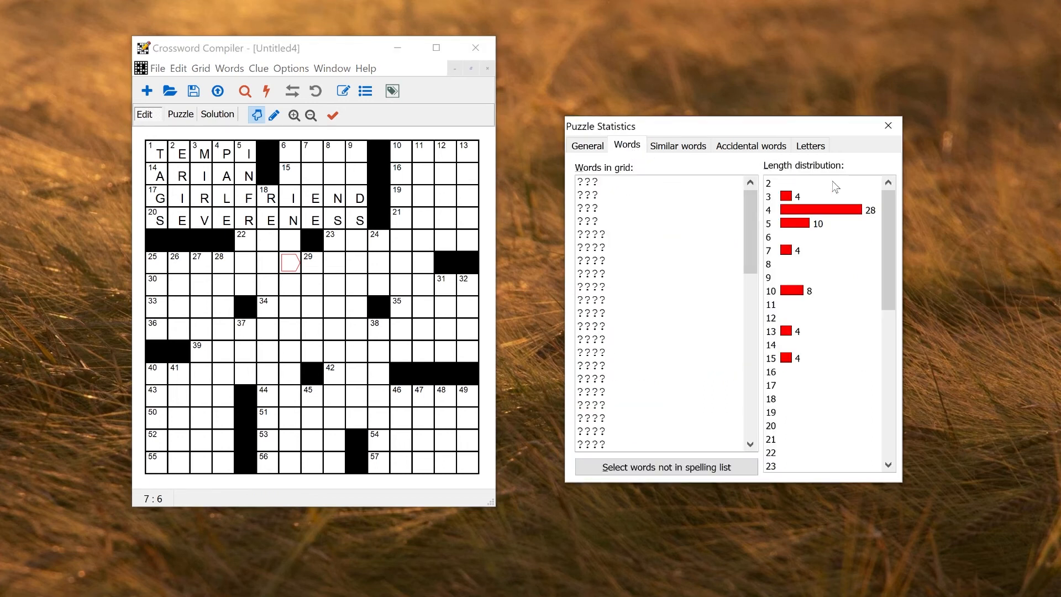
left_click_drag(751, 203, 760, 394)
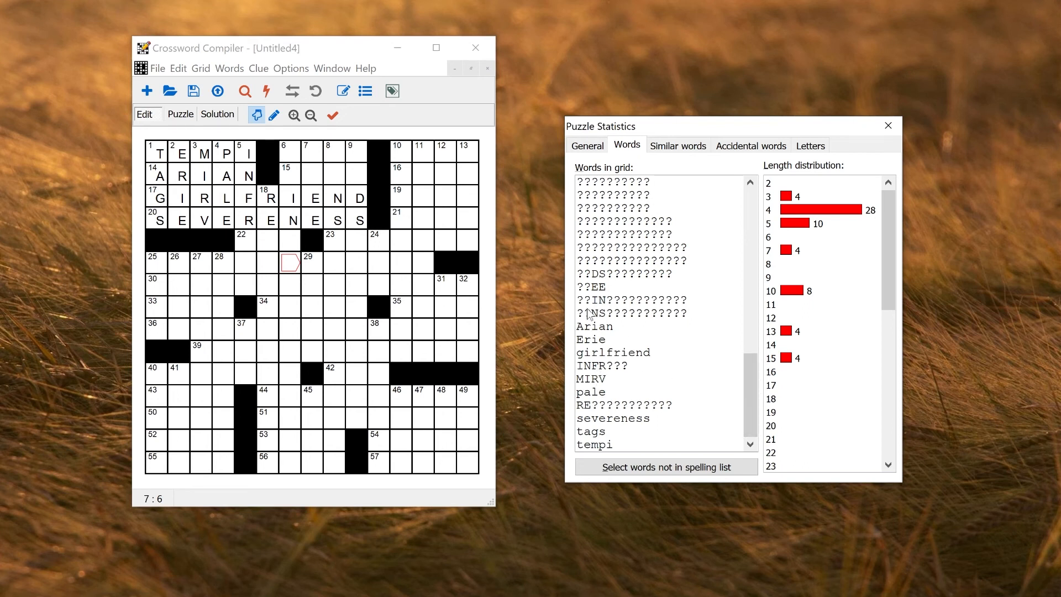
left_click_drag(746, 373, 781, 176)
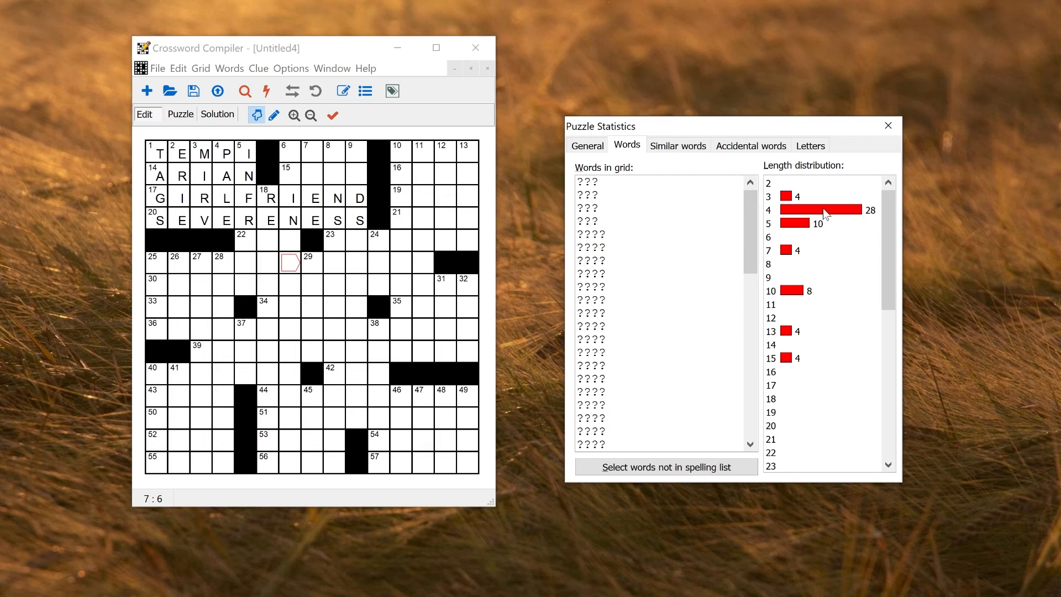
left_click(825, 212)
left_click(817, 222)
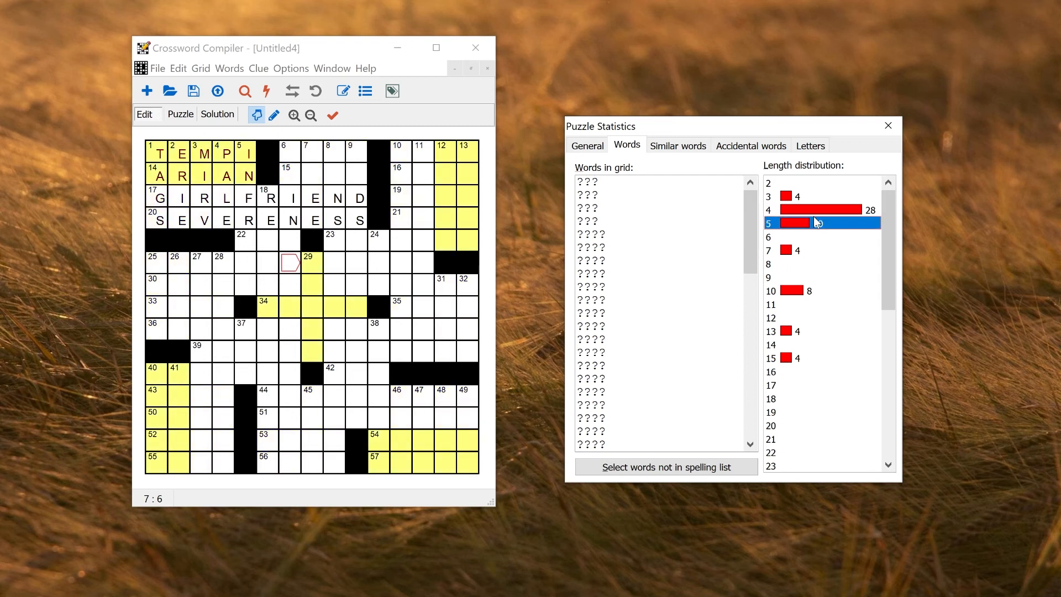
Step: Review the statistics' similar words, accidental words, letter counts and general figures, highlighting the GIRLFRIEND / ERIE pair in the grid, and close the statistics
left_click(672, 146)
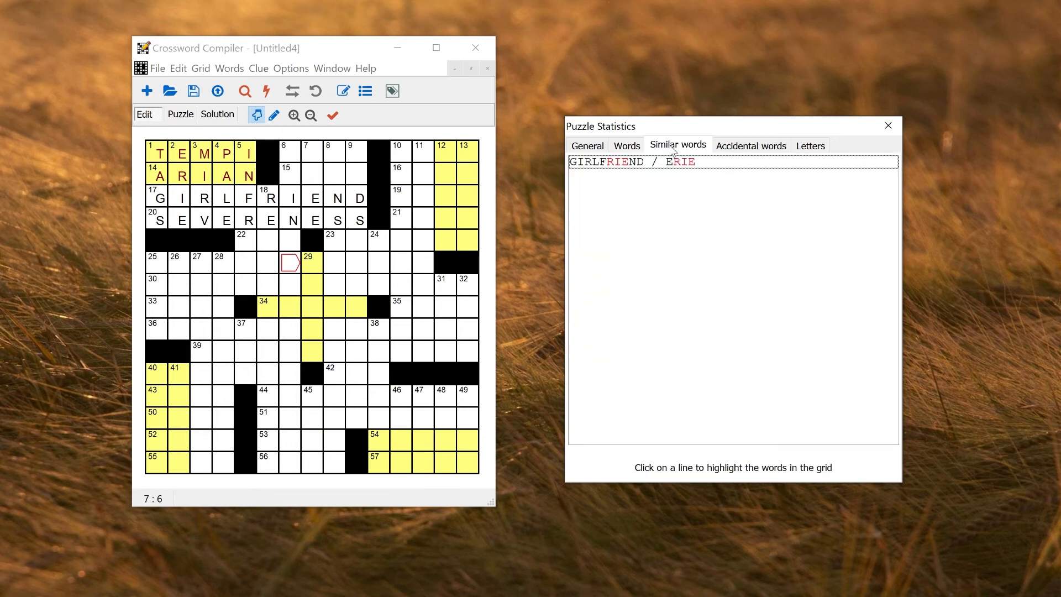
left_click(616, 163)
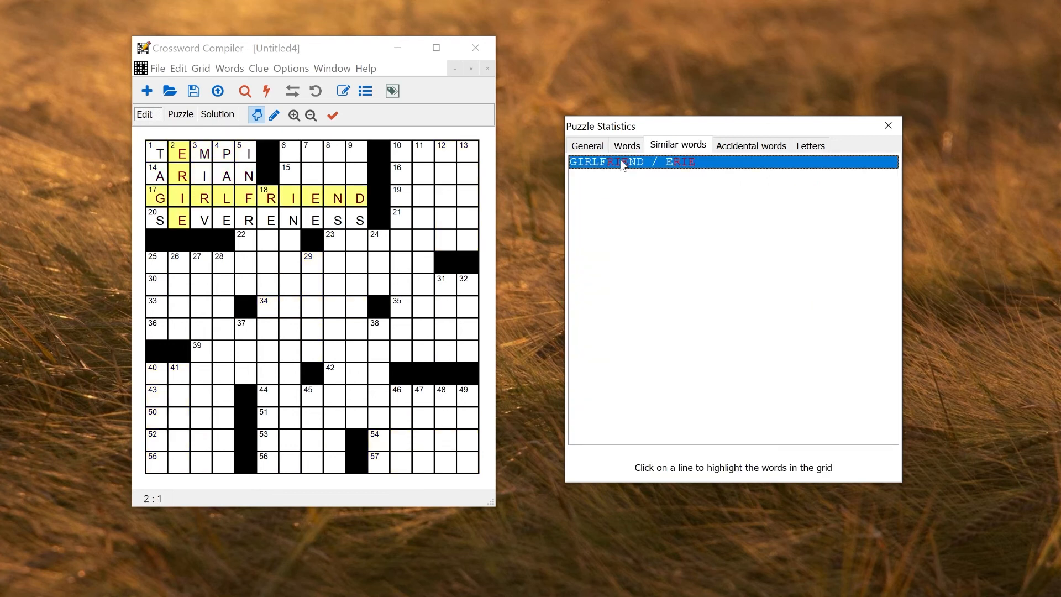
left_click(742, 149)
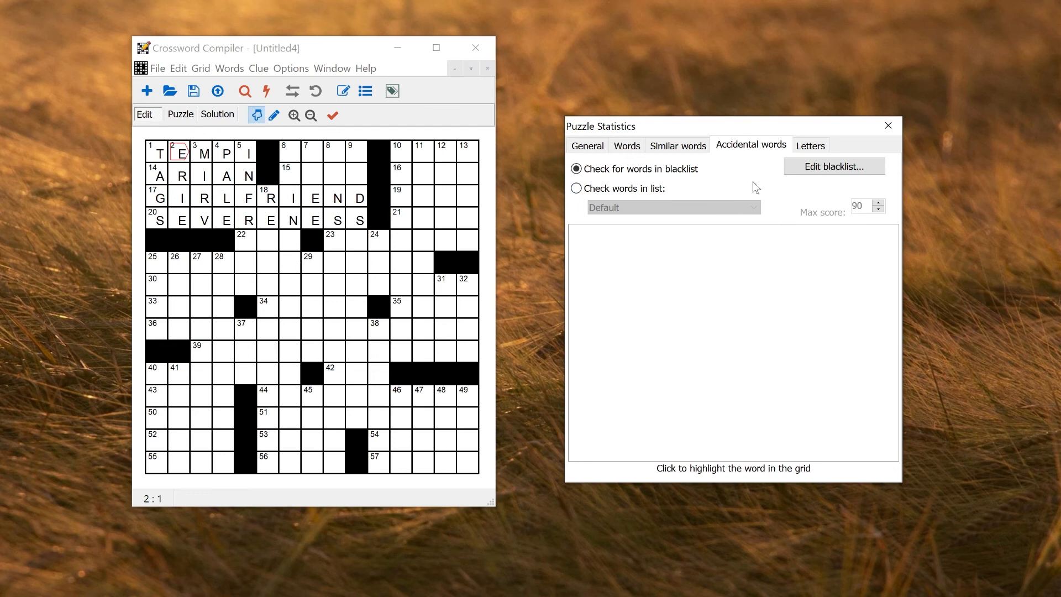
left_click(817, 144)
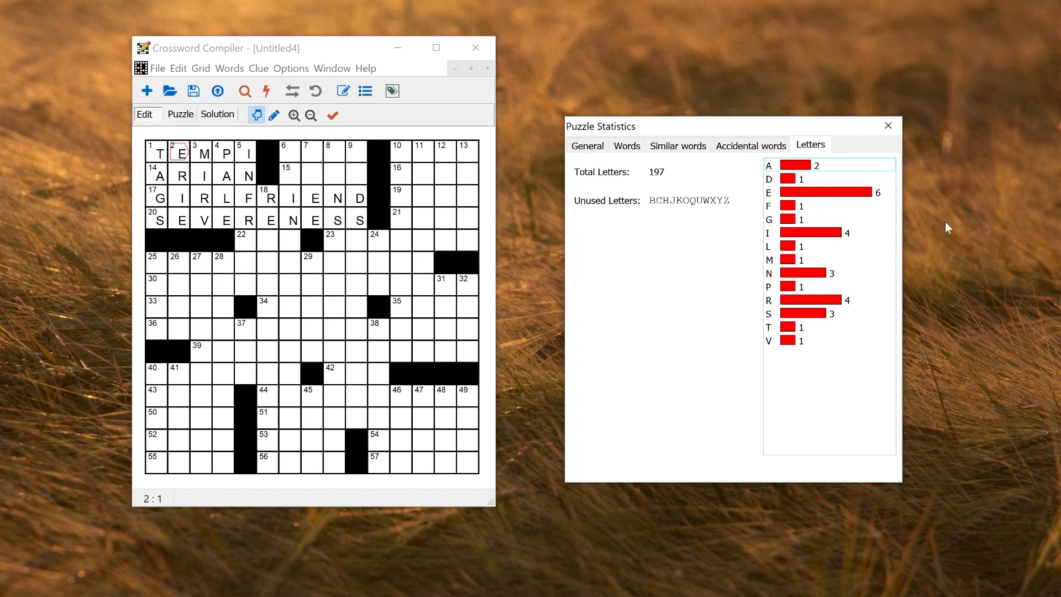
left_click(591, 147)
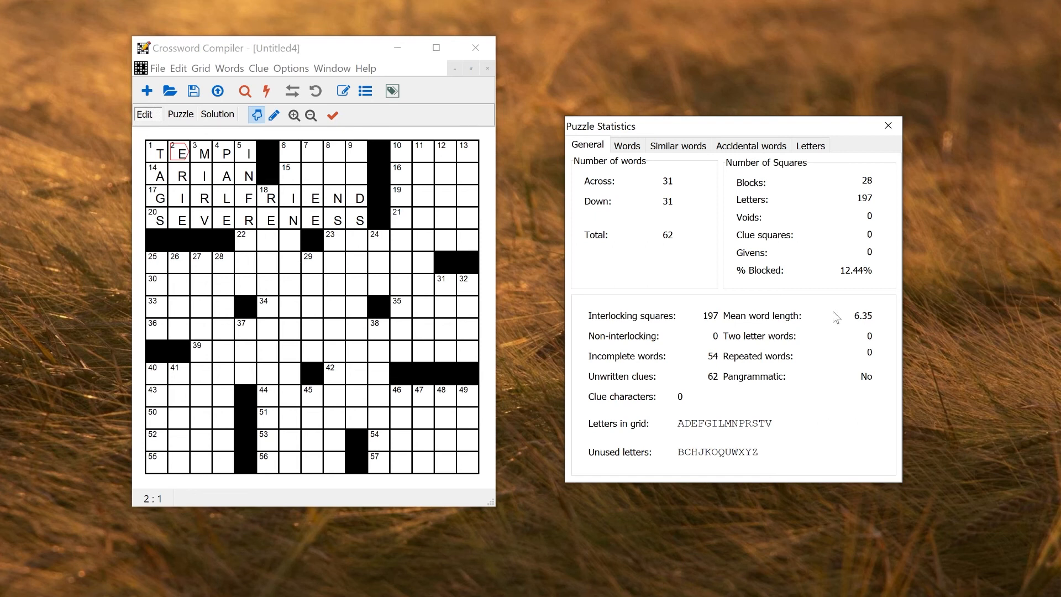
left_click(888, 126)
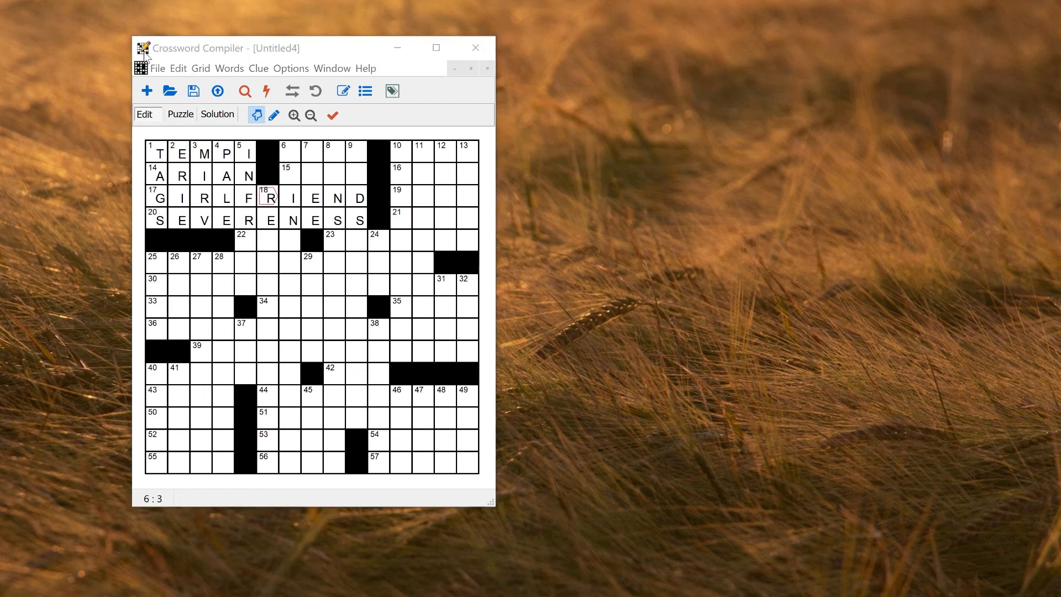
left_click(157, 68)
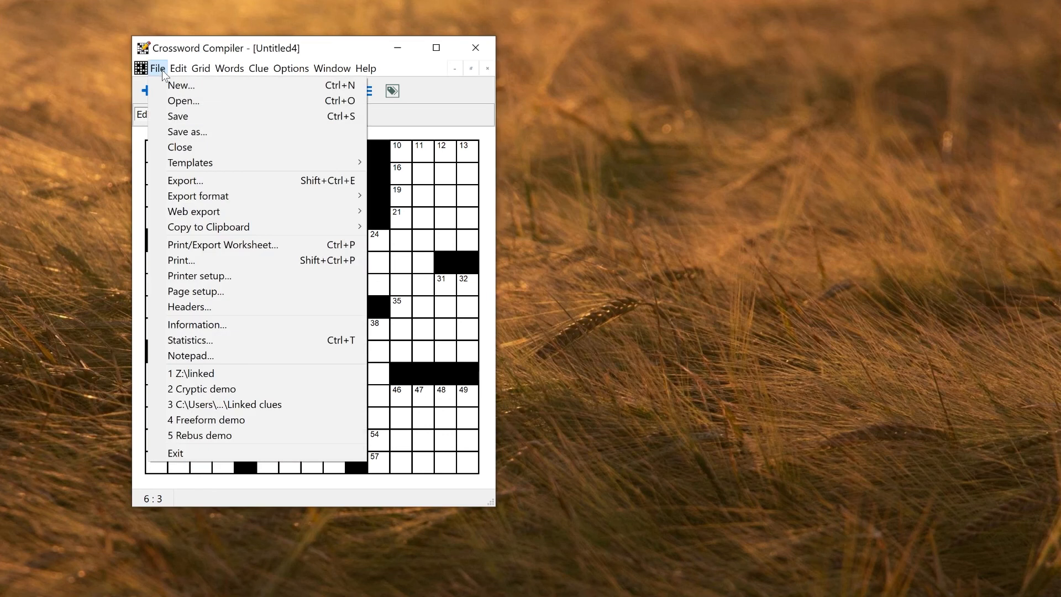
left_click(245, 50)
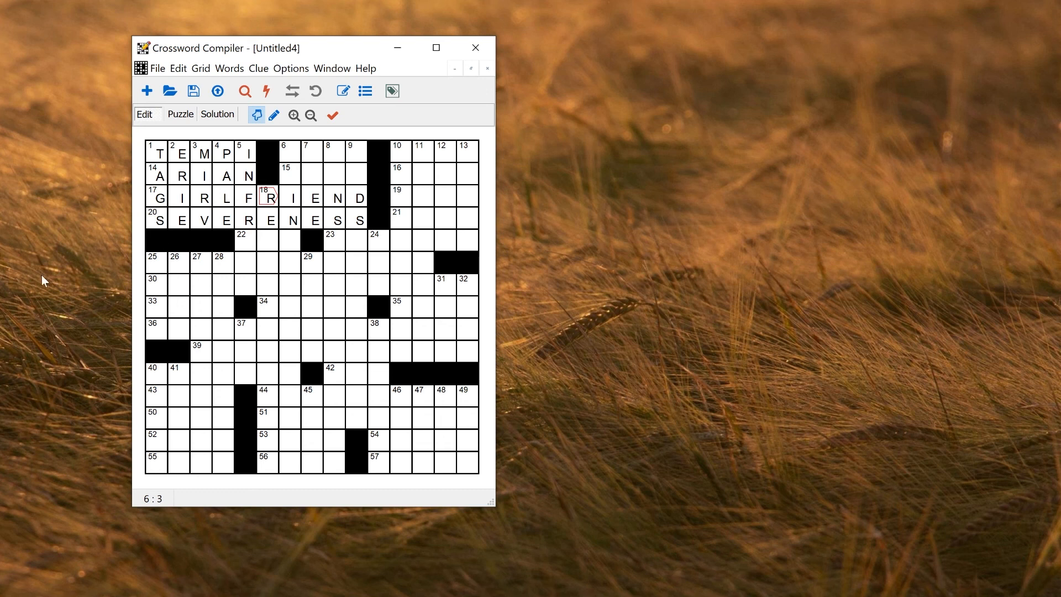
Step: Preview the grid in its Puzzle and Solution views, and return to the editing view
left_click(182, 115)
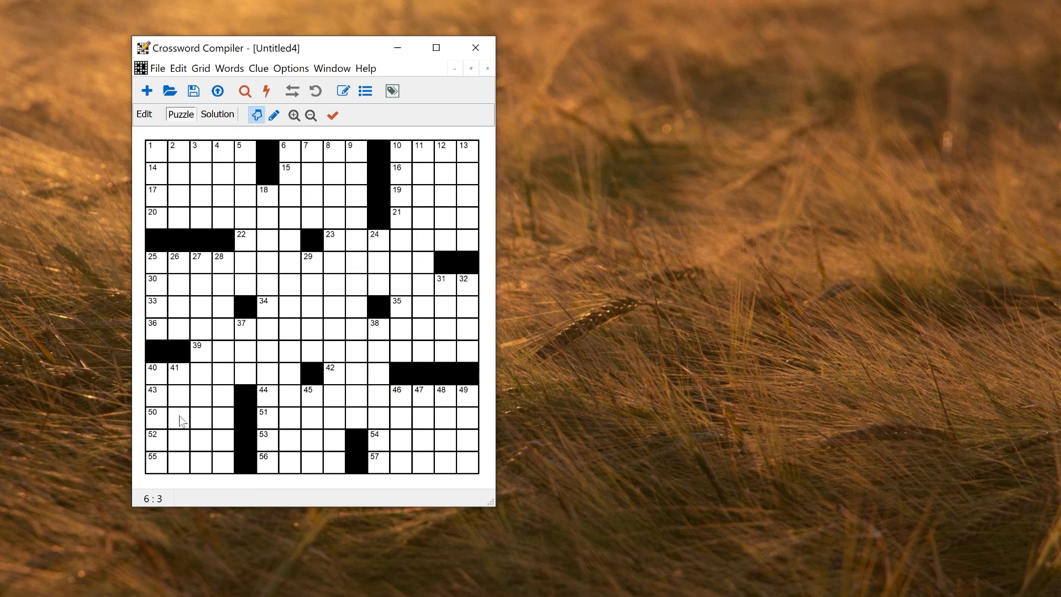
left_click(209, 114)
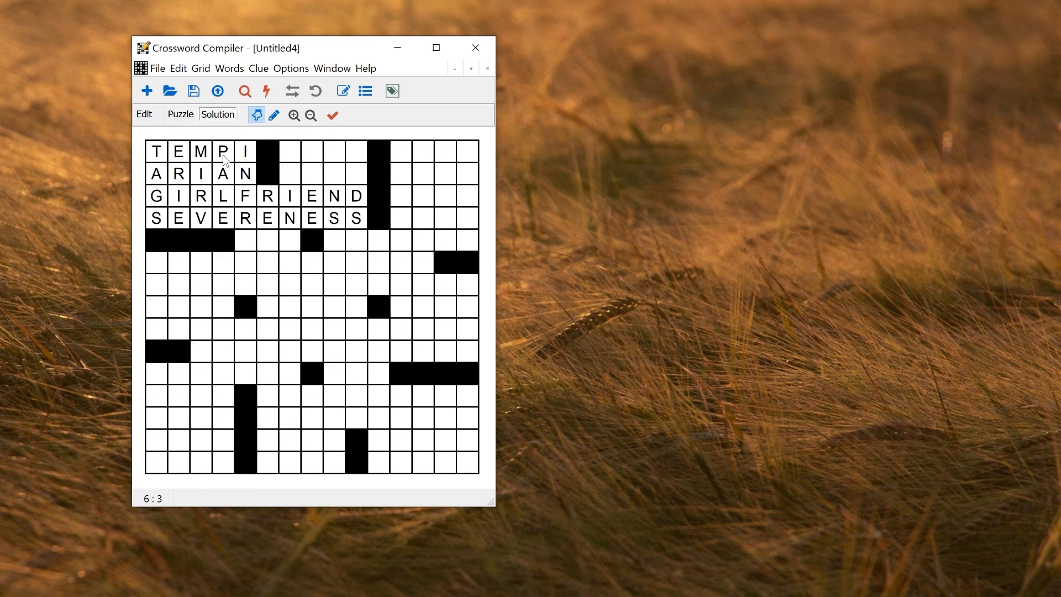
left_click(146, 116)
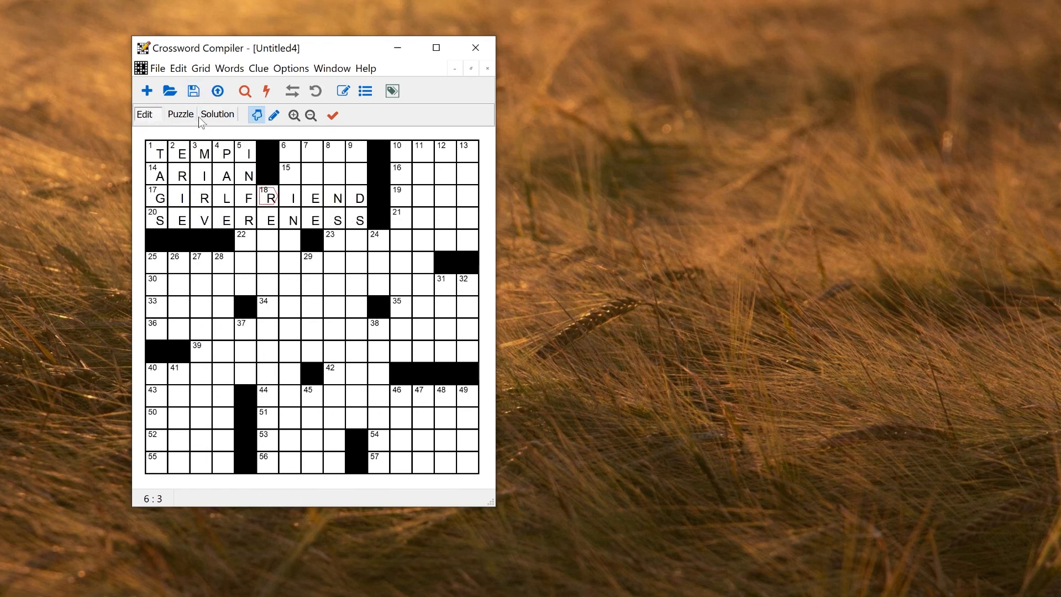
Step: Inspect the square properties of the final S of "severeness" at 20 Across, and close them without changes
left_click(290, 218)
left_click_drag(290, 218, 357, 217)
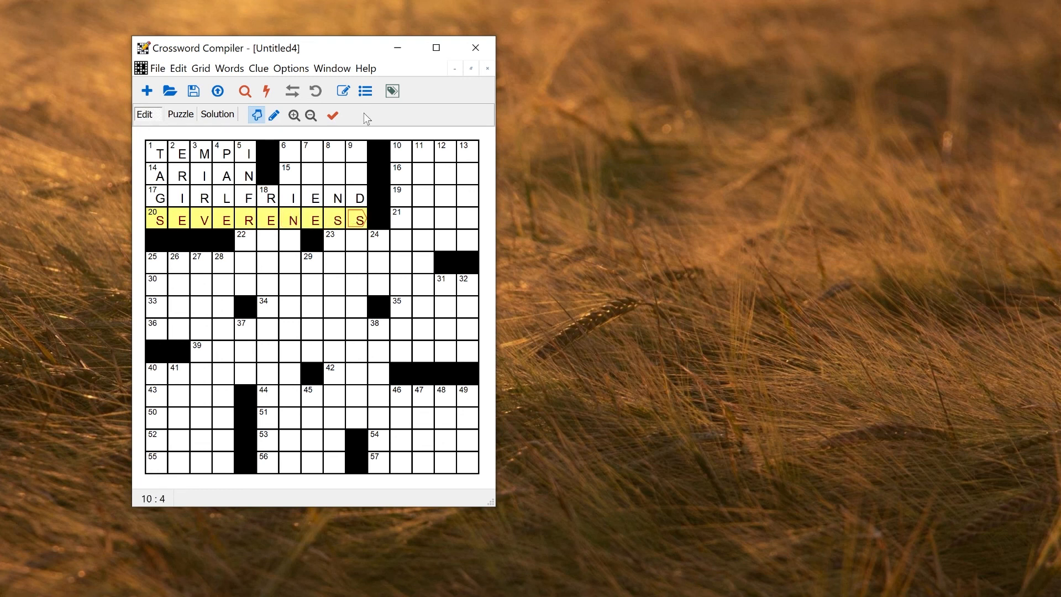
left_click(395, 92)
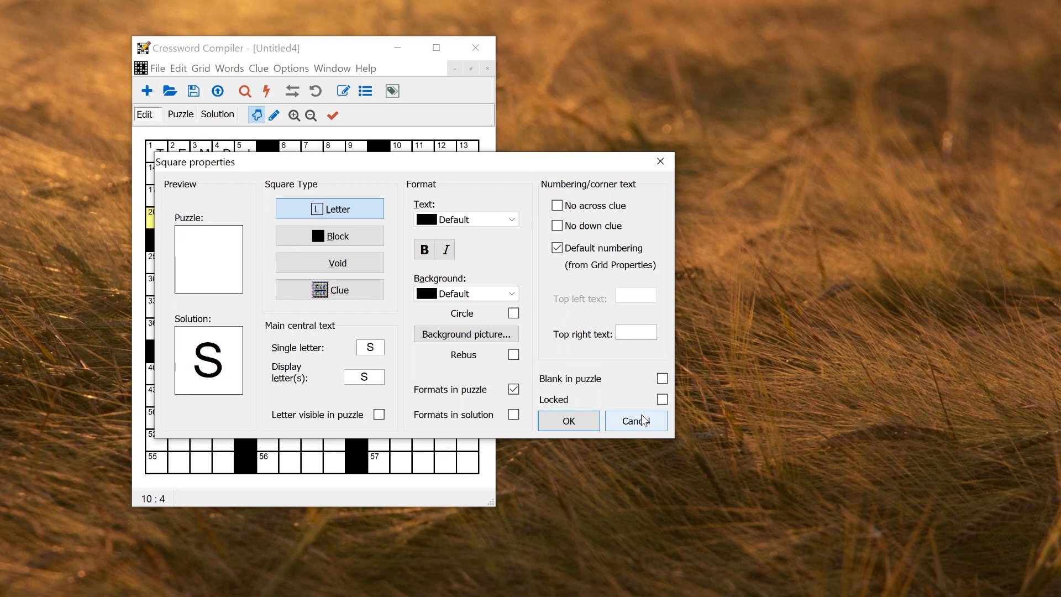
left_click(661, 164)
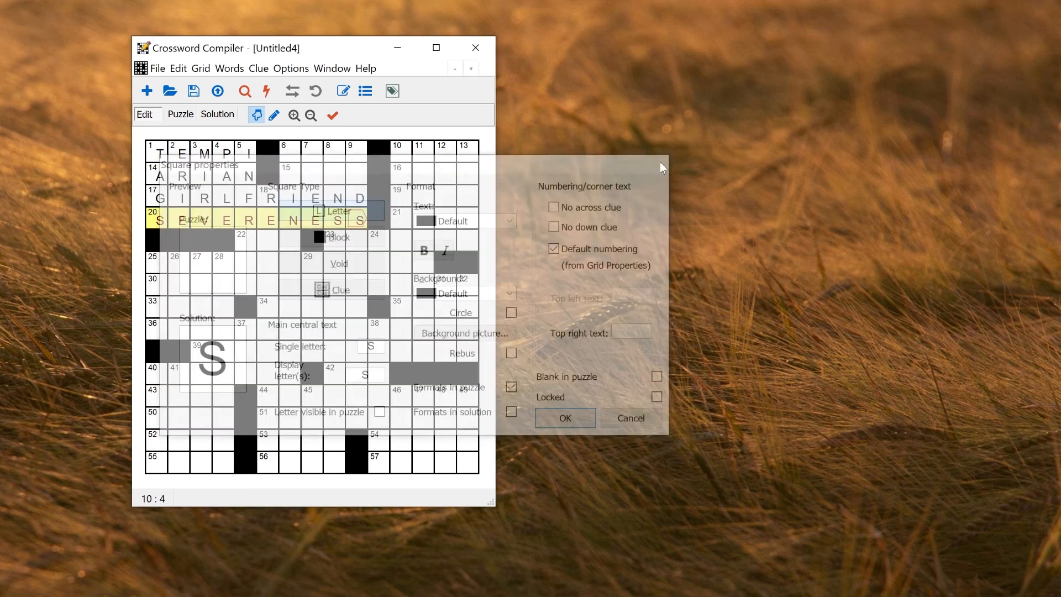
left_click(270, 243)
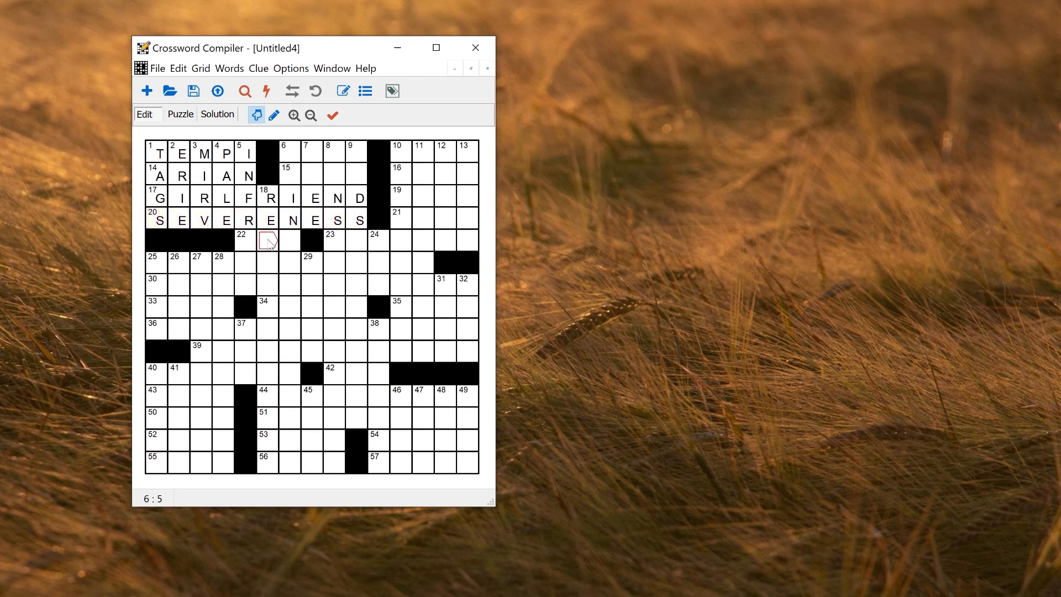
Step: Set the colour of the grid's blocks to green in the grid properties and apply it
left_click(200, 68)
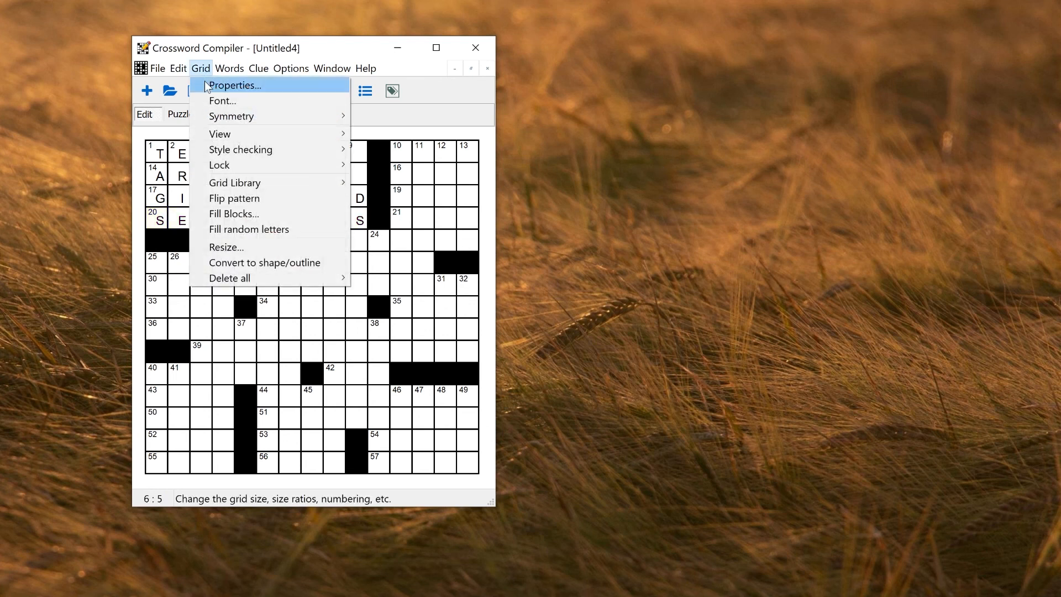
left_click(221, 83)
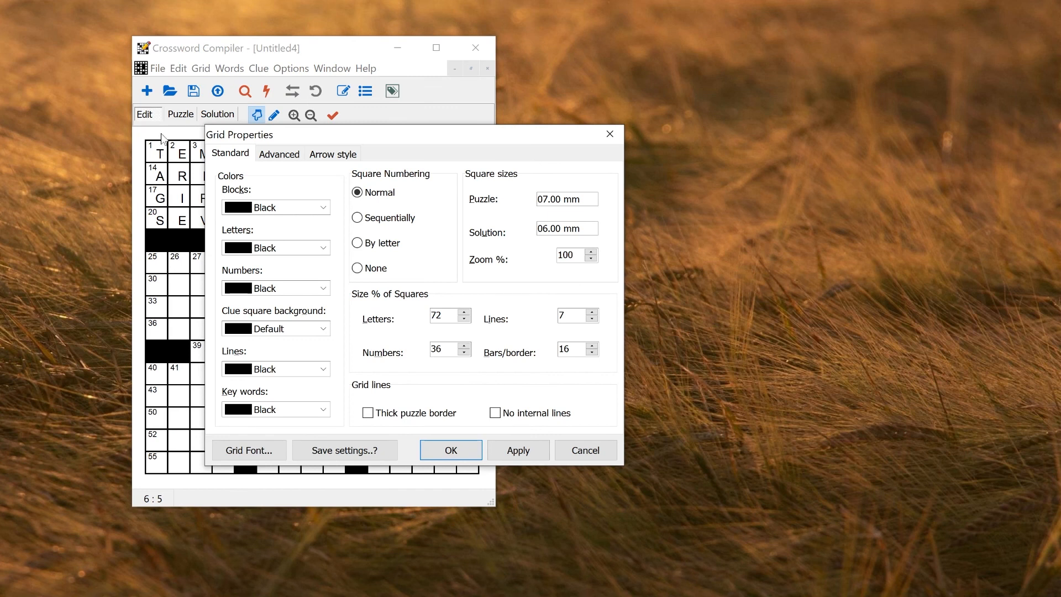
left_click(323, 209)
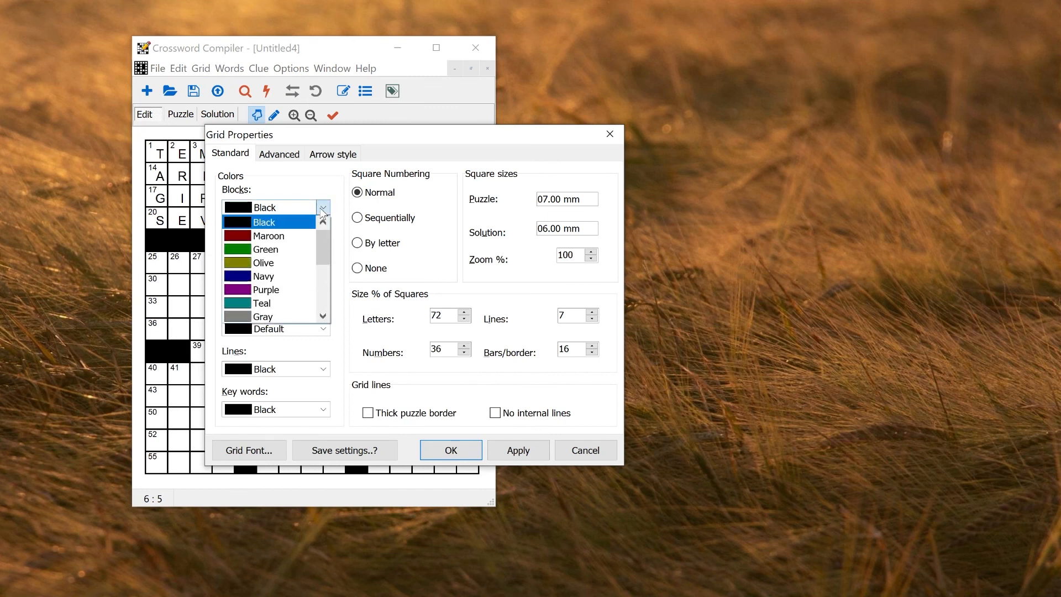
left_click(289, 250)
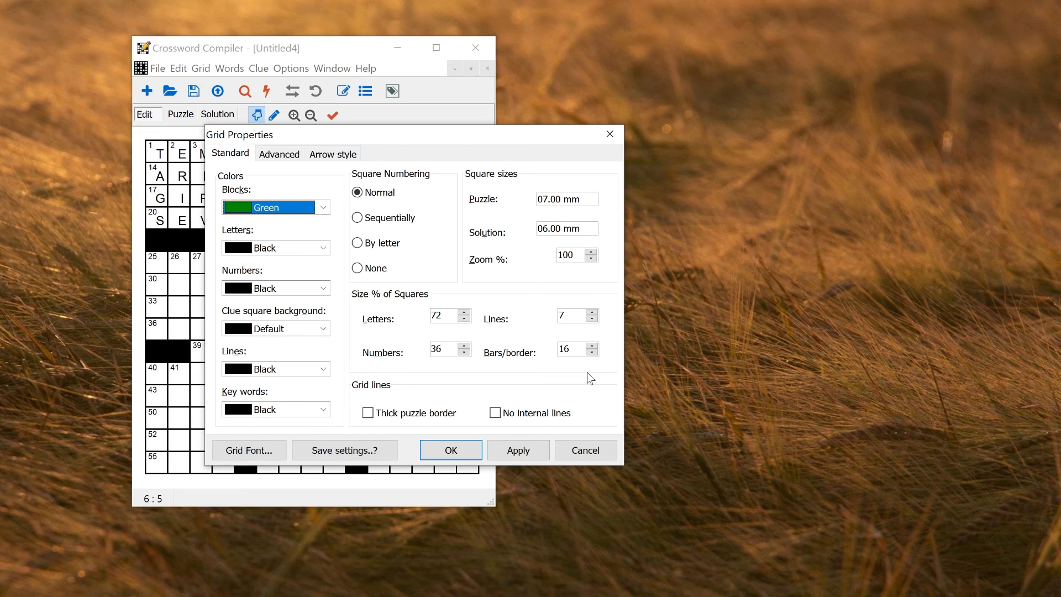
left_click(518, 449)
left_click(610, 134)
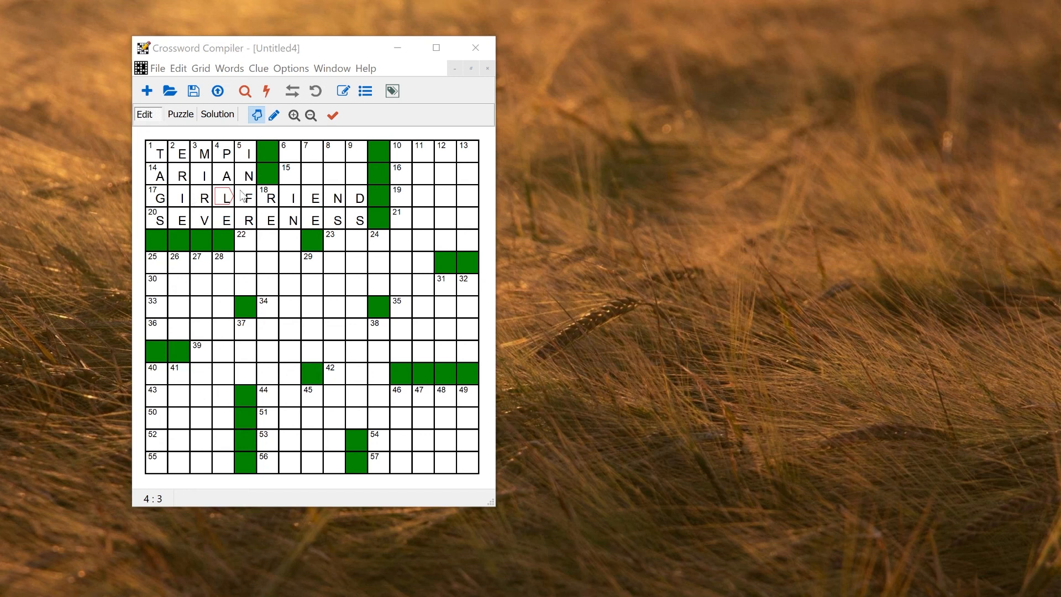
Step: Open the clue for 17 Across, look up "girlfriend" in WordWeb Pro and copy the synonym "lady friend"
left_click(203, 199)
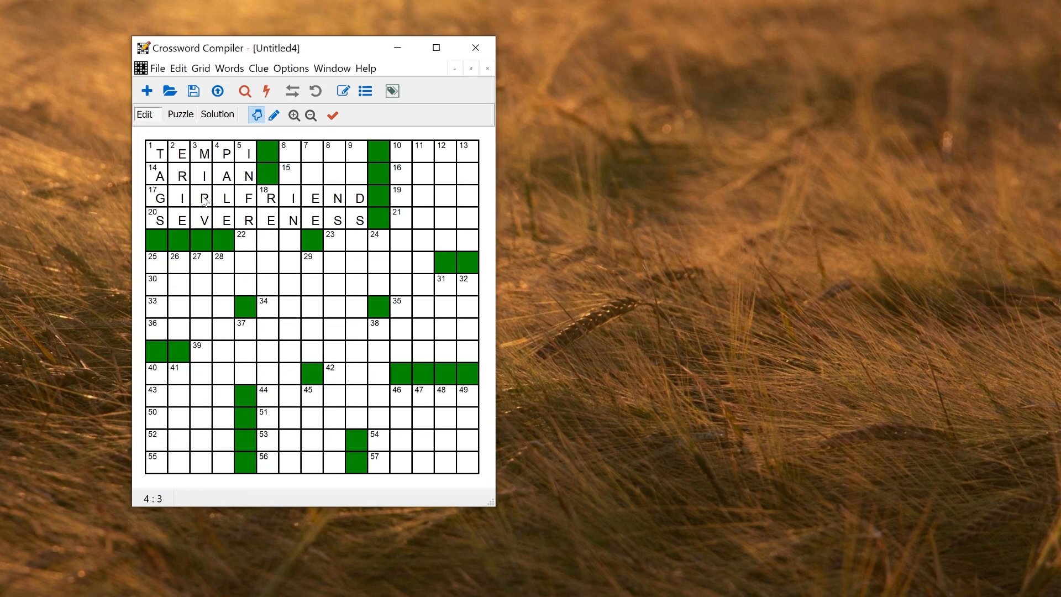
left_click(342, 91)
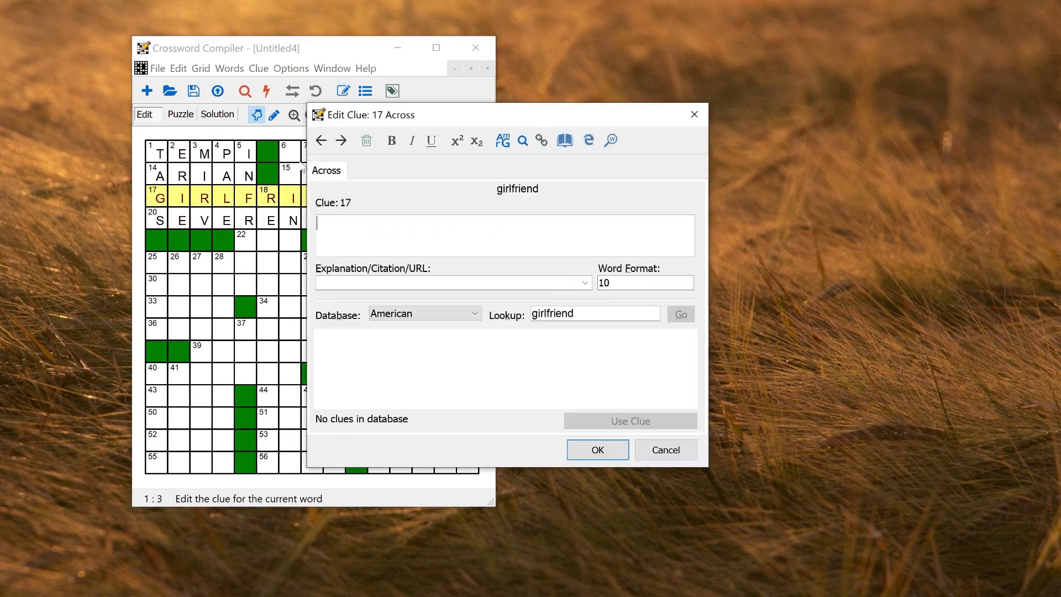
left_click(611, 139)
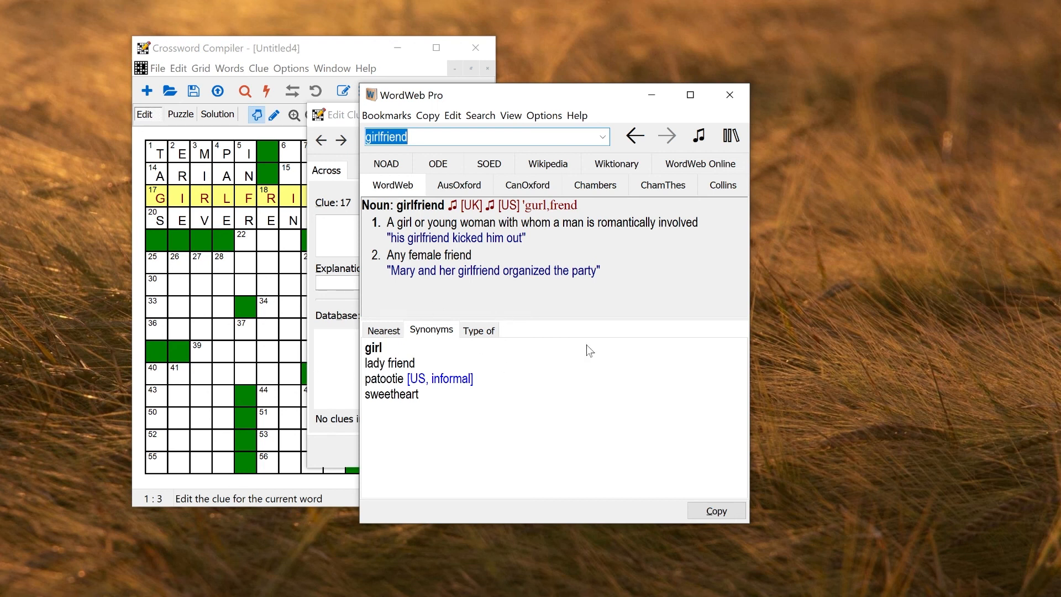
left_click(417, 366)
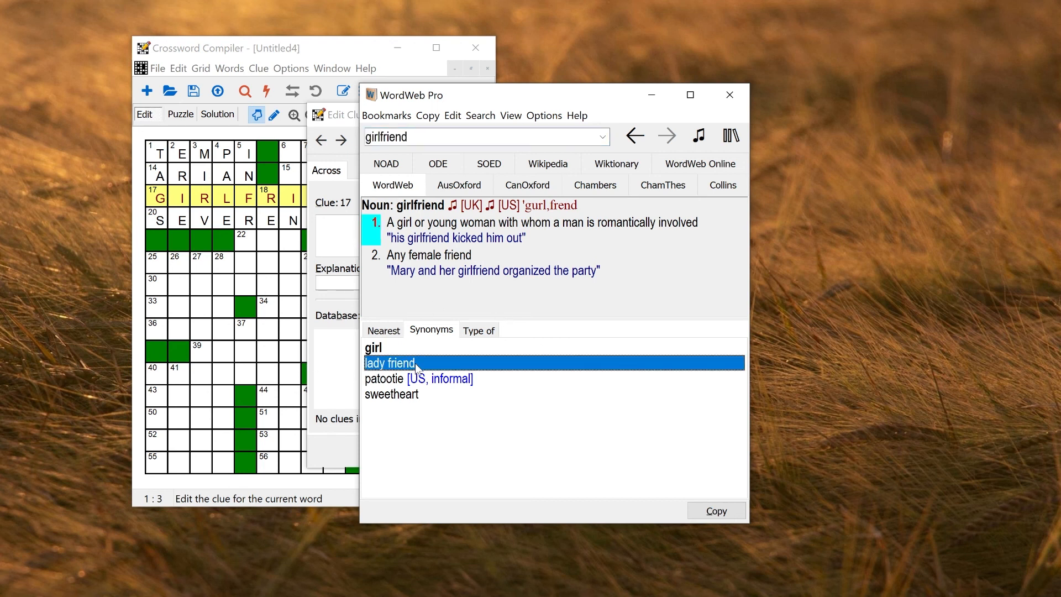
left_click(718, 509)
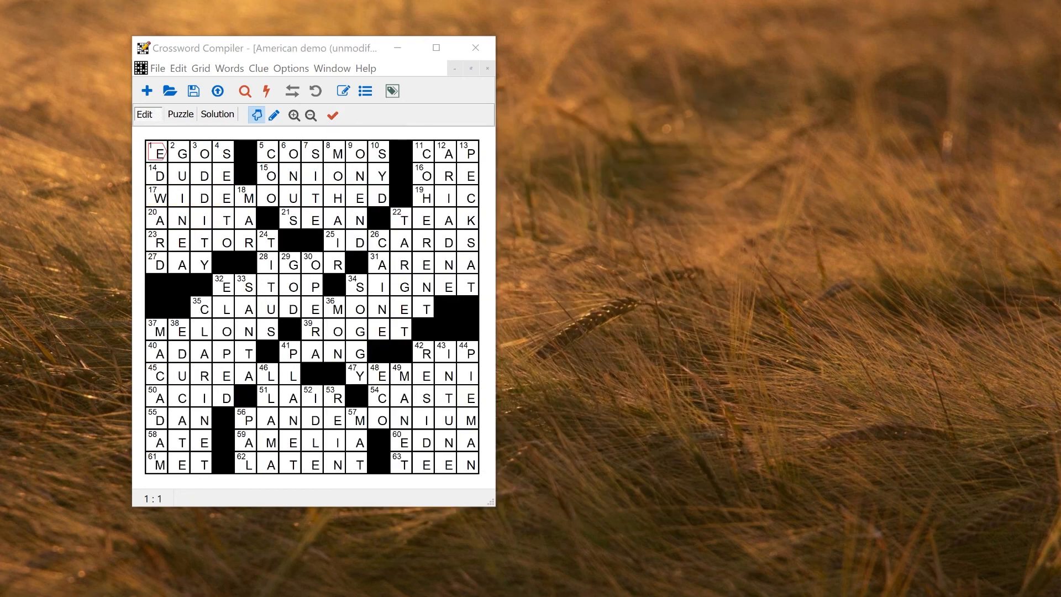
Step: Review the title, author, copyright, description and metadata fields in the American demo's puzzle information, and accept the dialog
left_click(156, 69)
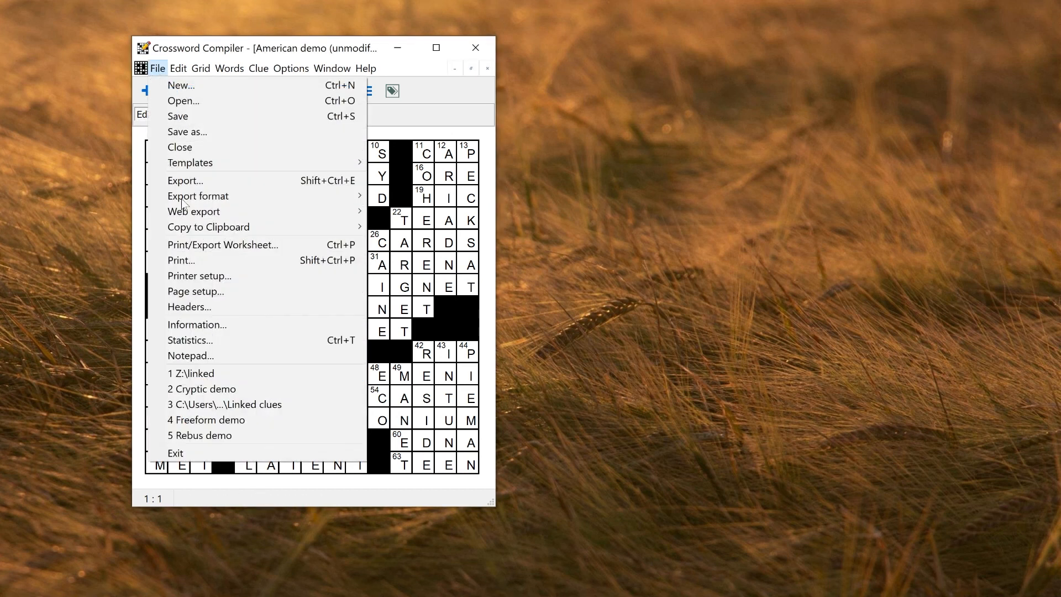
left_click(204, 328)
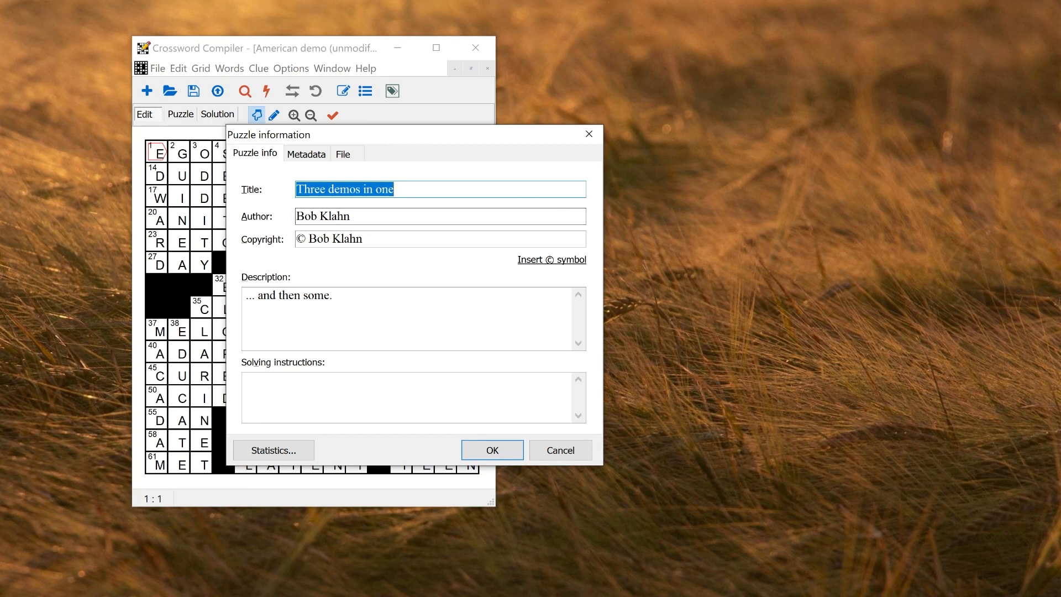
left_click(298, 190)
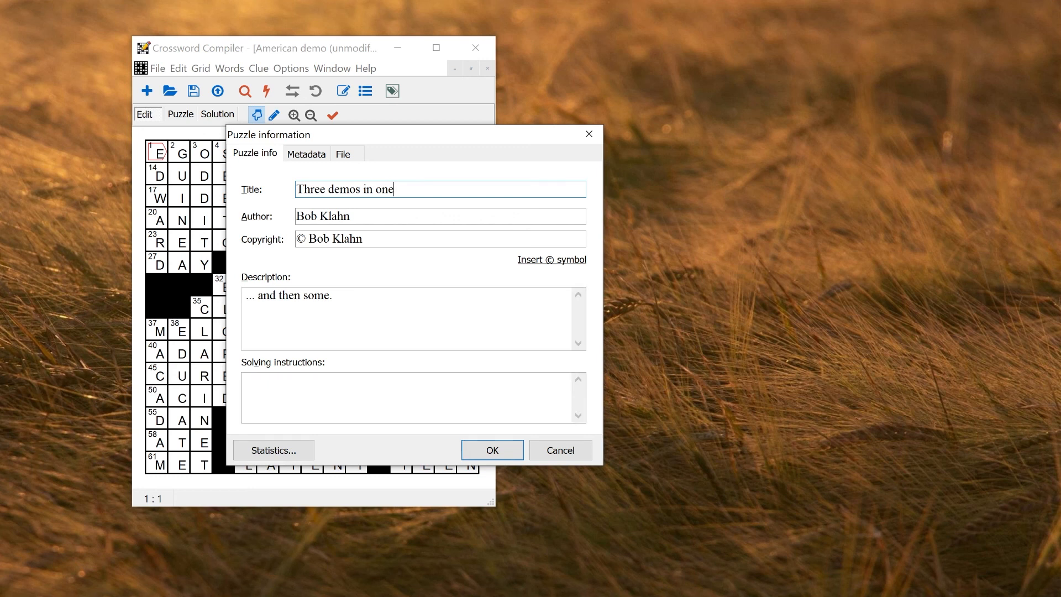
left_click(309, 155)
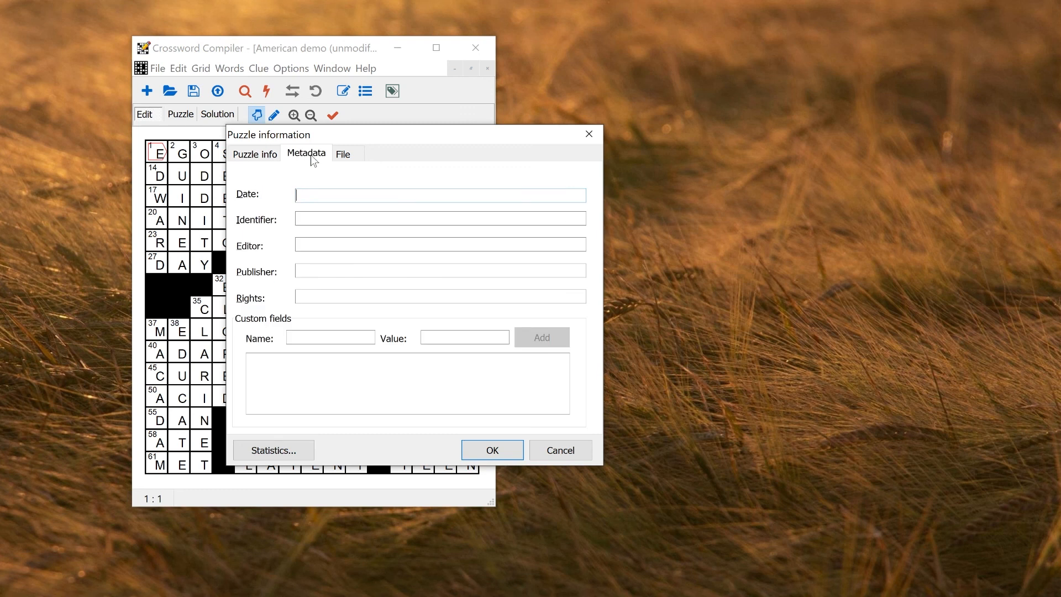
left_click(261, 153)
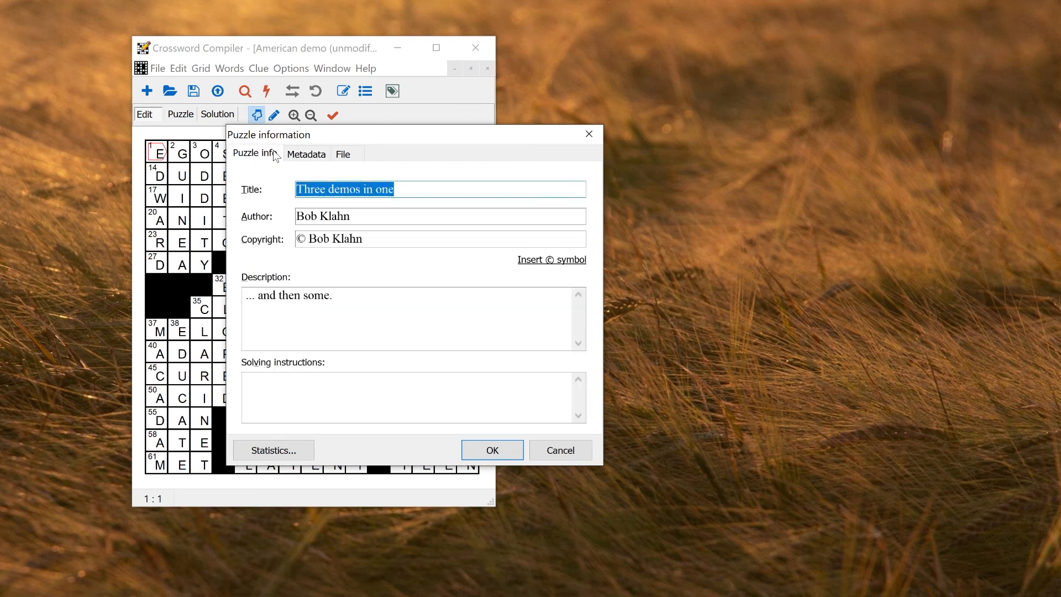
left_click(505, 452)
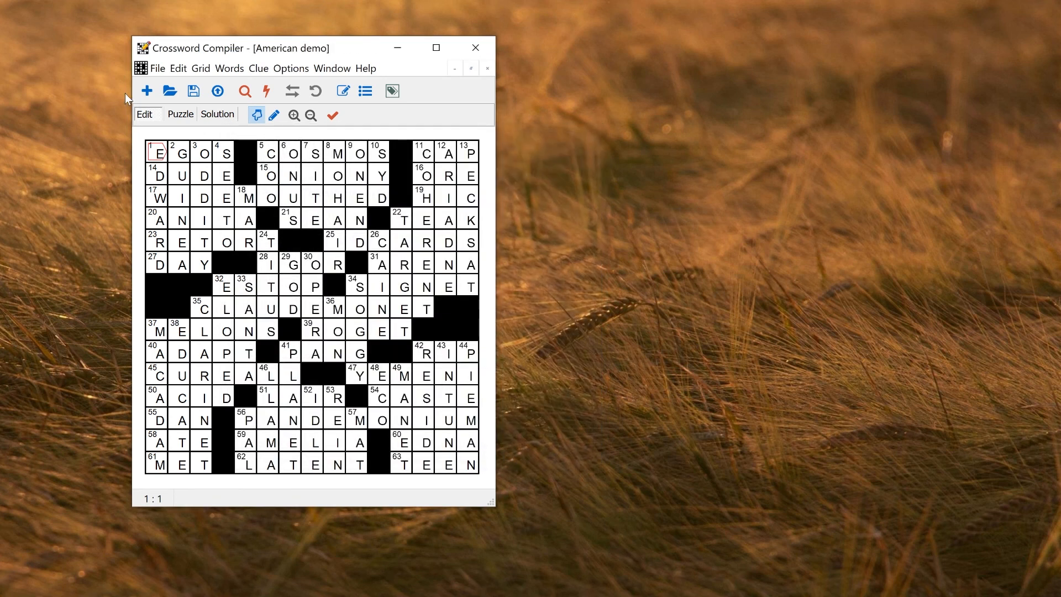
Step: Examine the page headers, including the %T code in the main header and the empty top right header, and accept them unchanged
left_click(157, 69)
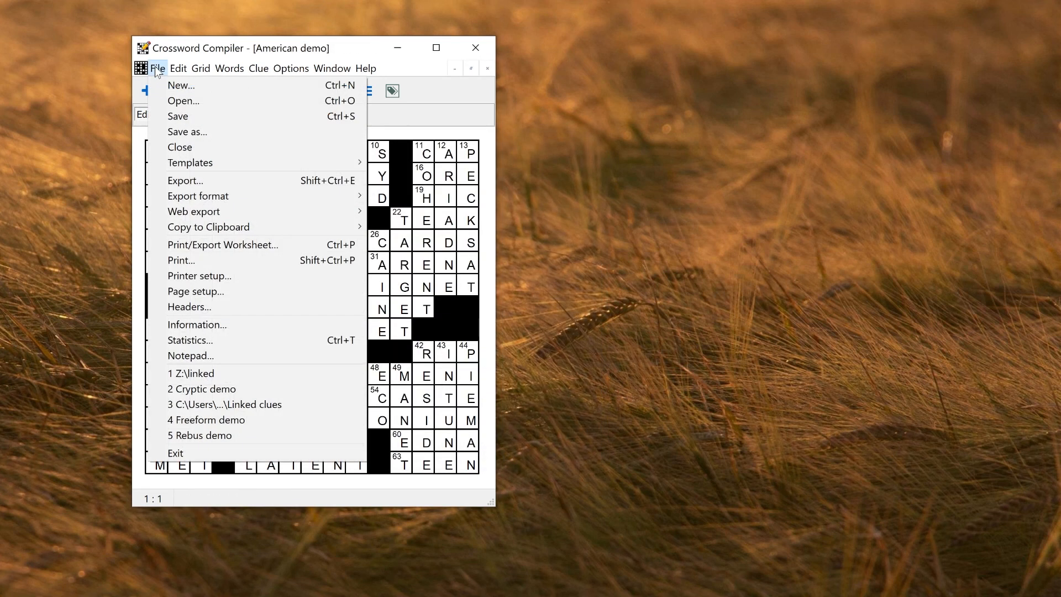
left_click(224, 311)
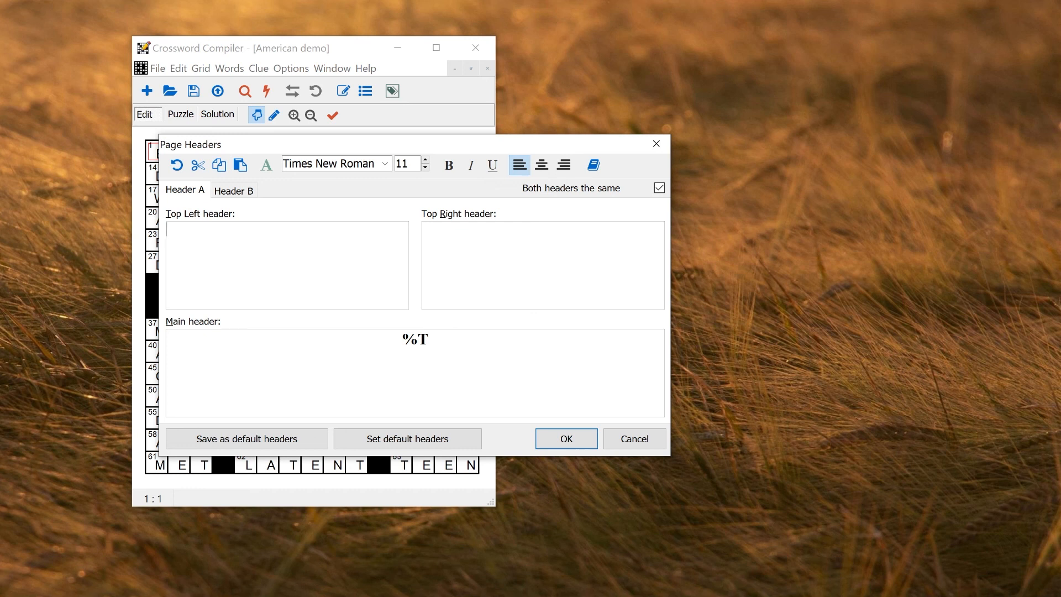
left_click_drag(401, 340, 430, 339)
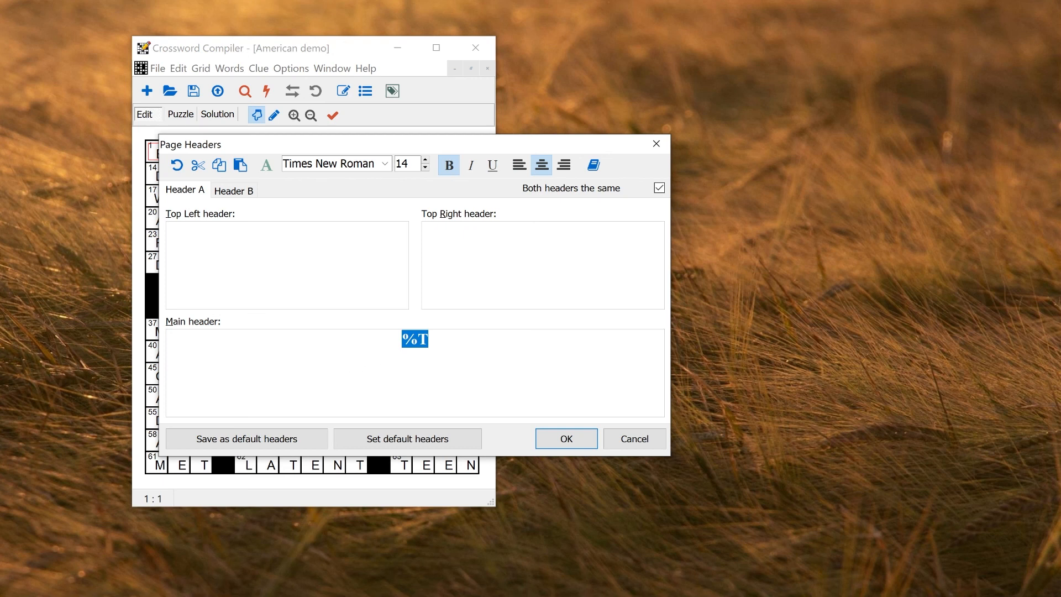
left_click(424, 229)
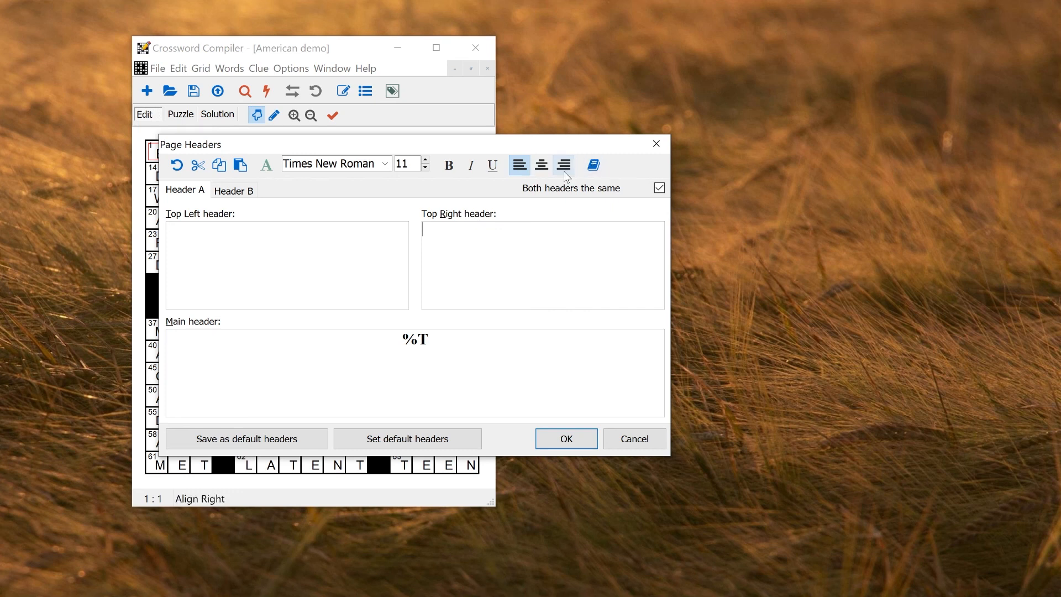
left_click(580, 438)
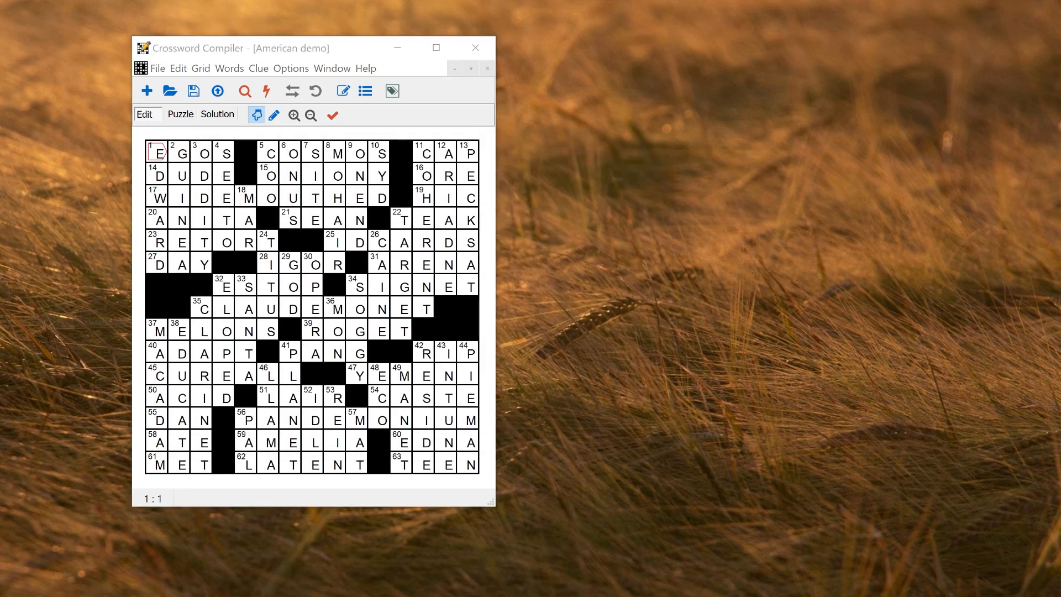